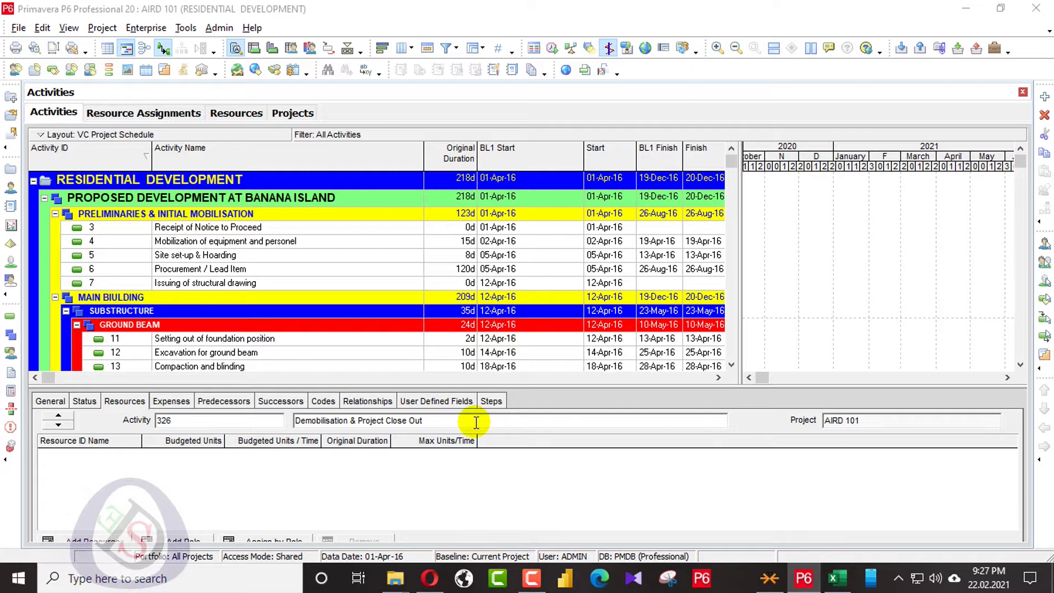
# Step: Show the activity's Steps details and check that Steps is among the displayed Activity Details tabs
pyautogui.click(491, 402)
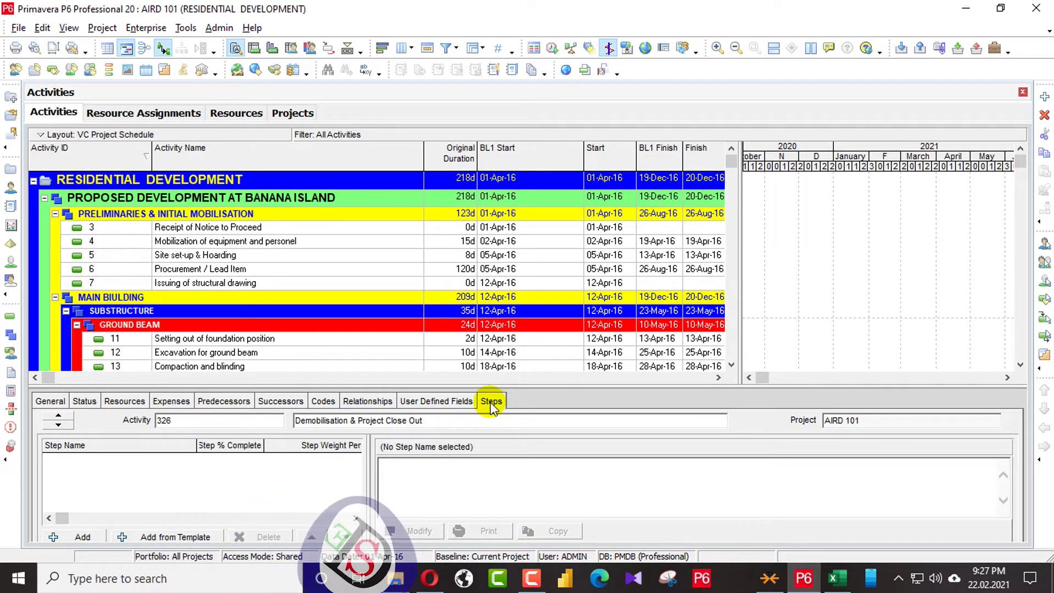
pyautogui.rightClick(538, 407)
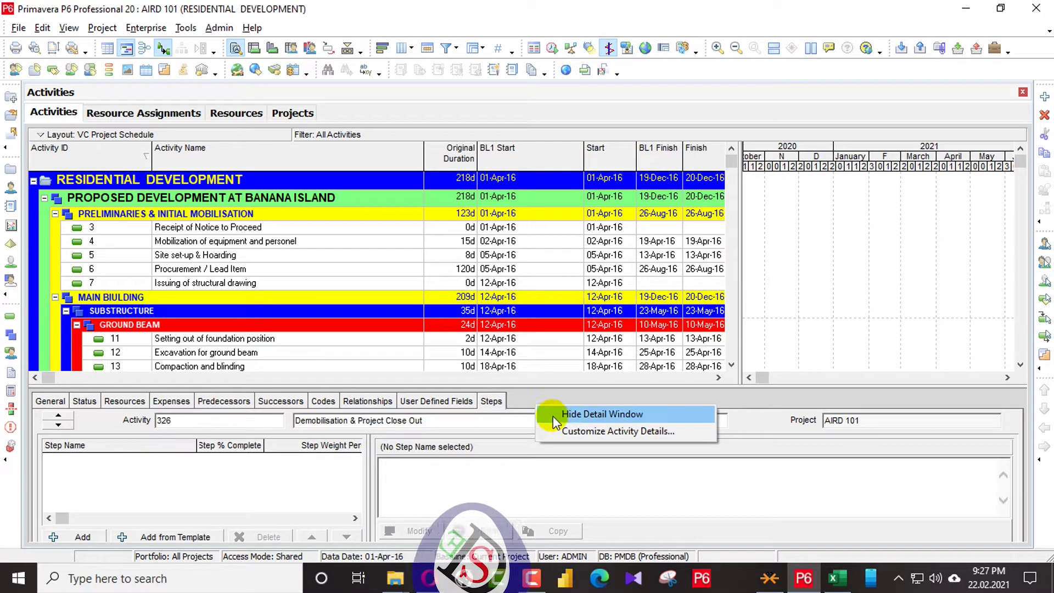
pyautogui.click(566, 431)
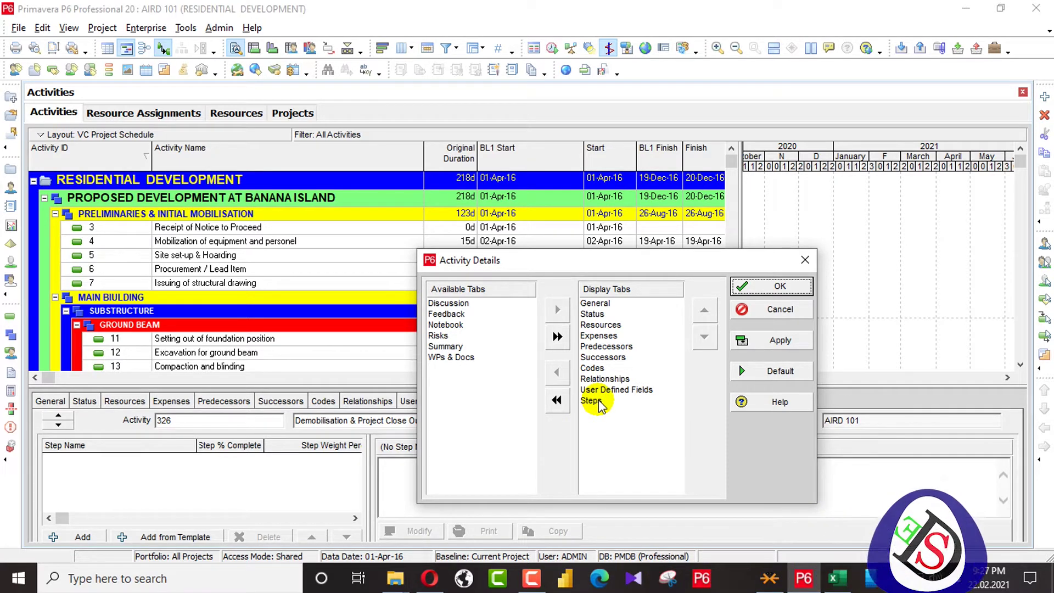
pyautogui.click(805, 260)
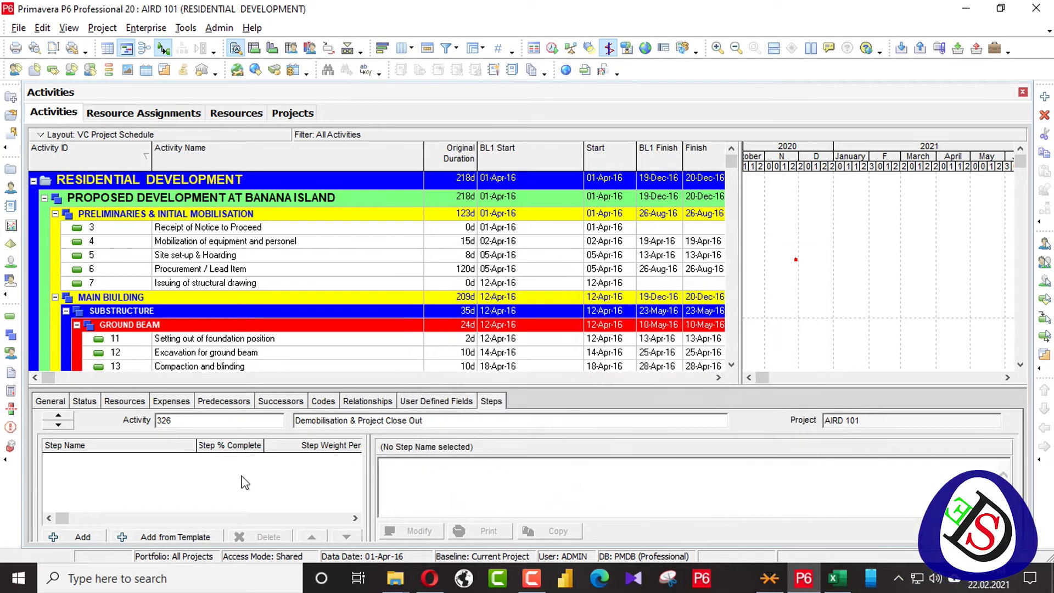
# Step: Apply Step Name, Step % Complete, Step Weight Percent, Step Weight and Completed as the columns of the steps table
pyautogui.rightClick(208, 505)
pyautogui.click(237, 438)
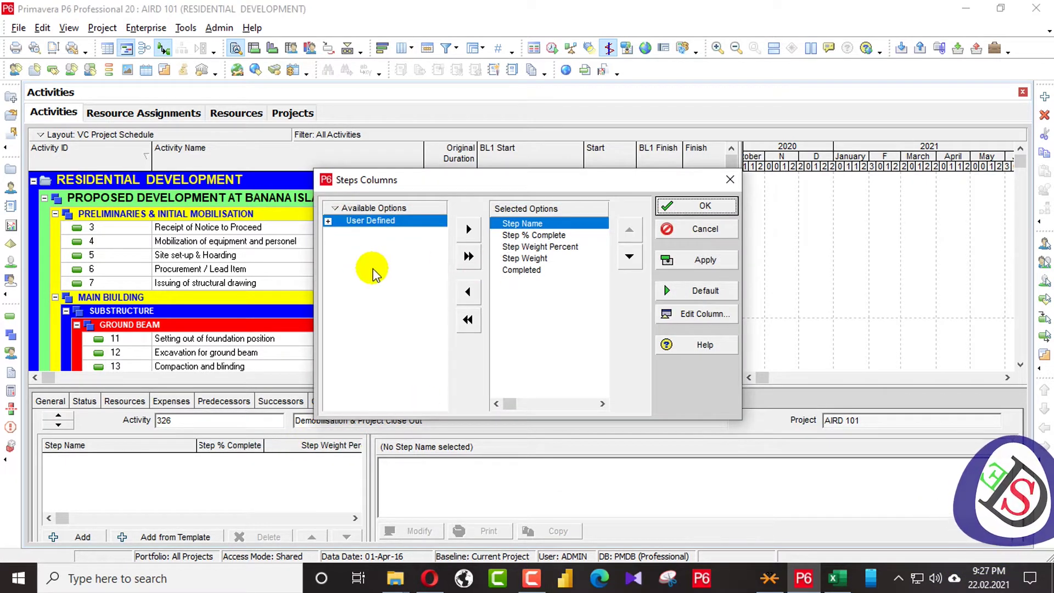
pyautogui.click(514, 258)
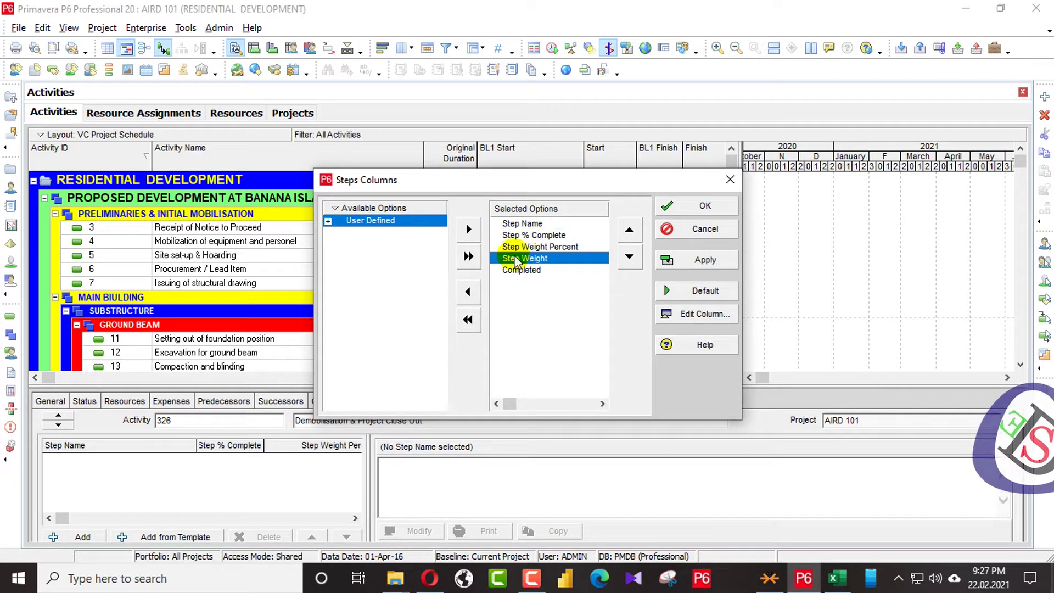
pyautogui.click(528, 8)
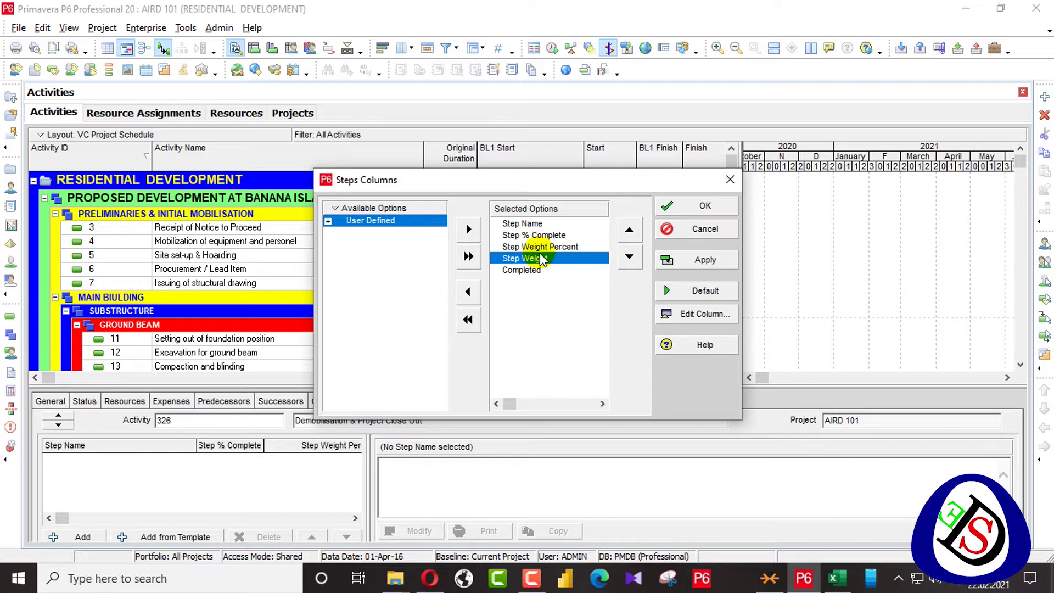
pyautogui.click(706, 207)
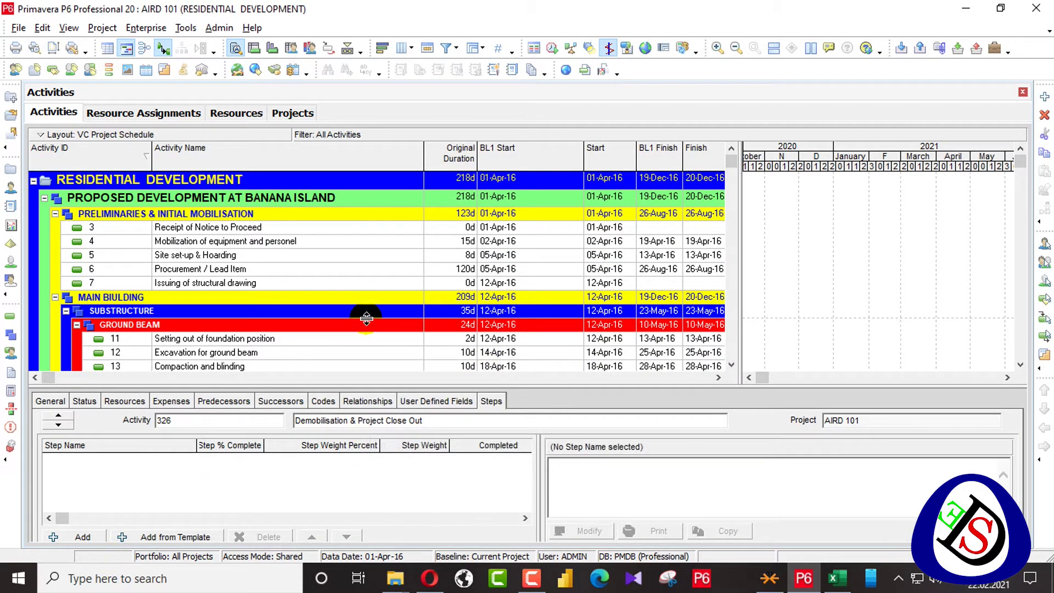
# Step: Enable activity percent complete based on activity steps in the calculation settings of project AIRD 101, accepting the recalculation
pyautogui.click(300, 113)
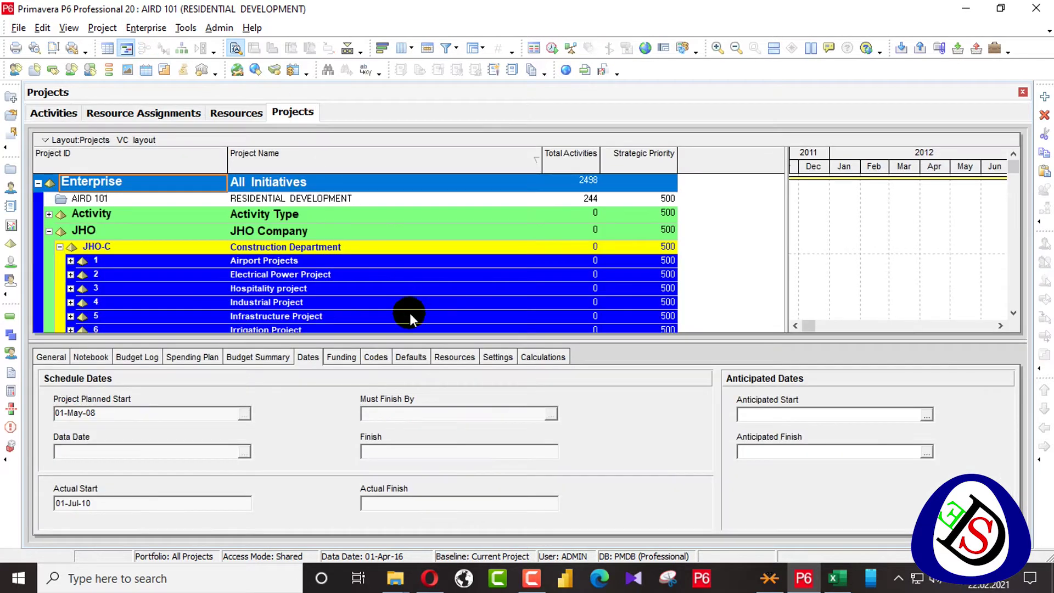
pyautogui.click(544, 358)
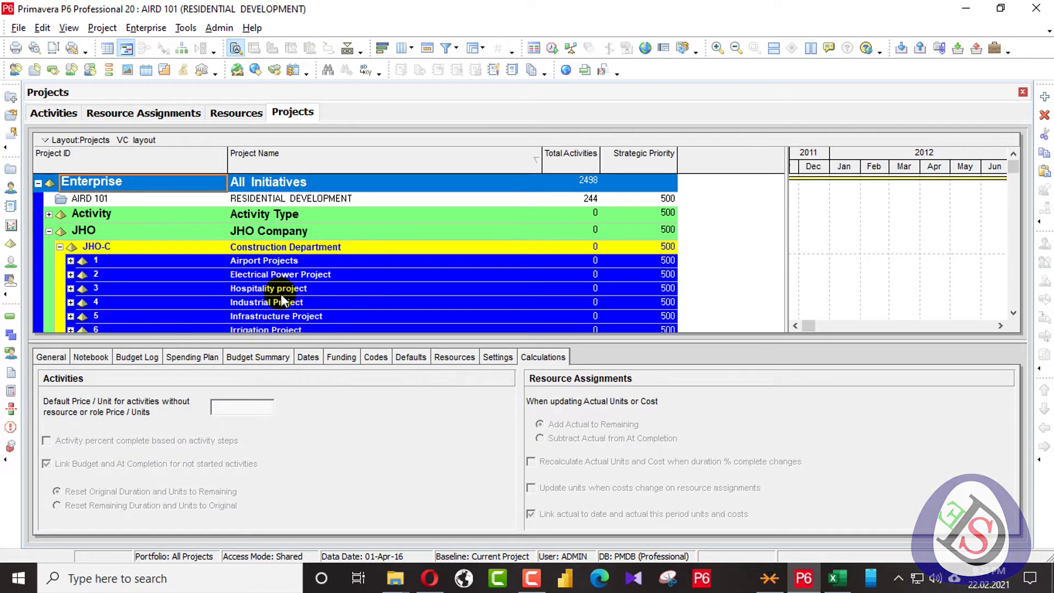
pyautogui.click(127, 199)
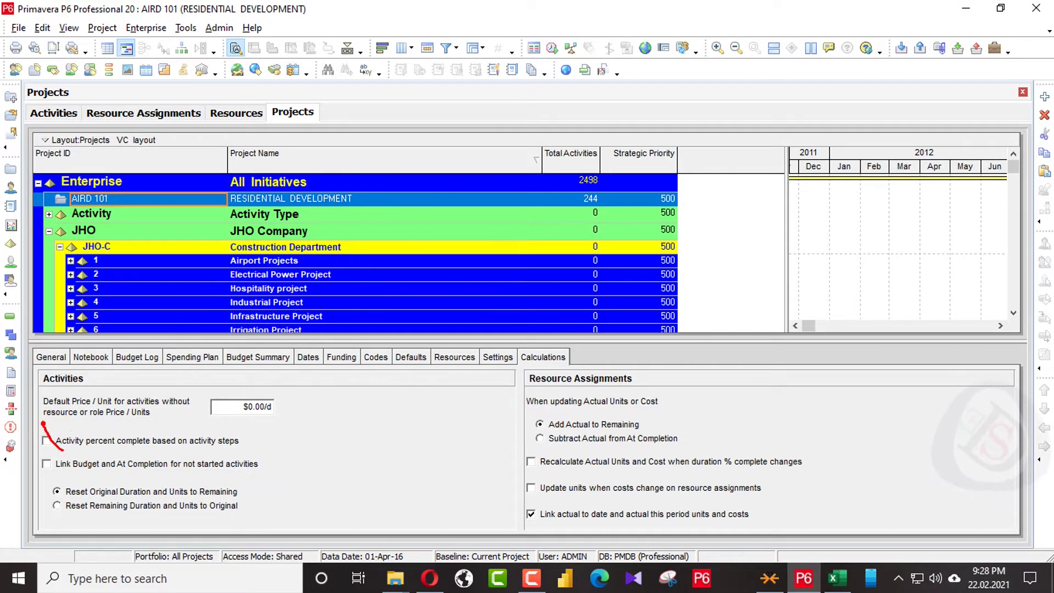
pyautogui.moveTo(63, 450); pyautogui.dragTo(48, 439)
pyautogui.press('Escape')
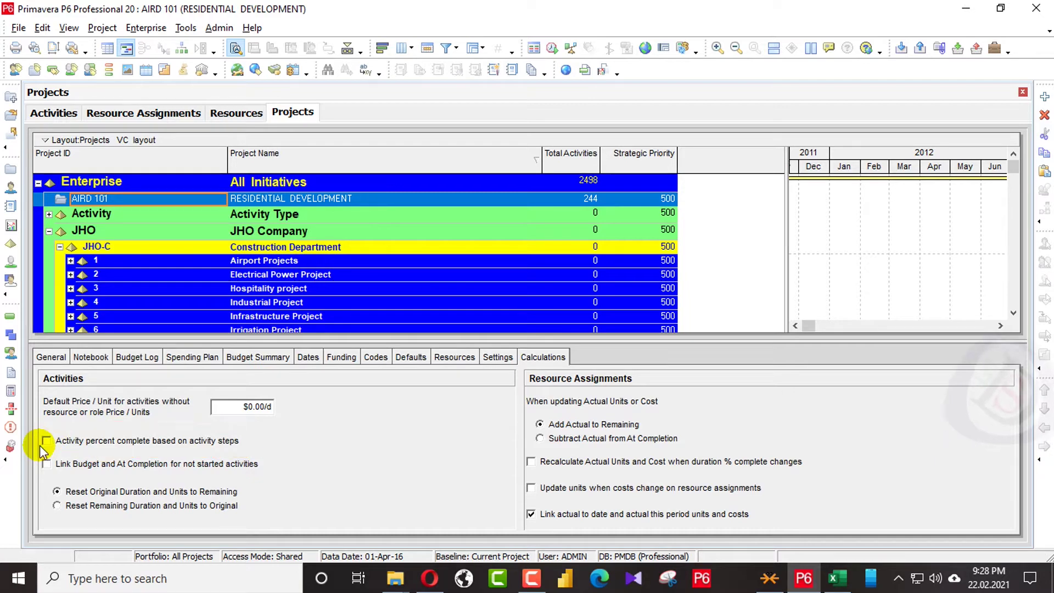
pyautogui.click(47, 441)
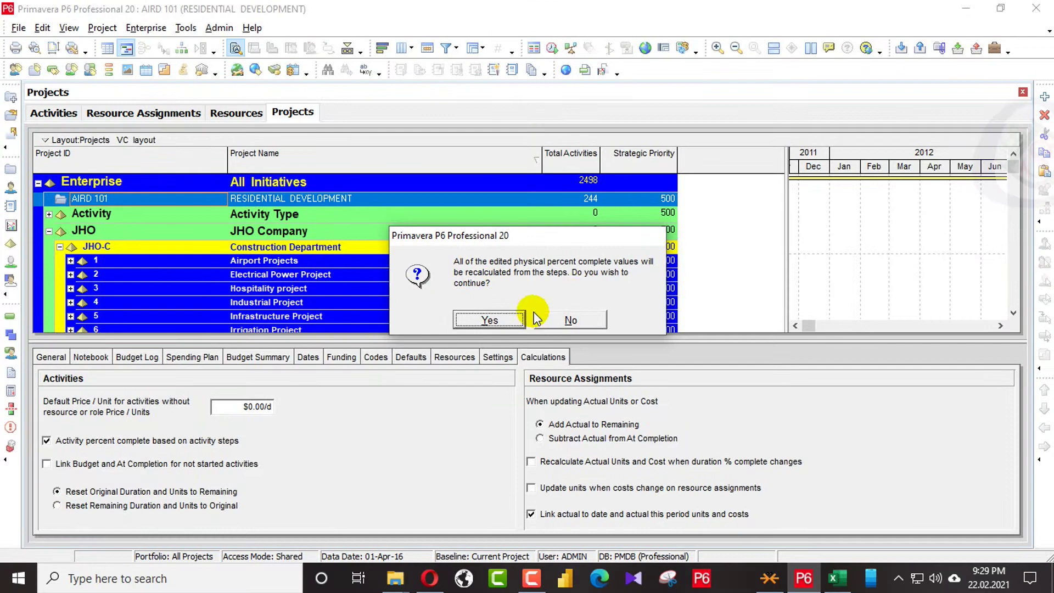
pyautogui.click(491, 320)
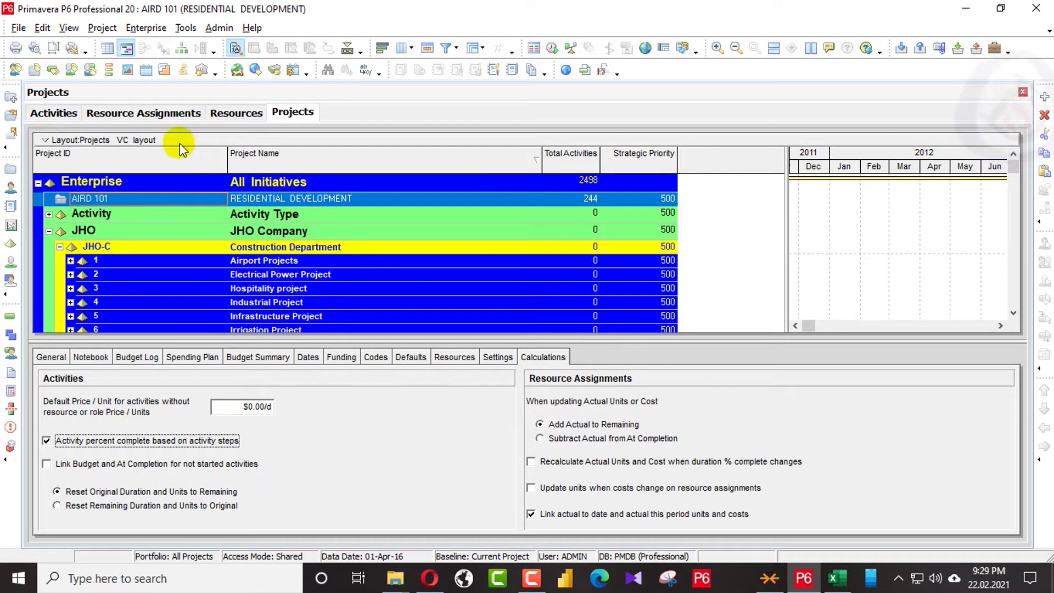
# Step: In the activity table's column settings, search the available columns for "performa" and check that Performance % Complete is selected for display
pyautogui.click(64, 115)
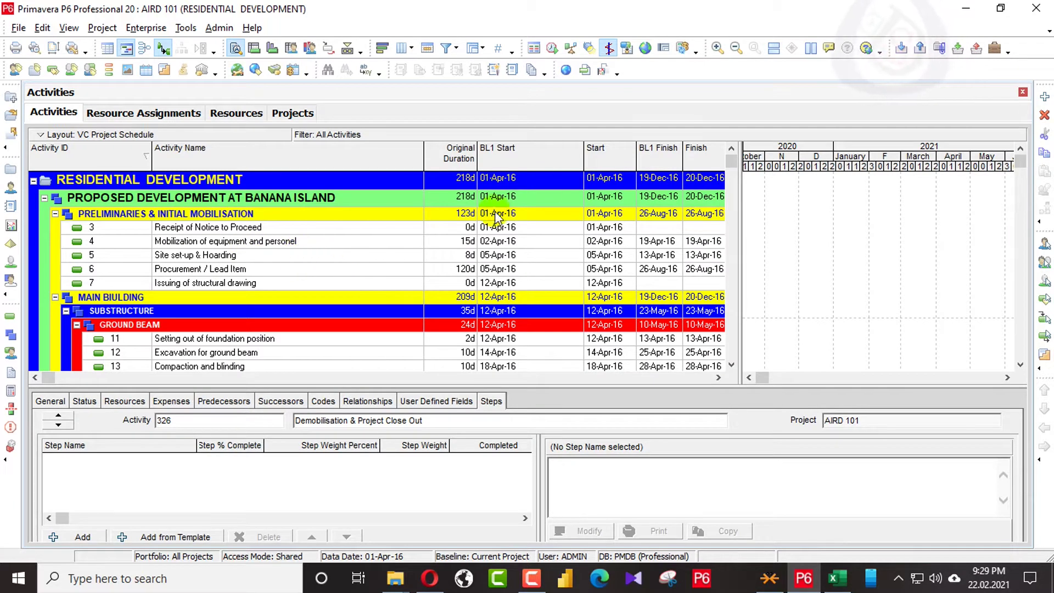
pyautogui.rightClick(611, 159)
pyautogui.click(663, 391)
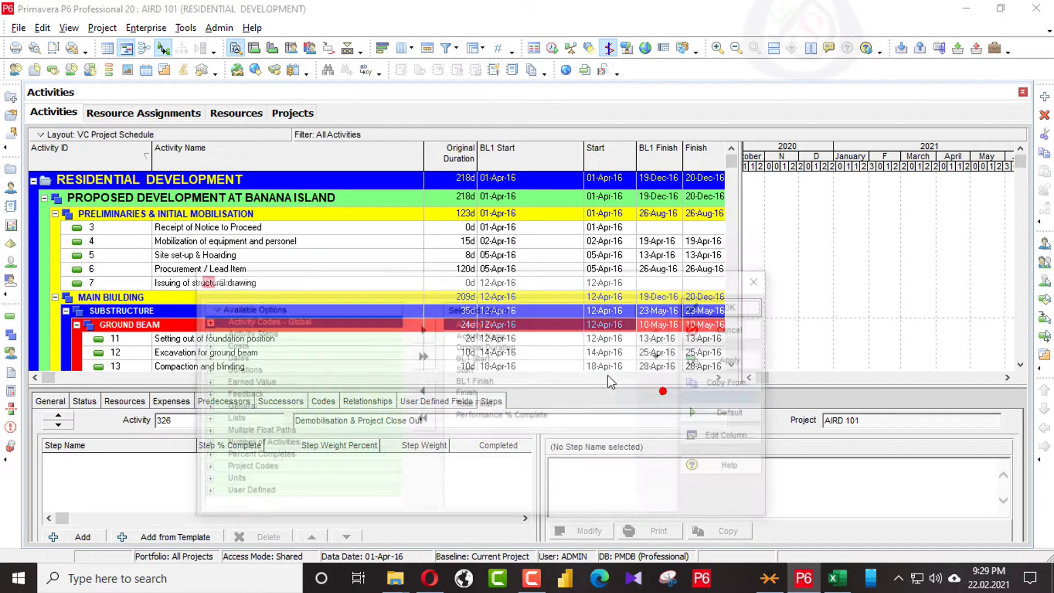
pyautogui.rightClick(304, 309)
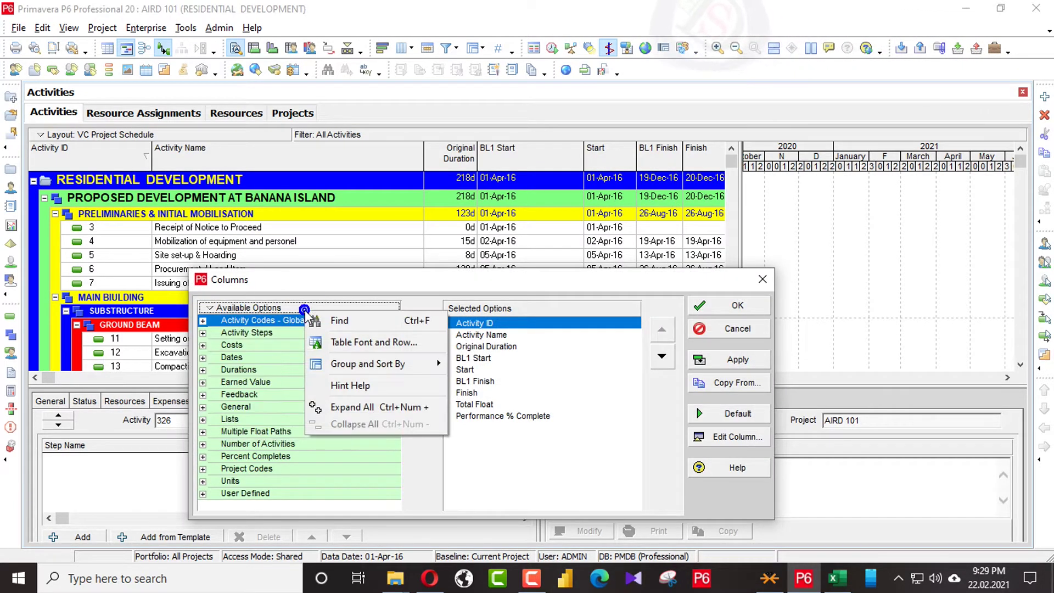
pyautogui.click(336, 323)
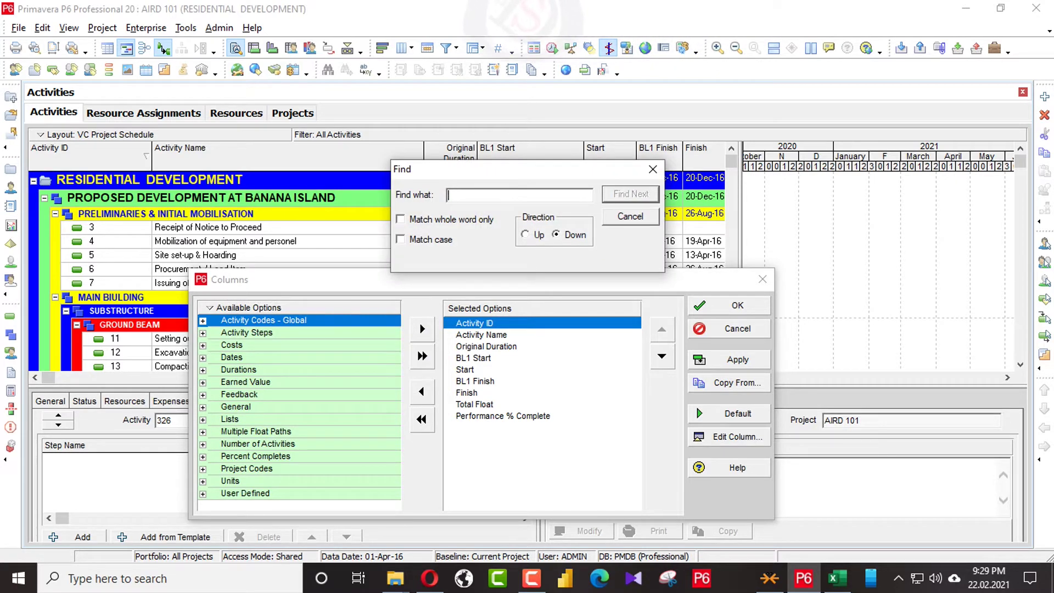
pyautogui.write('performa')
pyautogui.press('Return')
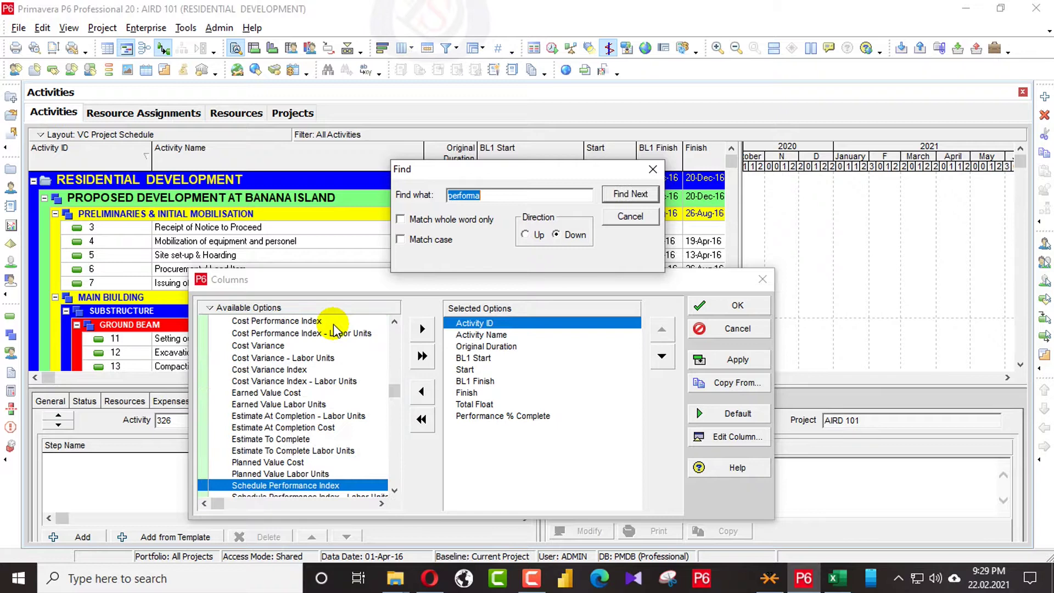
pyautogui.click(654, 170)
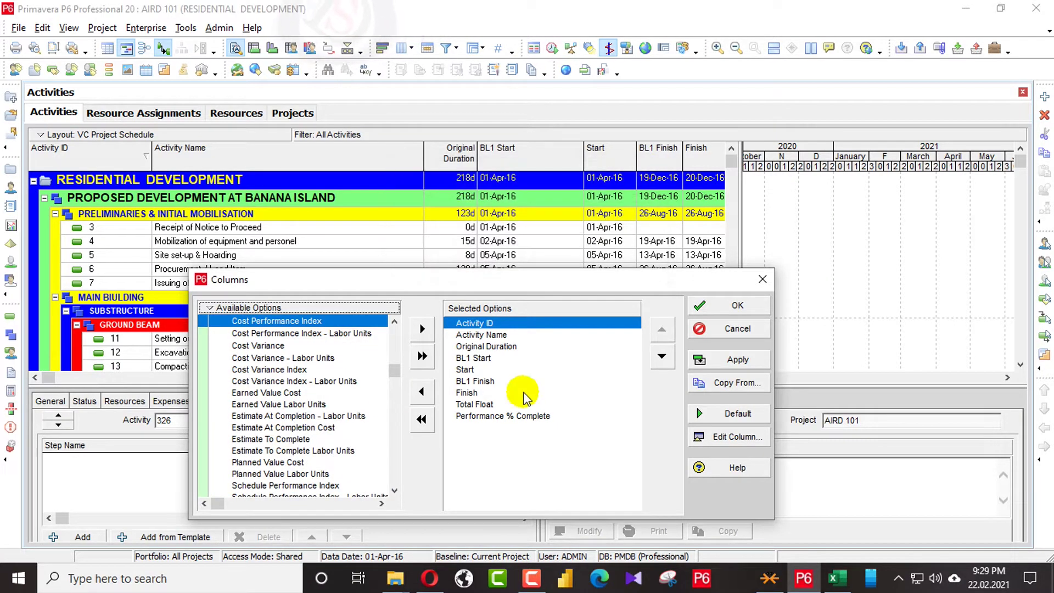
pyautogui.click(496, 418)
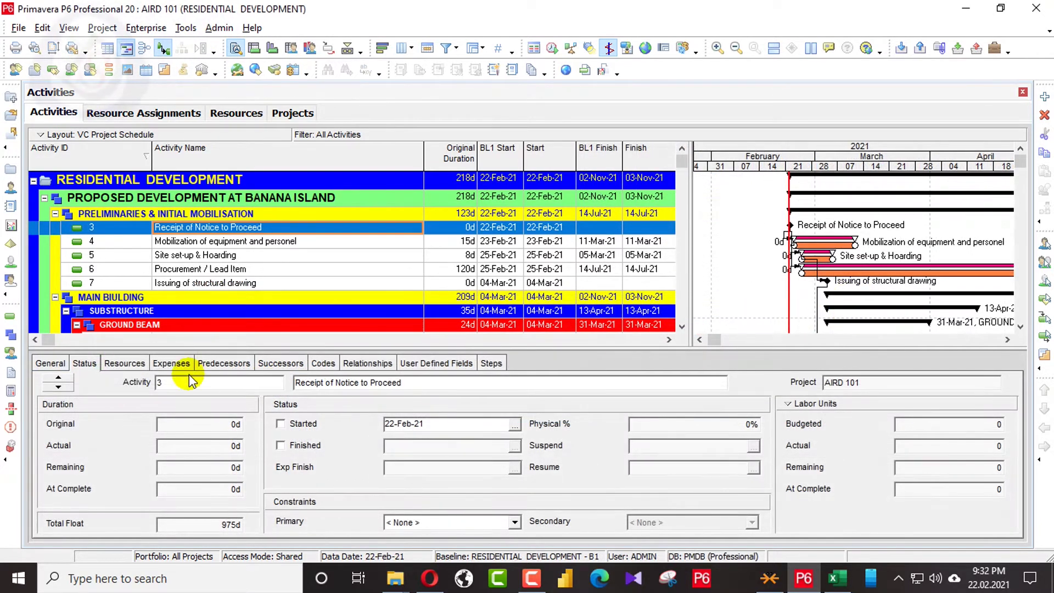
# Step: Set the % Complete Type of Receipt of Notice to Proceed to Physical and check the type on the activities below it
pyautogui.click(43, 364)
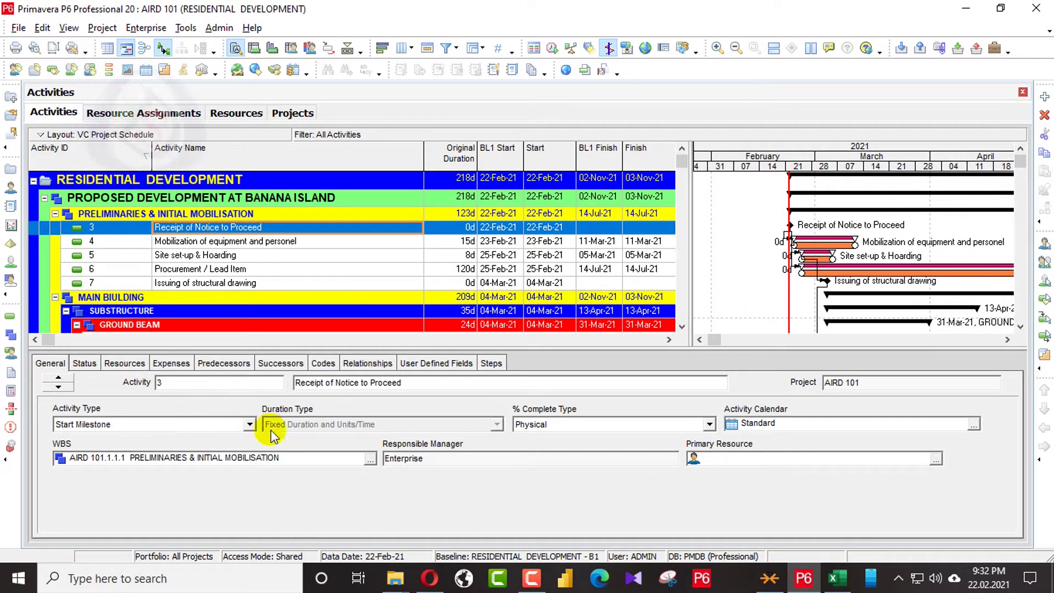
pyautogui.click(697, 424)
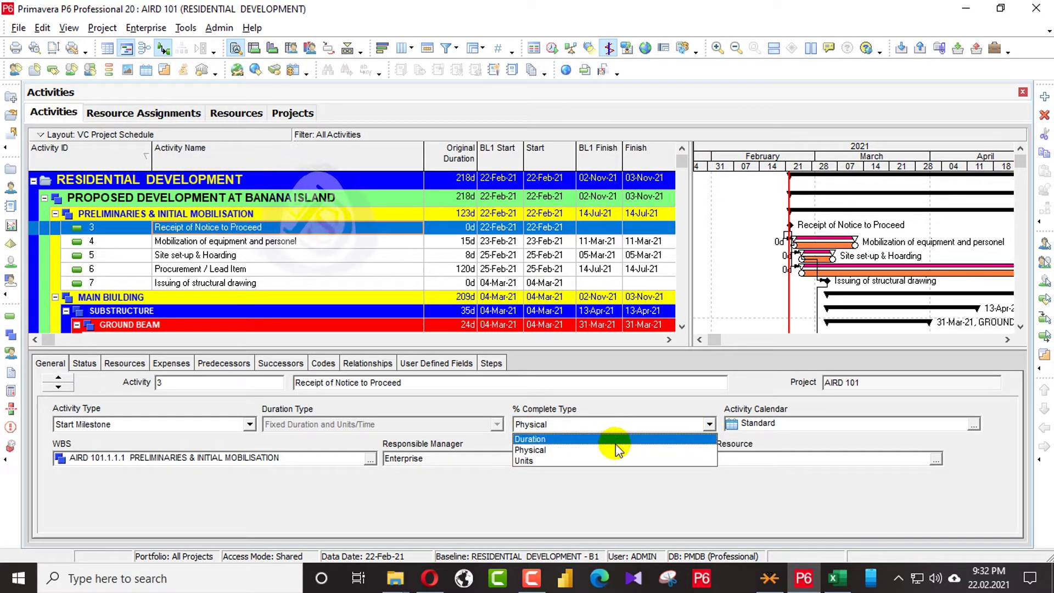
pyautogui.click(617, 454)
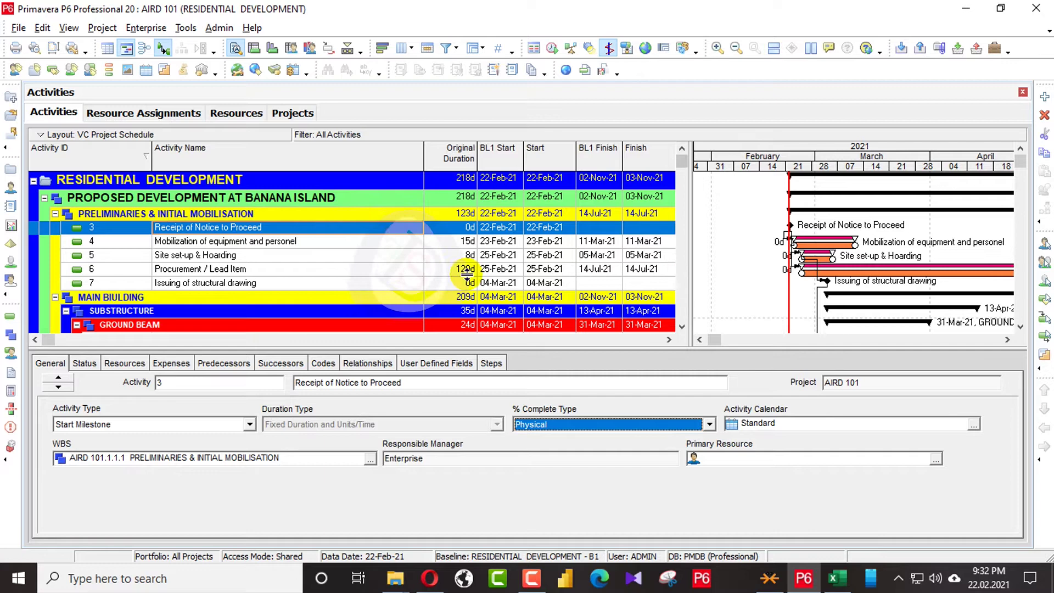
pyautogui.press('Down')
pyautogui.press('Down')
pyautogui.press('Down')
pyautogui.press('Down')
pyautogui.press('Down')
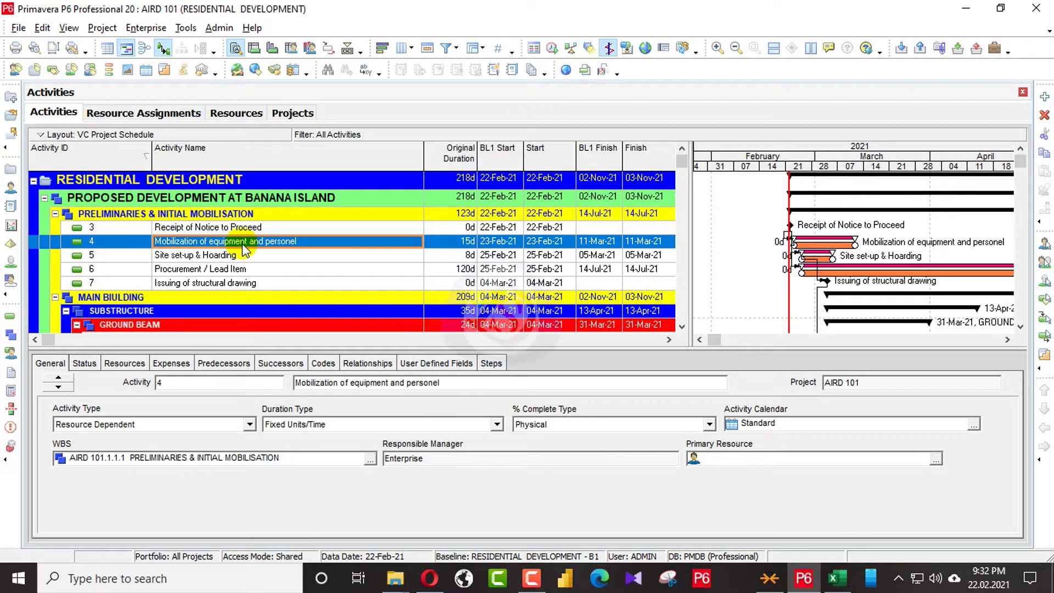
pyautogui.press('Down')
pyautogui.press('Down')
pyautogui.press('Down')
pyautogui.press('Down')
pyautogui.press('Down')
pyautogui.press('Down')
pyautogui.press('Down')
pyautogui.press('Down')
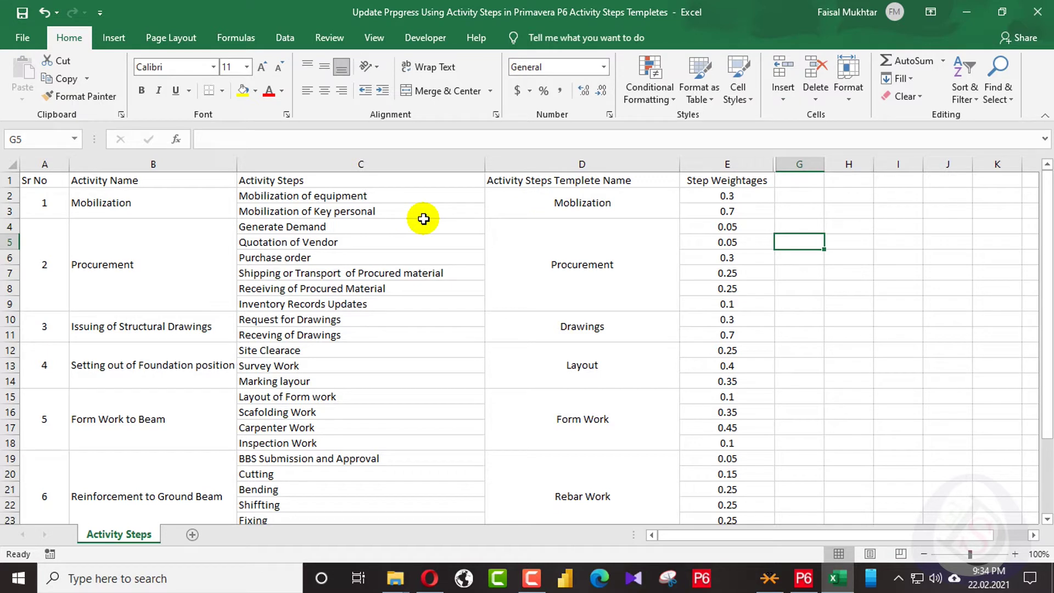
# Step: Copy "Mobilization of equipment" from the Excel step list into Primavera P6 as the name of activity 4's first step
pyautogui.doubleClick(344, 195)
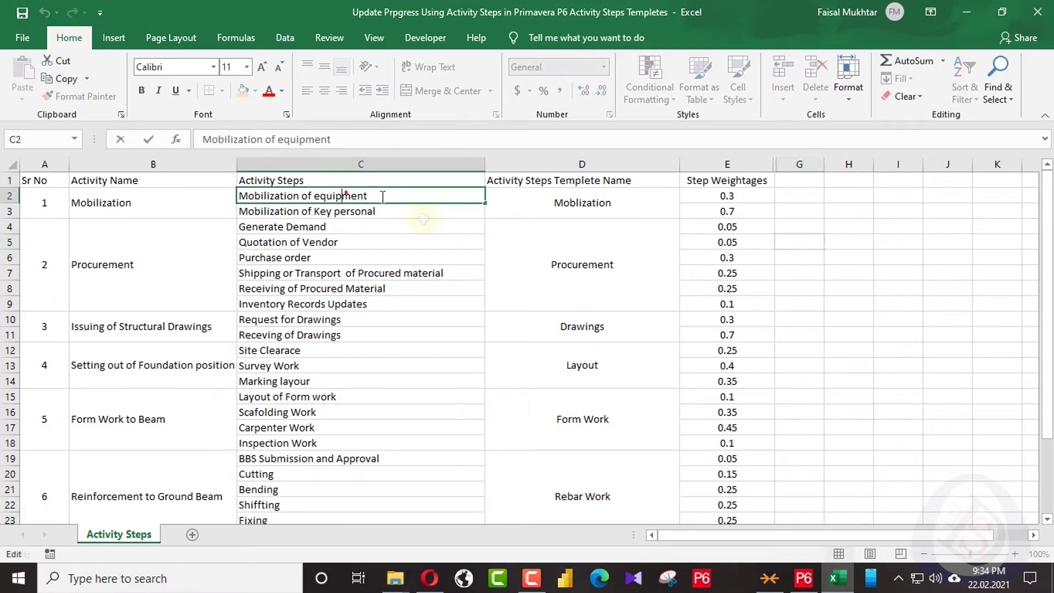
pyautogui.hotkey('alt', 'Tab')
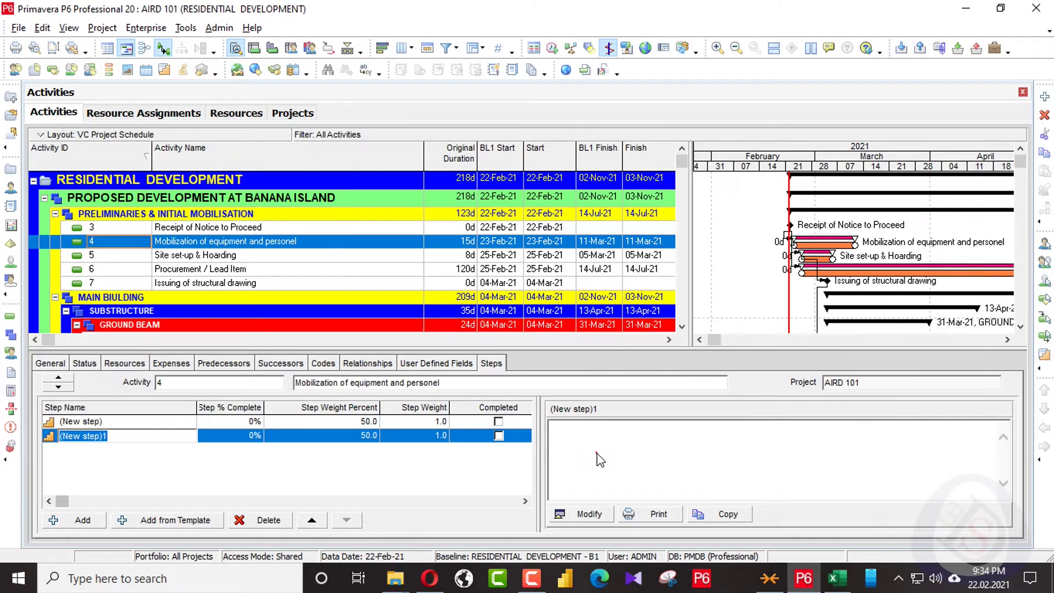
pyautogui.click(83, 421)
pyautogui.hotkey('alt', 'Tab')
# Step: Name the second step of activity 4 "Mobilization of Key personal", copying the text from the Excel step list
pyautogui.hotkey('alt', 'Tab')
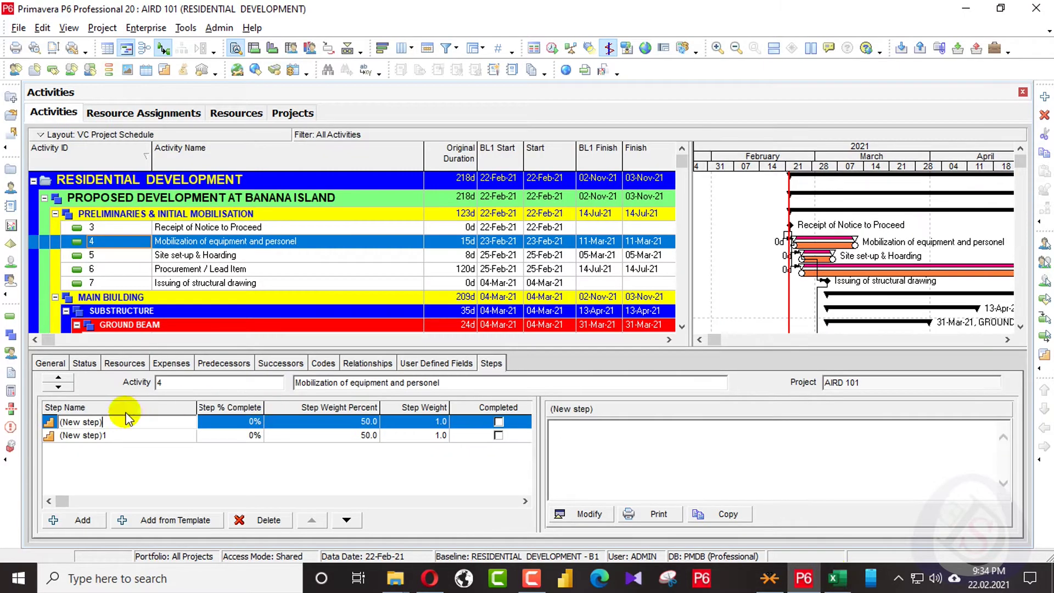
pyautogui.click(112, 436)
pyautogui.hotkey('alt', 'Tab')
pyautogui.doubleClick(402, 214)
pyautogui.moveTo(402, 214); pyautogui.dragTo(239, 213)
pyautogui.hotkey('ctrl', 'c')
pyautogui.hotkey('alt', 'Tab')
pyautogui.click(112, 435)
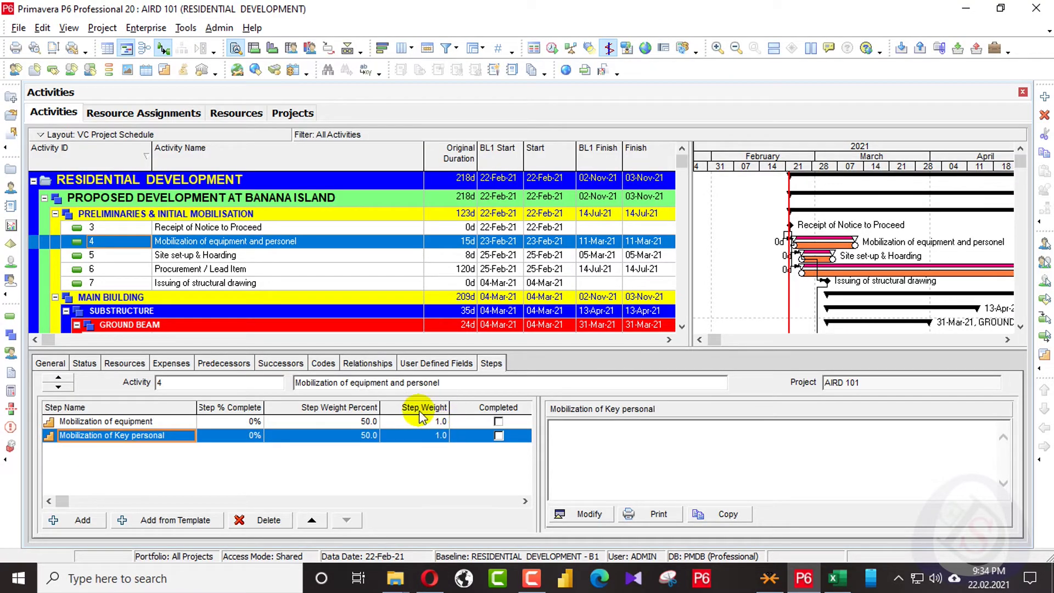
# Step: Set the step weights to 0.3 for Mobilization of equipment and 0.7 for Mobilization of Key personal, and widen the Step % Complete column
pyautogui.click(837, 576)
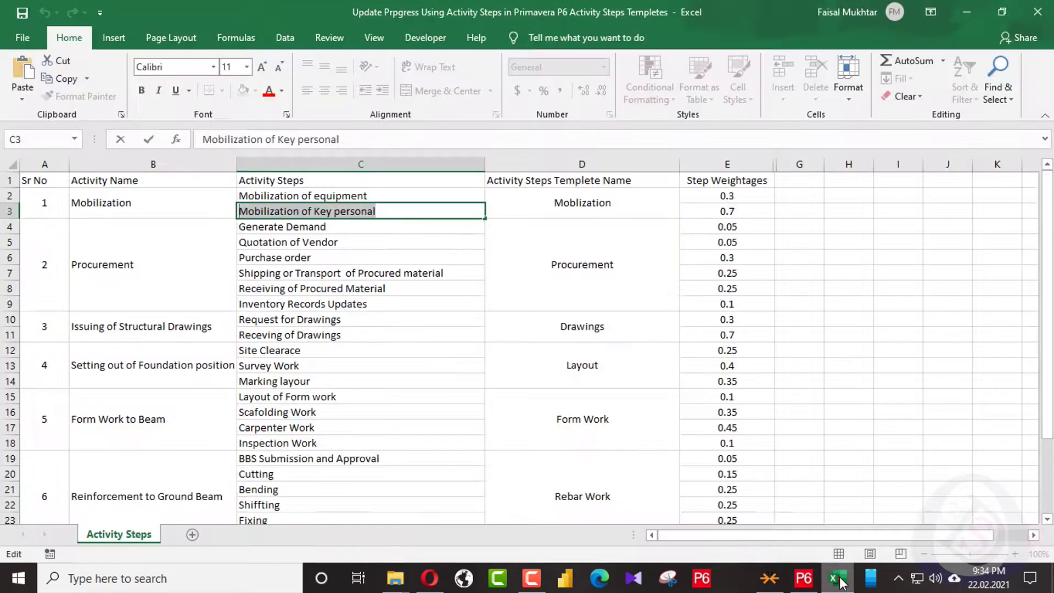
pyautogui.click(842, 583)
pyautogui.click(440, 421)
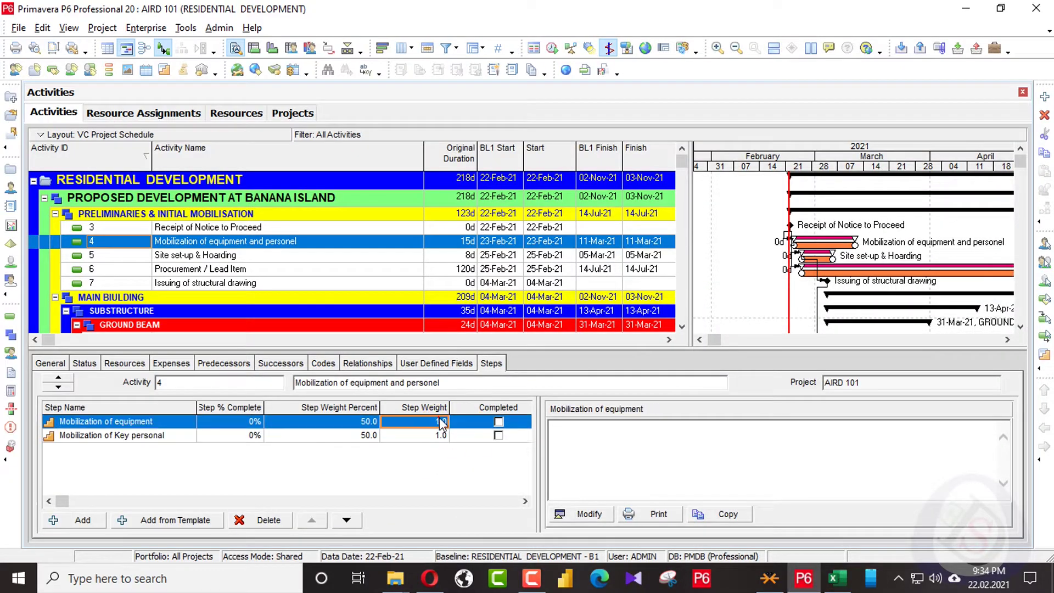
pyautogui.write('0.3')
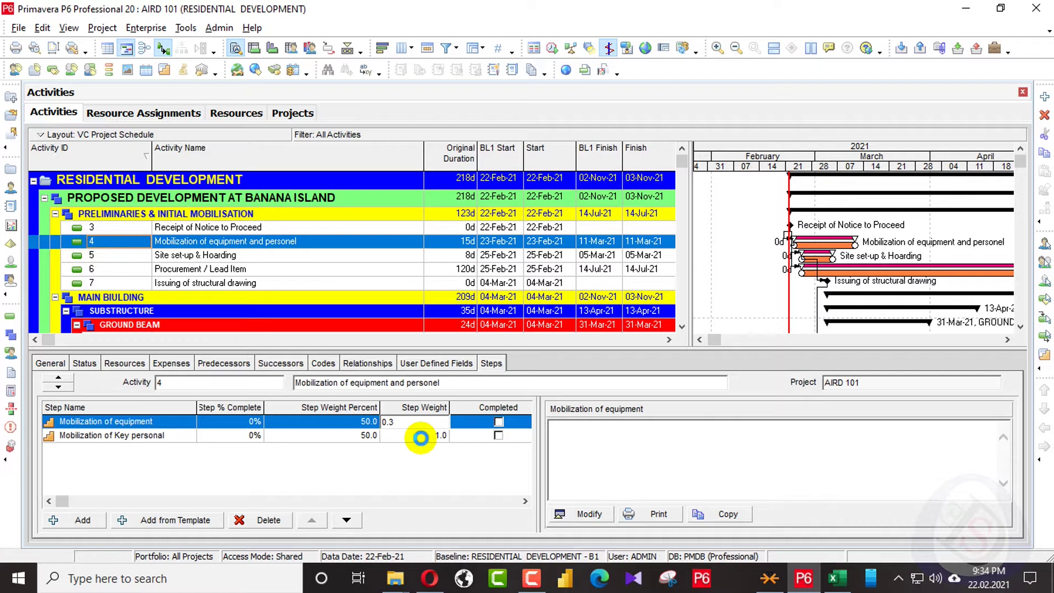
pyautogui.click(420, 437)
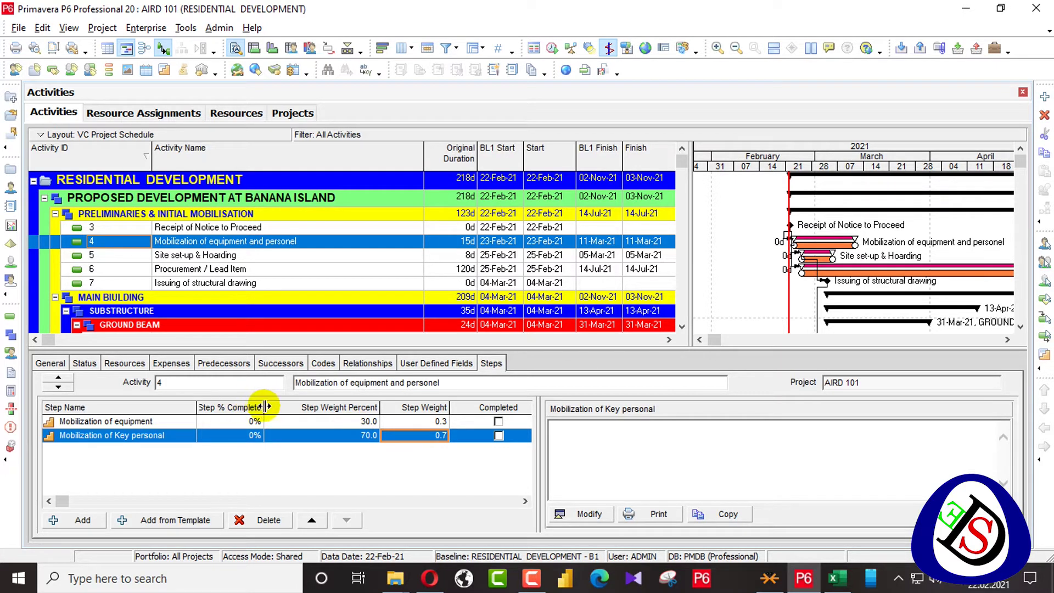
pyautogui.moveTo(265, 406); pyautogui.dragTo(275, 407)
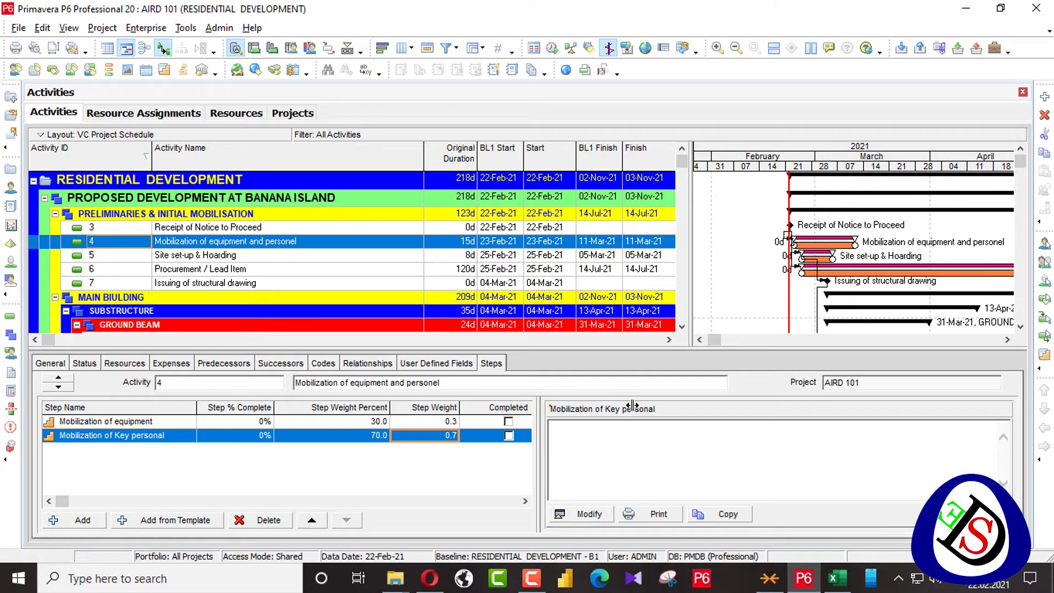
# Step: Mark both steps of activity 4 as completed, enlarging the step list and the activity table to show Performance % Complete
pyautogui.moveTo(633, 405); pyautogui.dragTo(633, 406)
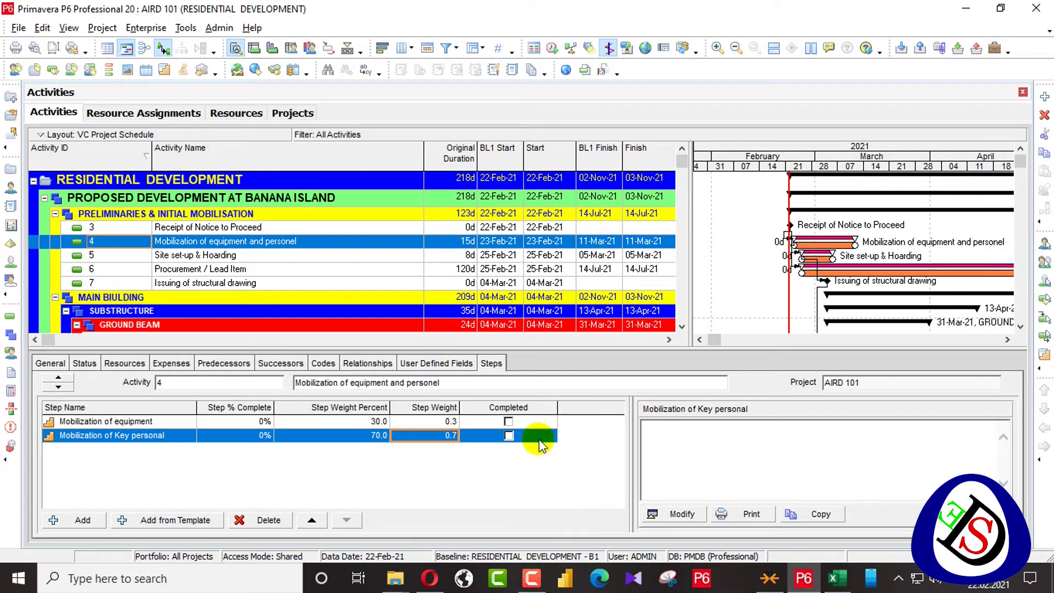
pyautogui.click(509, 423)
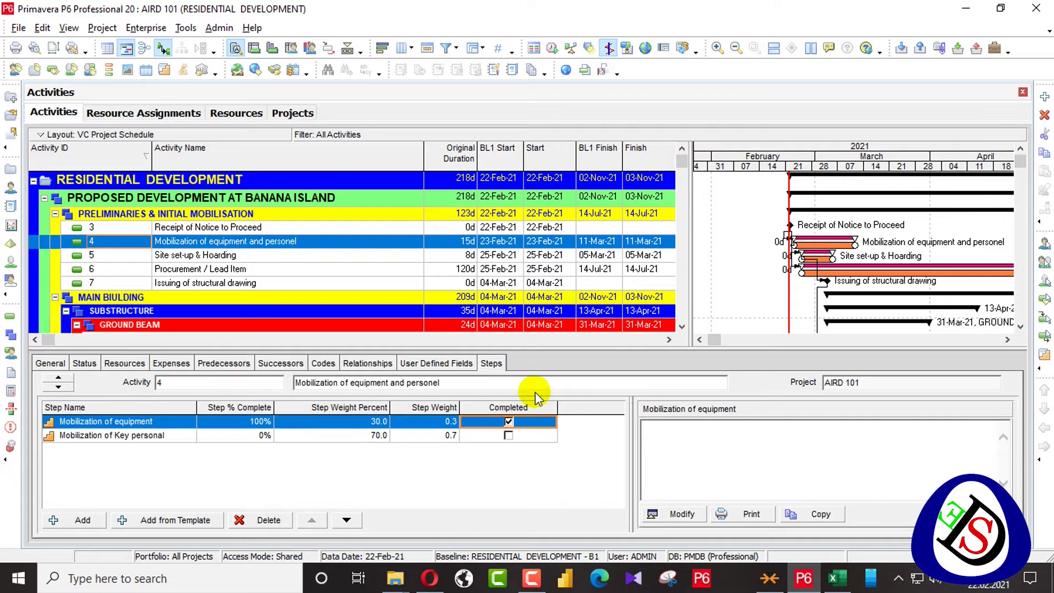
pyautogui.moveTo(689, 181); pyautogui.dragTo(868, 181)
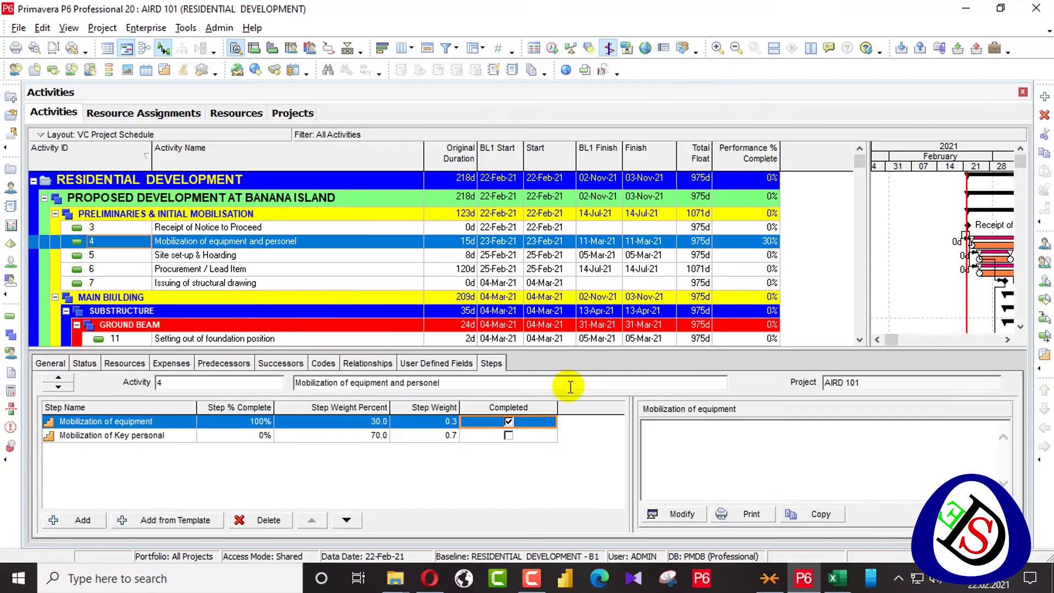
pyautogui.click(510, 437)
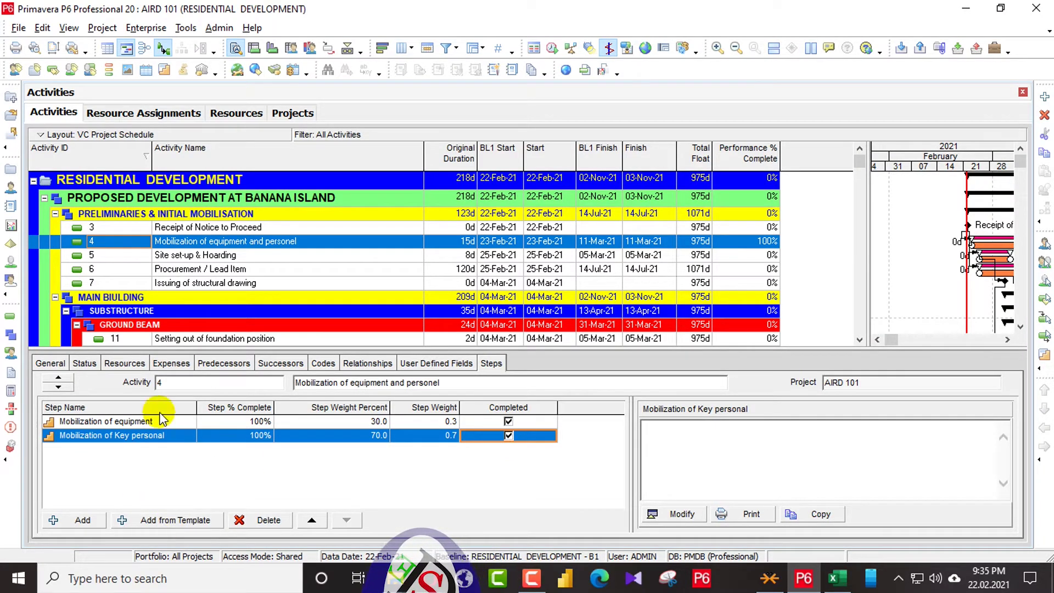
pyautogui.click(162, 521)
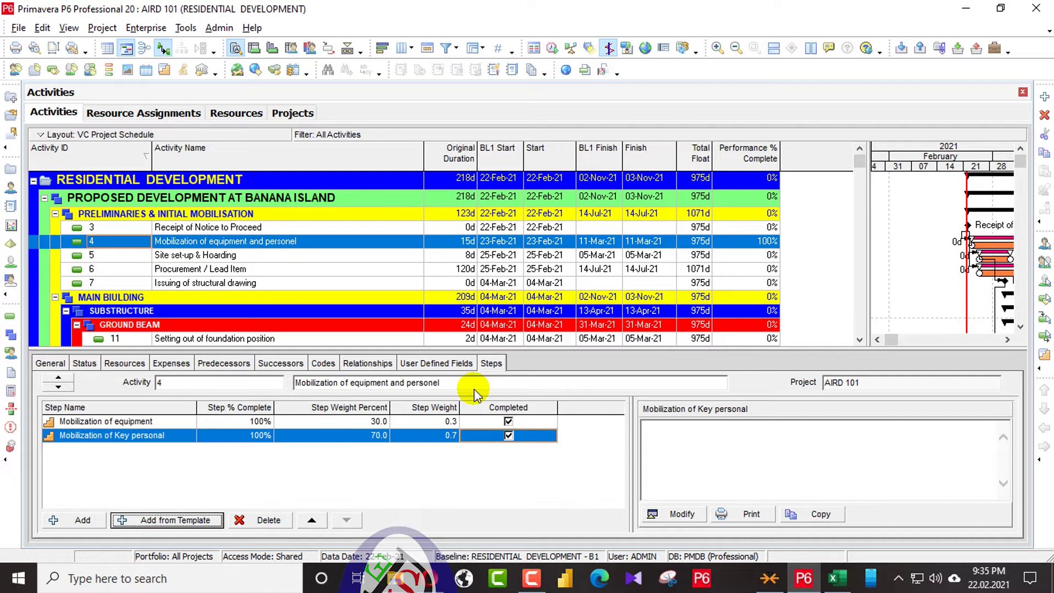
pyautogui.press('Tab')
pyautogui.press('Return')
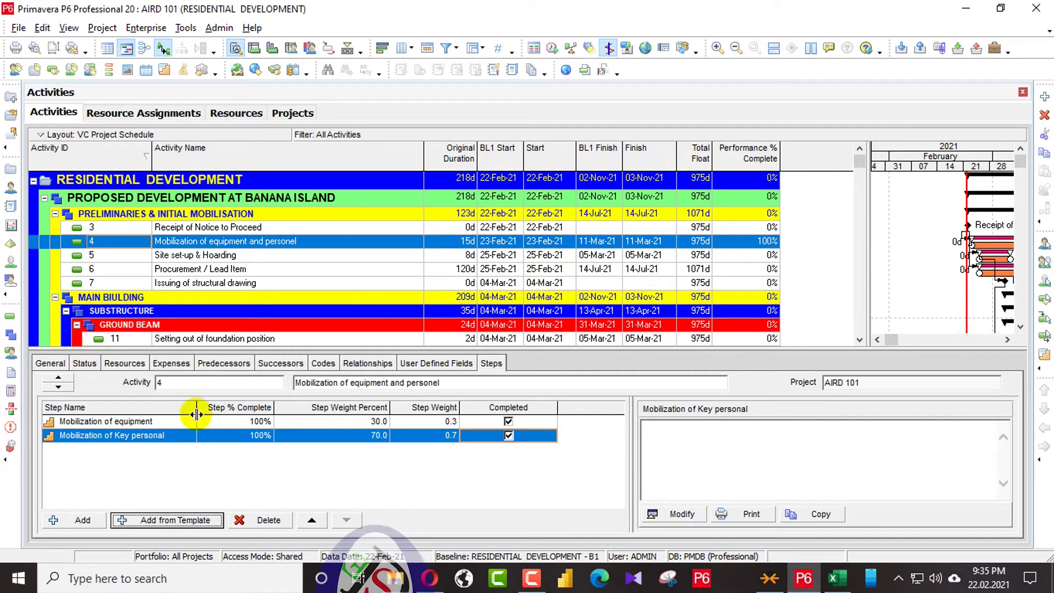
# Step: Create a step template named "Moblization" from activity 4's two steps, taking the template name from the Excel list
pyautogui.rightClick(162, 426)
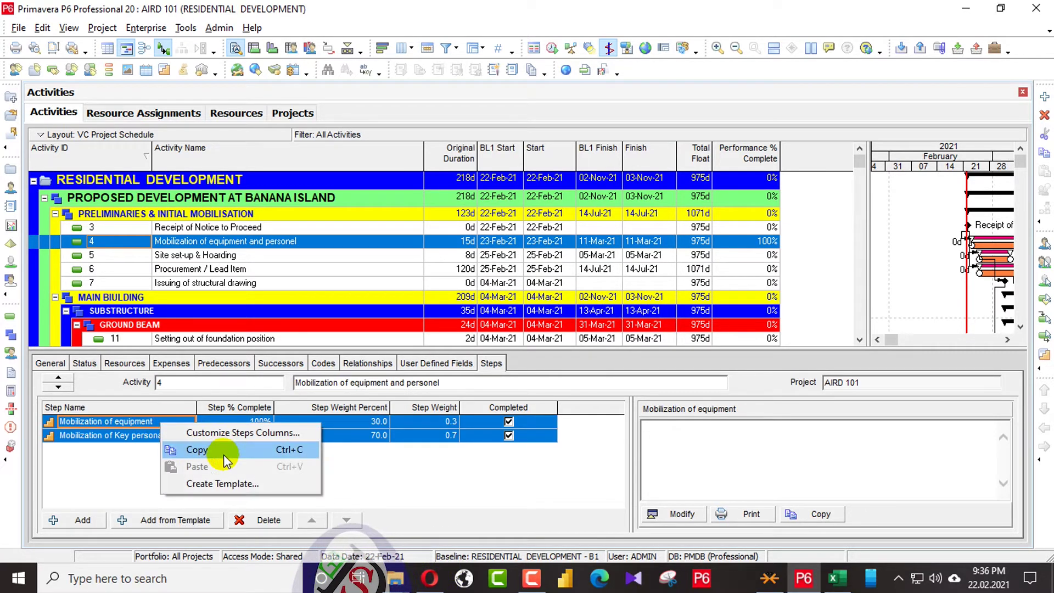
pyautogui.click(248, 483)
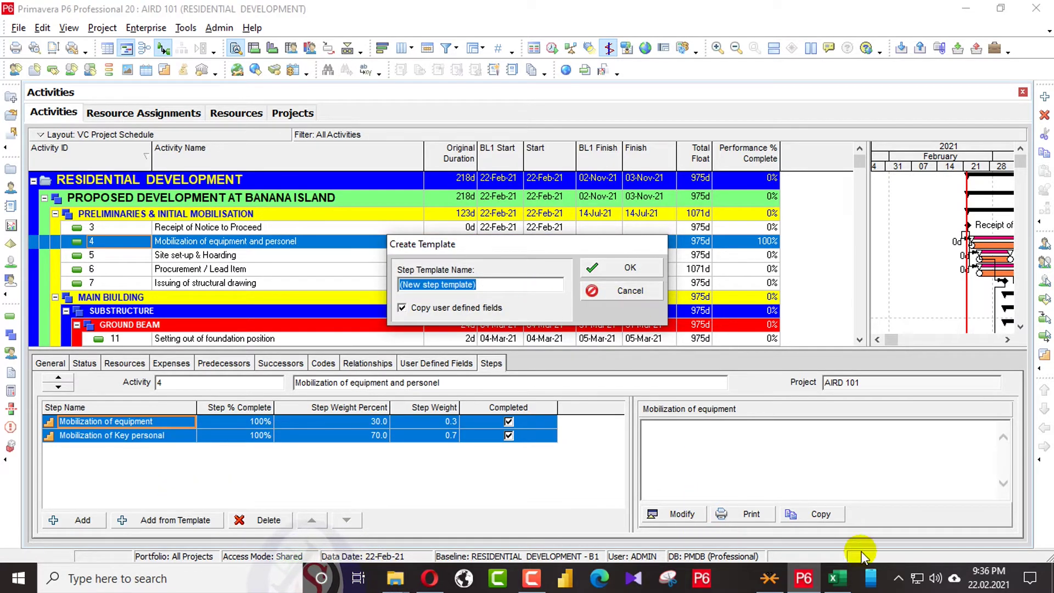
pyautogui.click(838, 577)
pyautogui.click(608, 203)
pyautogui.doubleClick(608, 203)
pyautogui.moveTo(611, 204); pyautogui.dragTo(537, 195)
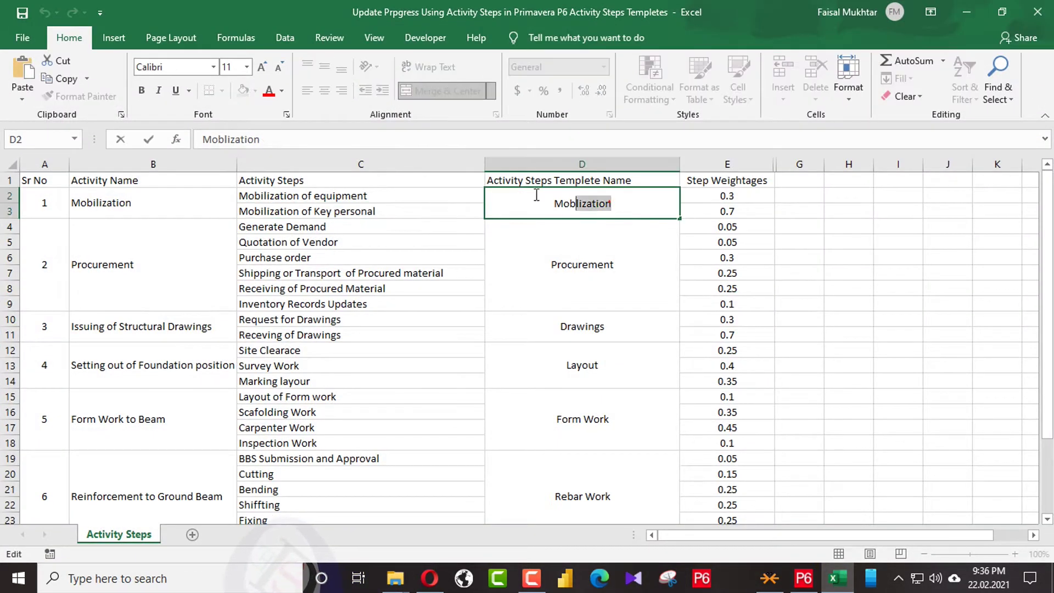
pyautogui.hotkey('alt', 'Tab')
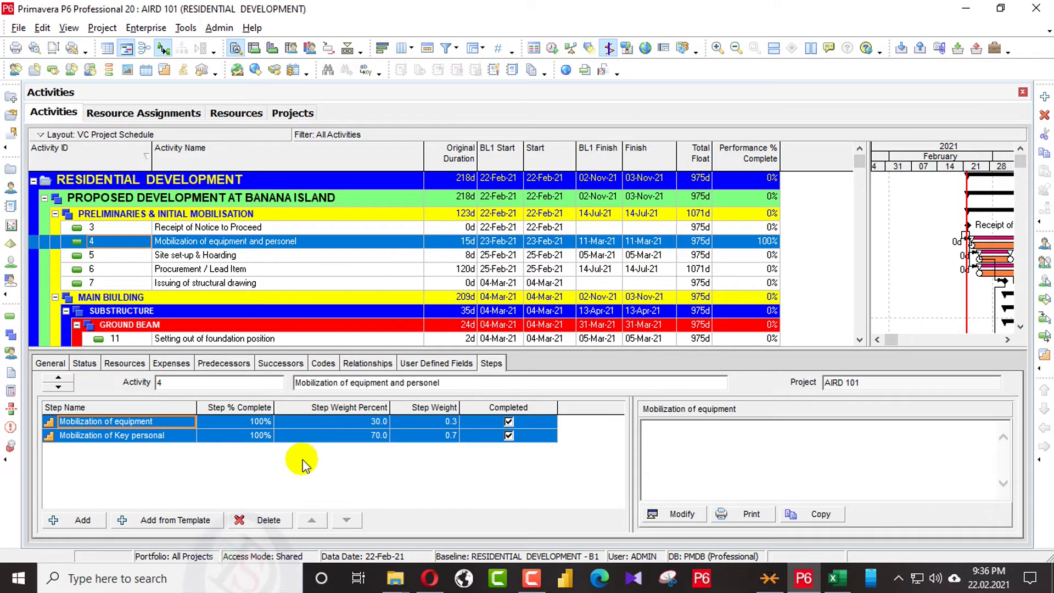
pyautogui.click(302, 460)
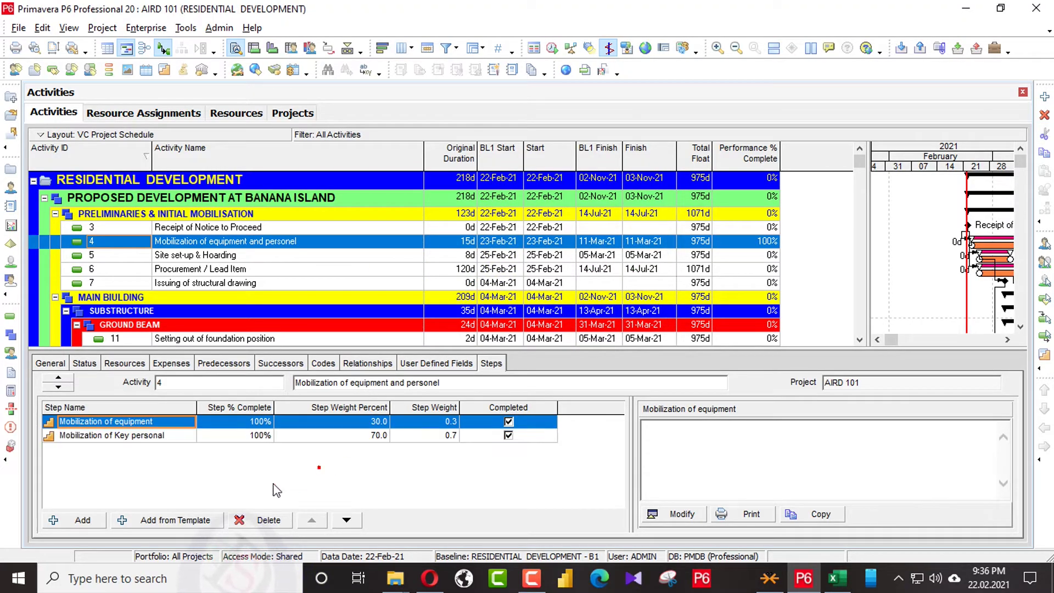
# Step: Check the Moblization template in the list of available activity step templates without assigning it
pyautogui.click(176, 523)
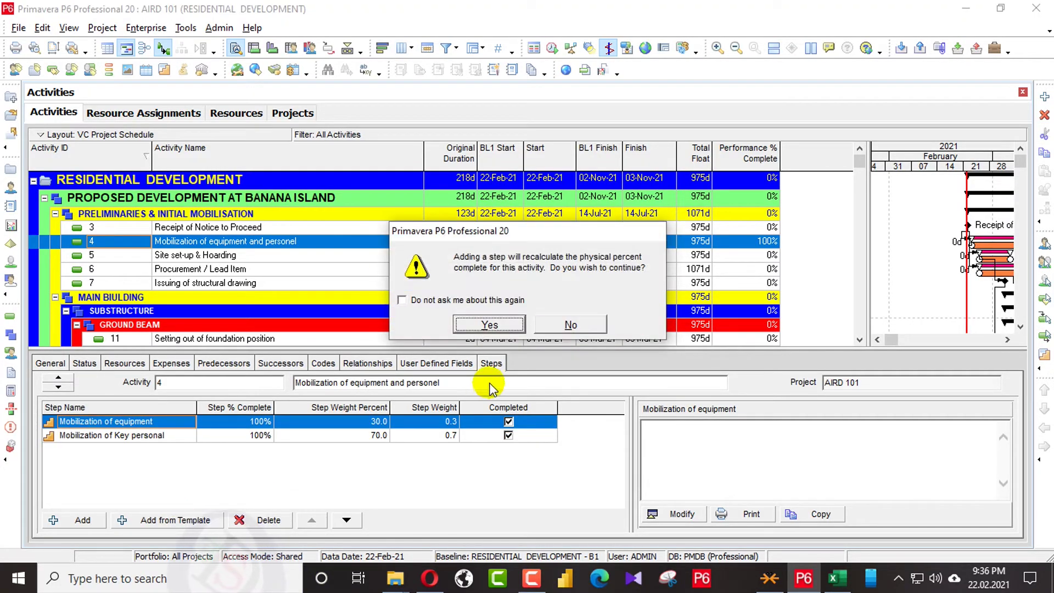
pyautogui.click(489, 325)
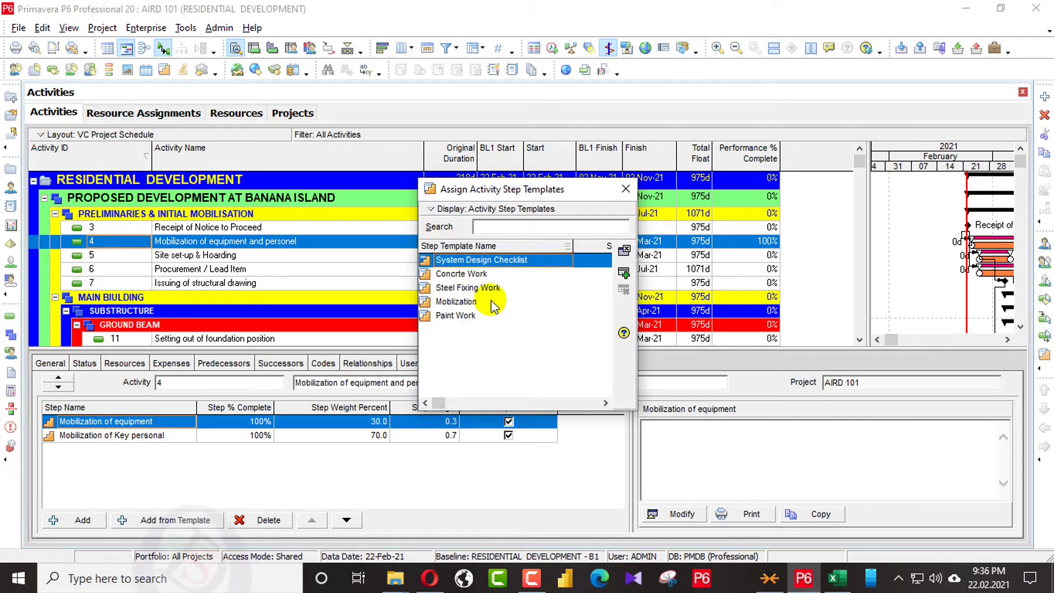
pyautogui.click(458, 303)
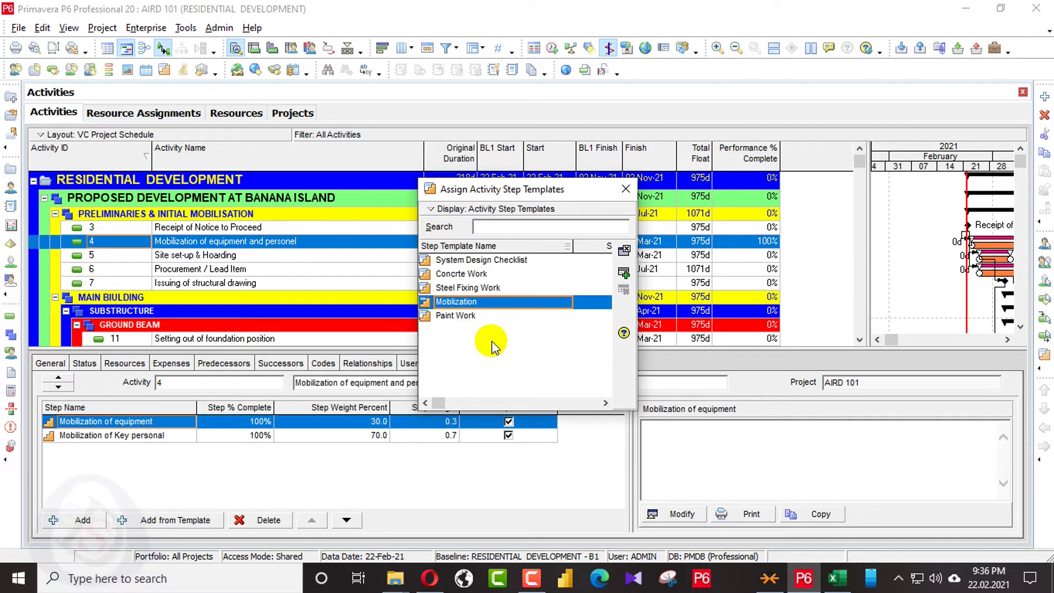
pyautogui.click(626, 189)
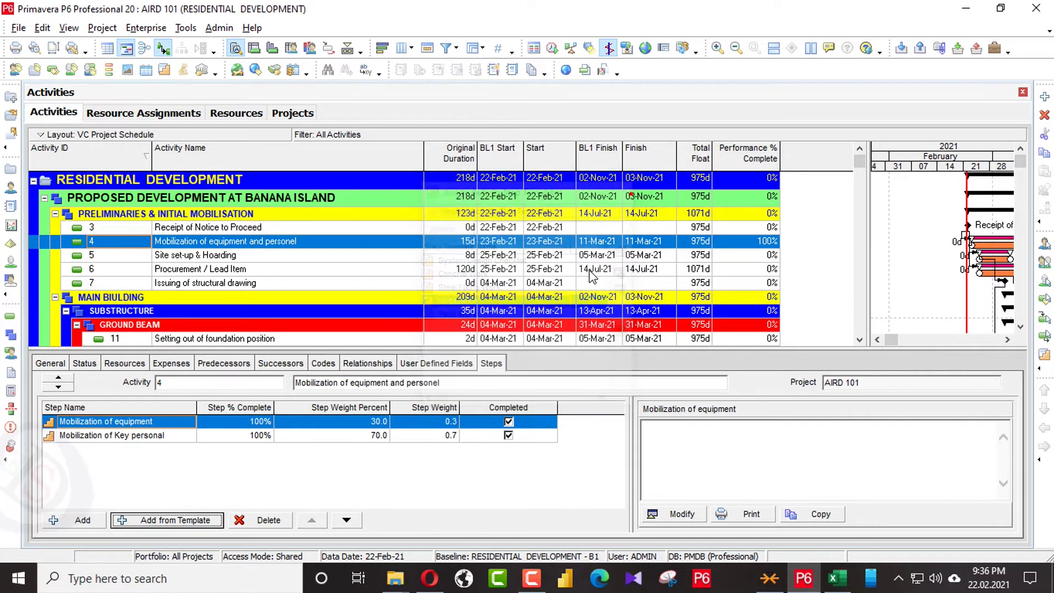
# Step: Select the Procurement / Lead Item activity and review its template name and steps in the Excel step list
pyautogui.click(219, 271)
pyautogui.hotkey('alt', 'Tab')
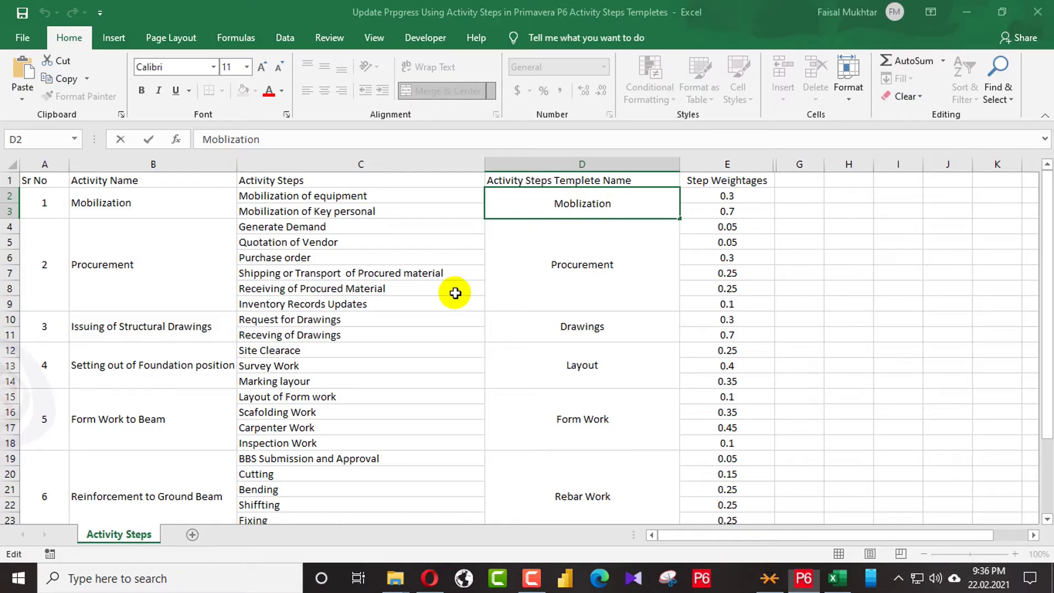
pyautogui.doubleClick(648, 277)
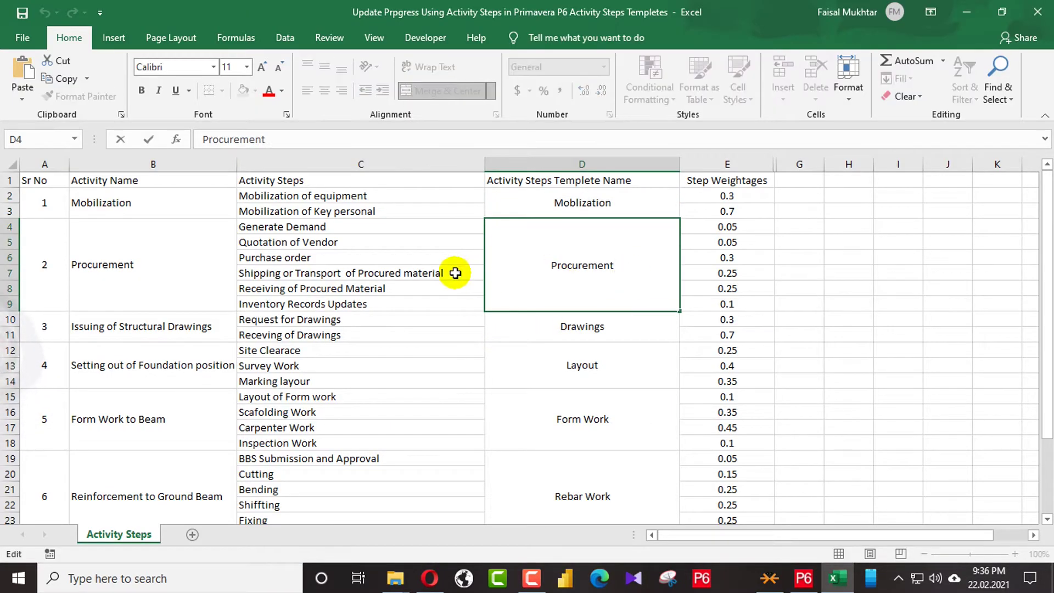
pyautogui.click(285, 236)
pyautogui.click(324, 226)
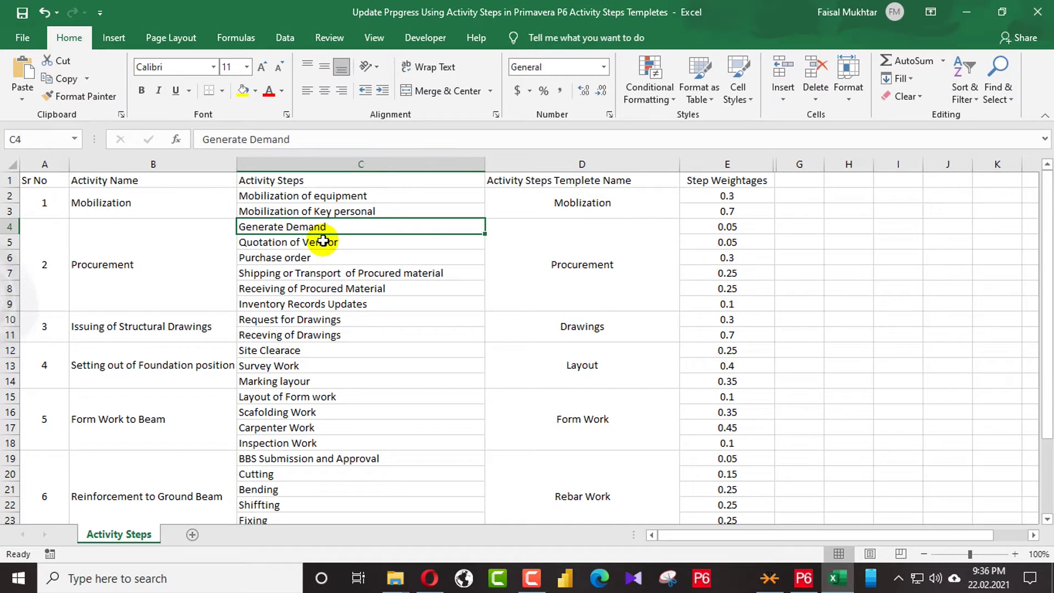
pyautogui.click(323, 242)
pyautogui.click(323, 258)
pyautogui.click(308, 273)
pyautogui.click(308, 288)
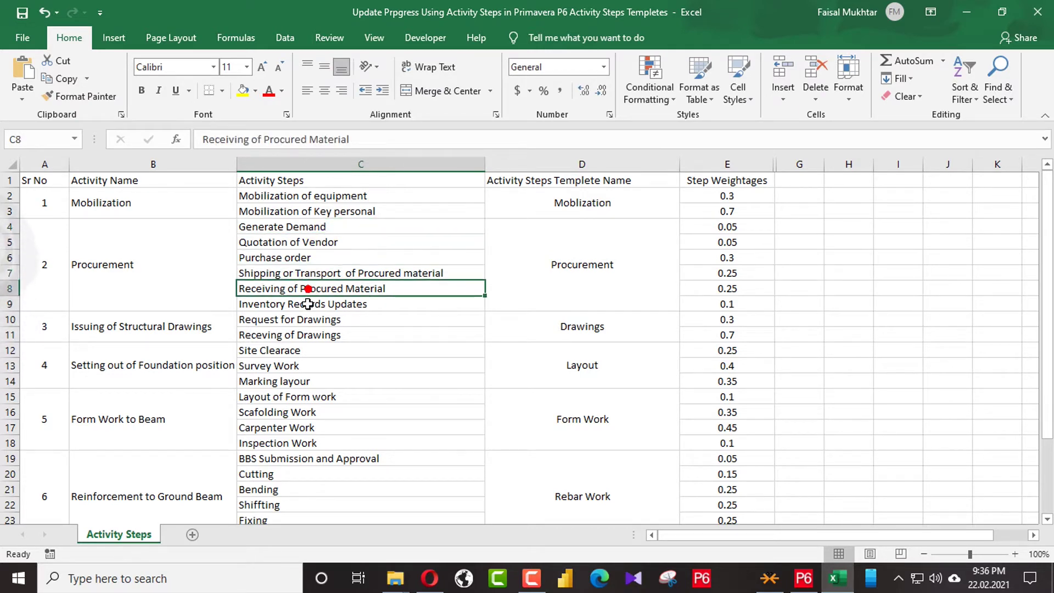
pyautogui.click(308, 304)
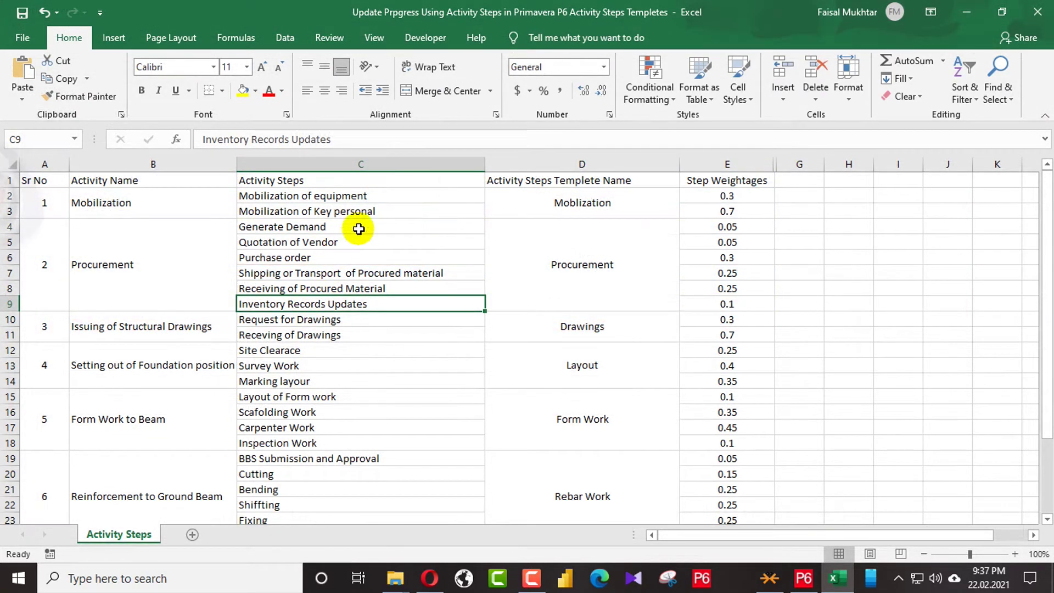
# Step: Name the first step of Procurement / Lead Item "Generate Demand", copying the text from the Excel step list
pyautogui.click(359, 229)
pyautogui.hotkey('ctrl', 'c')
pyautogui.hotkey('alt', 'Tab')
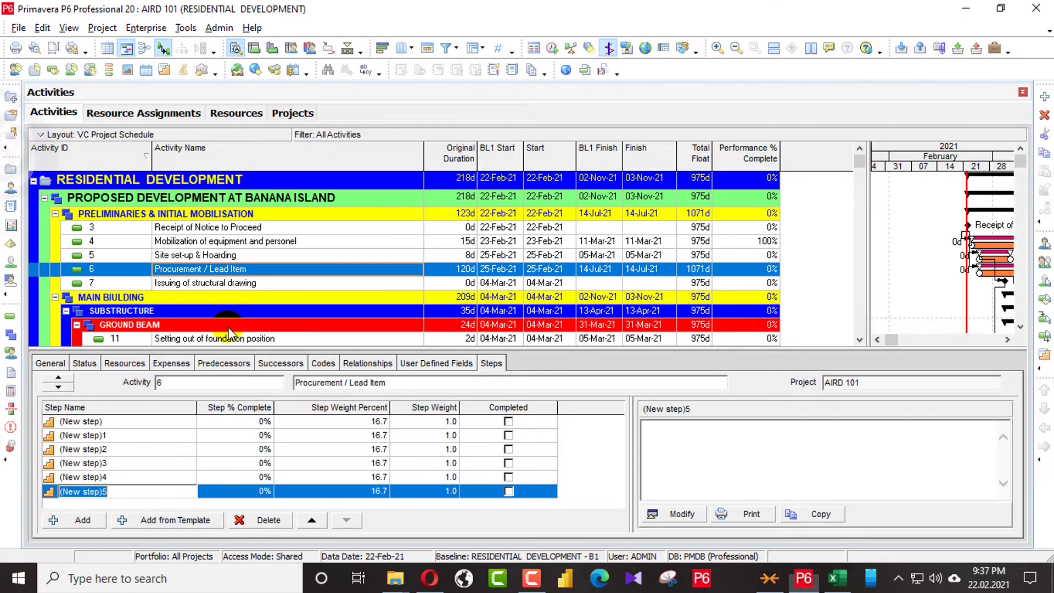
pyautogui.click(118, 422)
pyautogui.hotkey('ctrl', 'v')
# Step: Name activity 6's second step "Quotation of Vendor", copying the text from the Excel step list
pyautogui.click(66, 435)
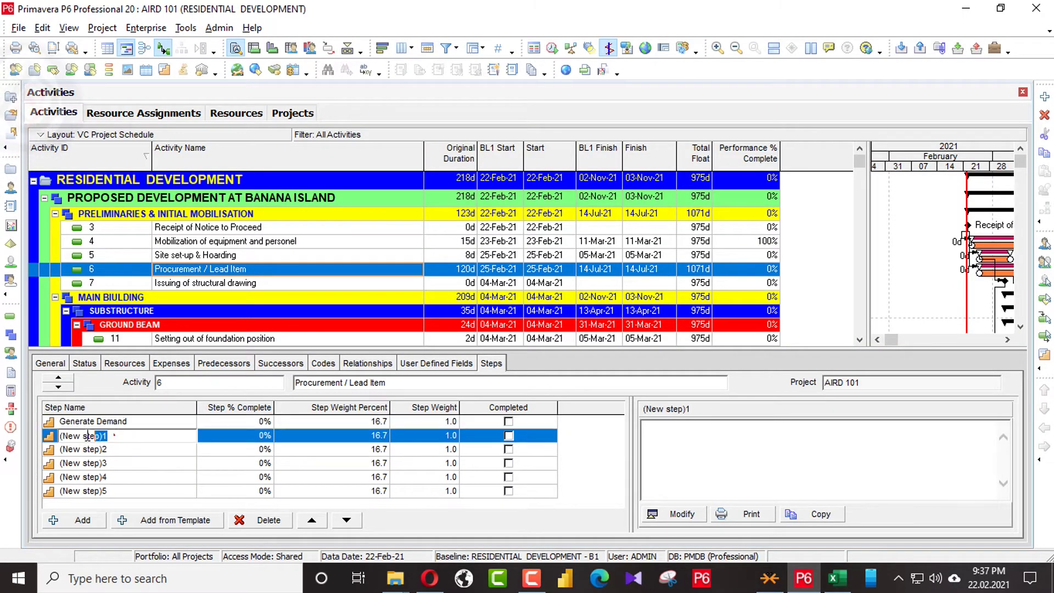
pyautogui.hotkey('alt', 'Tab')
pyautogui.doubleClick(332, 244)
pyautogui.moveTo(331, 244); pyautogui.dragTo(203, 245)
pyautogui.hotkey('ctrl', 'c')
pyautogui.hotkey('alt', 'Tab')
pyautogui.hotkey('ctrl', 'v')
# Step: Copy "Purchase order" from the Excel step list as the name of activity 6's third step
pyautogui.hotkey('alt', 'Tab')
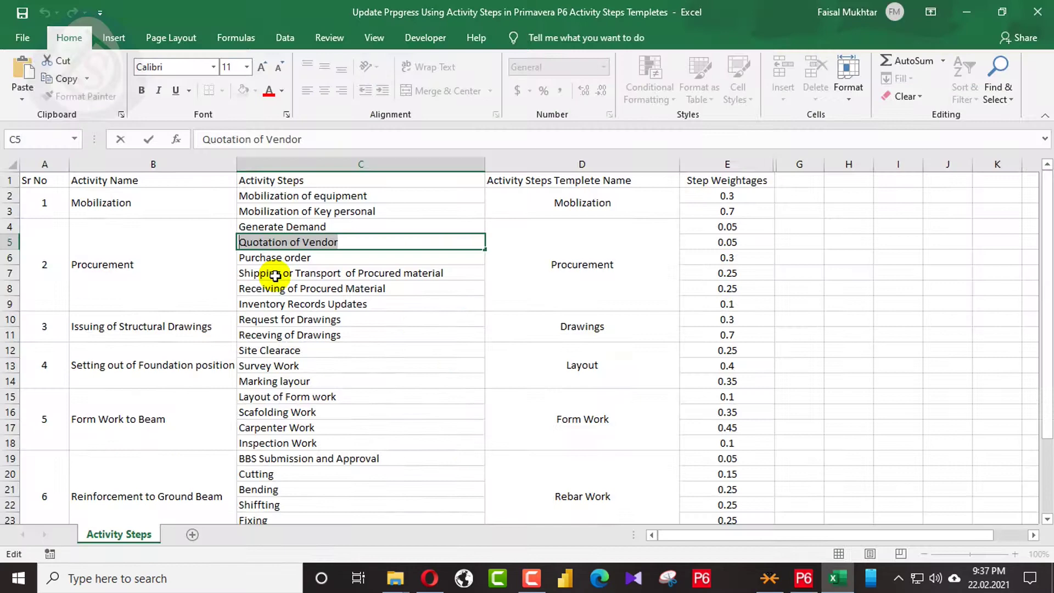
pyautogui.doubleClick(321, 257)
pyautogui.moveTo(322, 257); pyautogui.dragTo(181, 257)
pyautogui.hotkey('ctrl', 'c')
pyautogui.hotkey('alt', 'Tab')
pyautogui.click(122, 448)
pyautogui.hotkey('ctrl', 'v')
# Step: Name activity 6's fourth step "Shipping or Transport of Procured material", copying the text from the Excel step list
pyautogui.hotkey('alt', 'Tab')
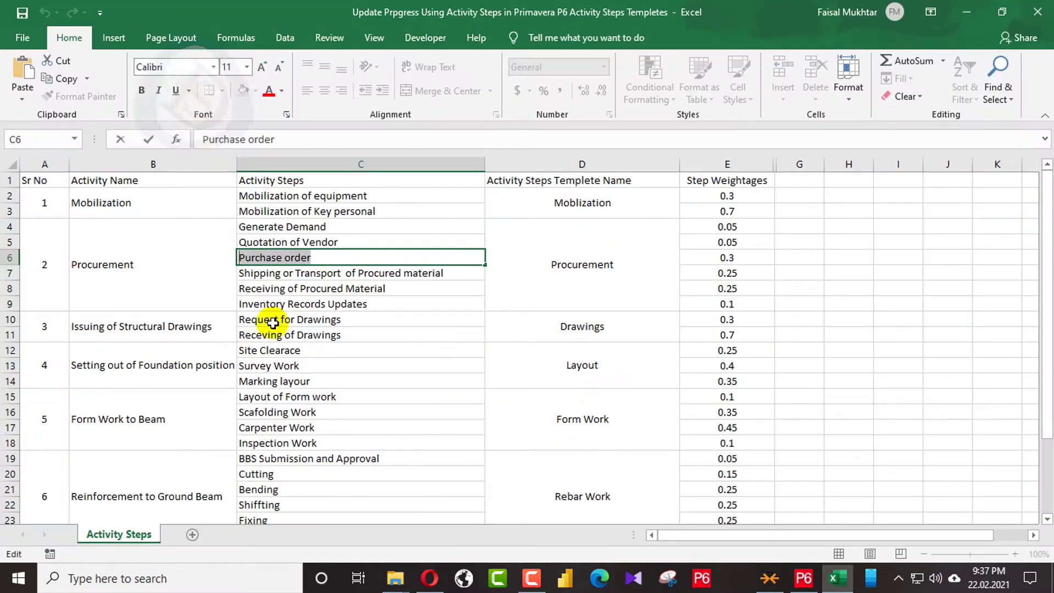
pyautogui.doubleClick(339, 274)
pyautogui.moveTo(477, 276); pyautogui.dragTo(231, 275)
pyautogui.hotkey('ctrl', 'c')
pyautogui.hotkey('alt', 'Tab')
pyautogui.click(115, 463)
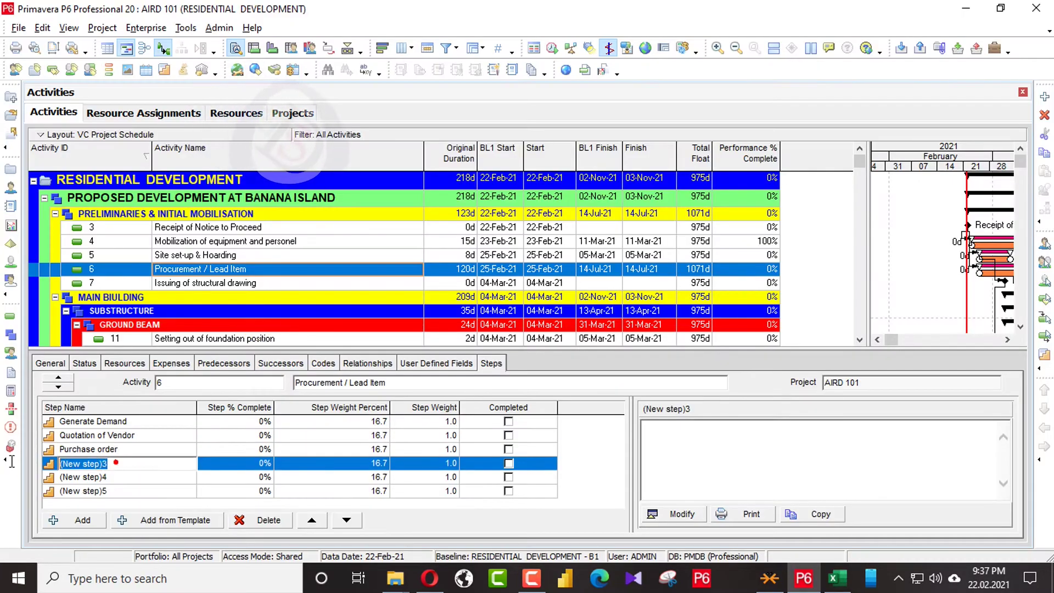
pyautogui.hotkey('ctrl', 'v')
pyautogui.click(272, 437)
# Step: Copy "Receiving of Procured Material" from the Excel step list as the name of activity 6's fifth step
pyautogui.hotkey('alt', 'Tab')
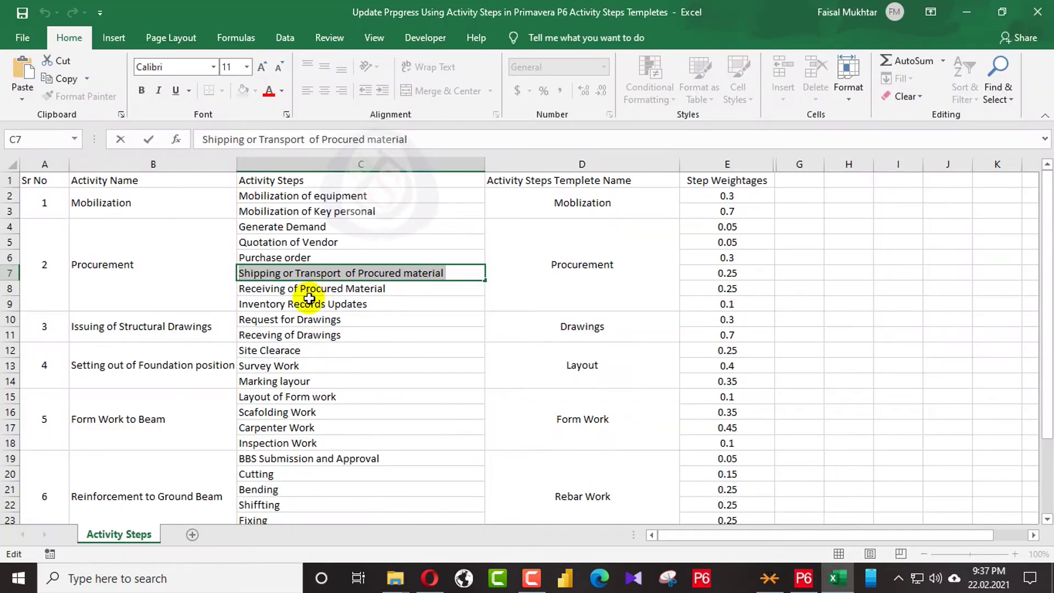
pyautogui.doubleClick(317, 288)
pyautogui.moveTo(417, 289); pyautogui.dragTo(139, 295)
pyautogui.hotkey('ctrl', 'c')
pyautogui.hotkey('alt', 'Tab')
pyautogui.click(124, 478)
pyautogui.moveTo(124, 480); pyautogui.dragTo(28, 482)
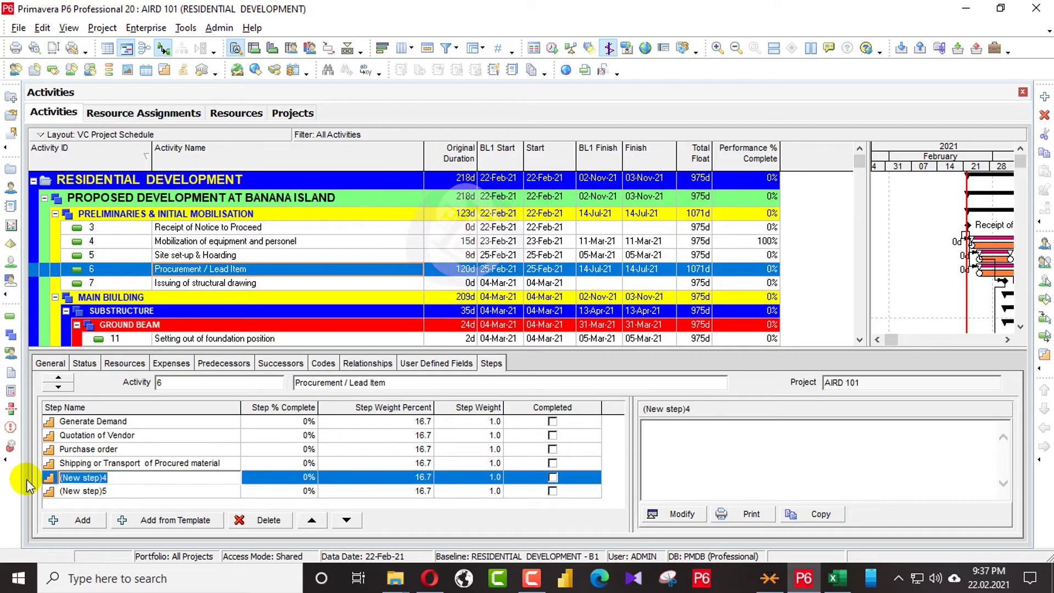
# Step: Name activity 6's sixth step "Inventory Records Updates", copying the text from the Excel step list
pyautogui.hotkey('alt', 'Tab')
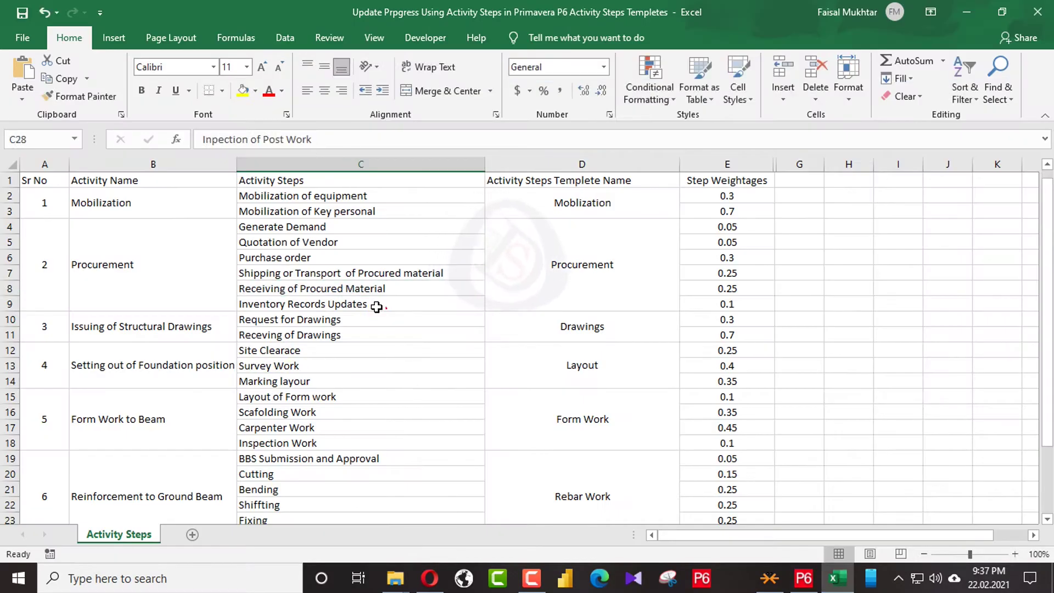
pyautogui.click(378, 302)
pyautogui.hotkey('alt', 'Tab')
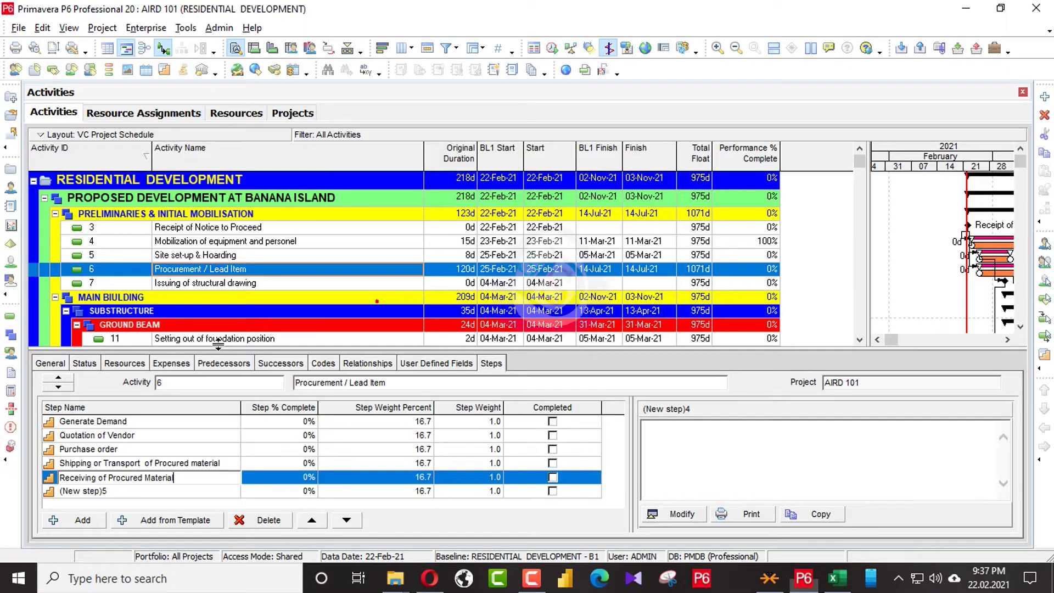
pyautogui.click(130, 492)
pyautogui.click(129, 491)
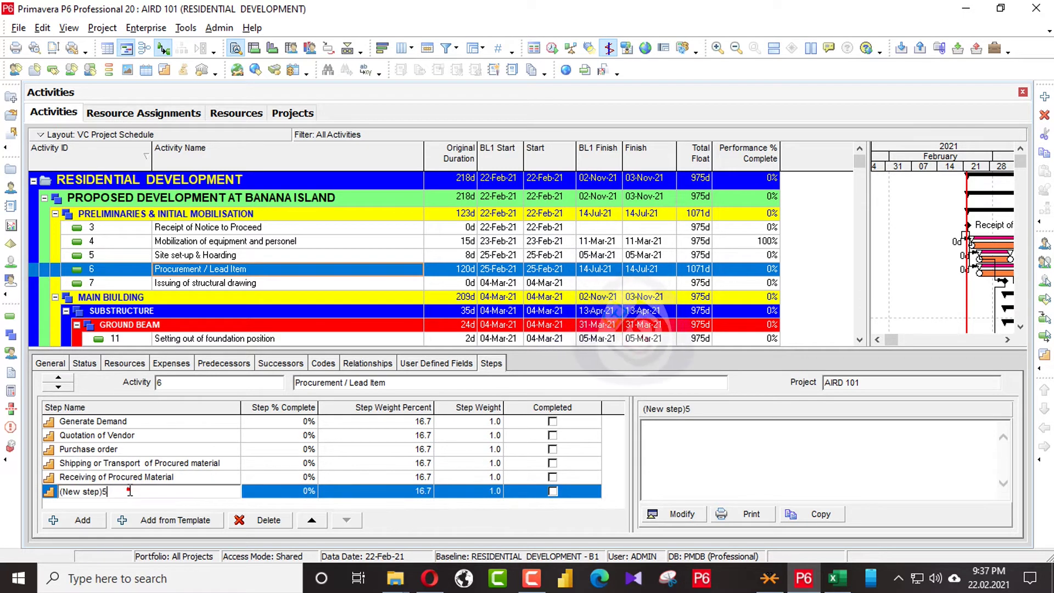
pyautogui.moveTo(125, 490); pyautogui.dragTo(32, 491)
pyautogui.hotkey('ctrl', 'v')
pyautogui.click(379, 449)
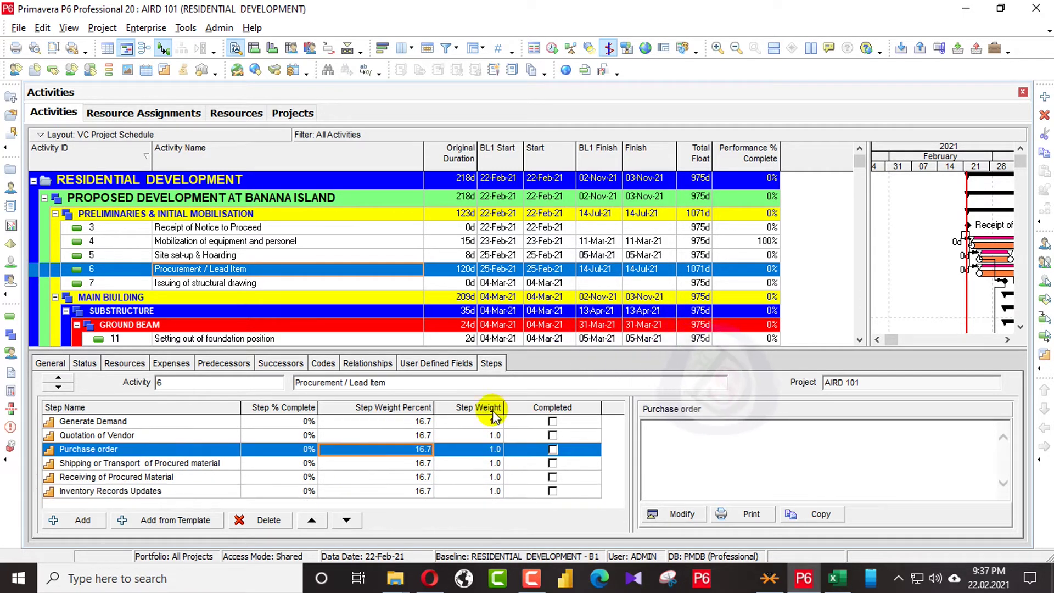
# Step: Look up the procurement weightages in Excel and enter 0.05 as the step weight of Generate Demand
pyautogui.hotkey('alt', 'Tab')
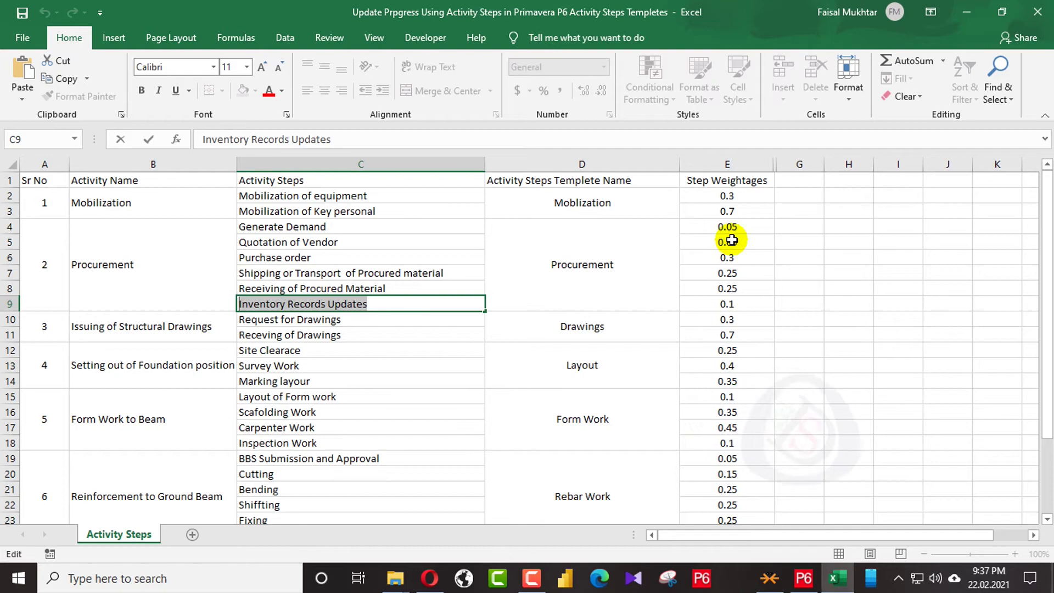
pyautogui.moveTo(728, 227); pyautogui.dragTo(733, 308)
pyautogui.hotkey('alt', 'Tab')
pyautogui.click(493, 422)
pyautogui.write('0.05')
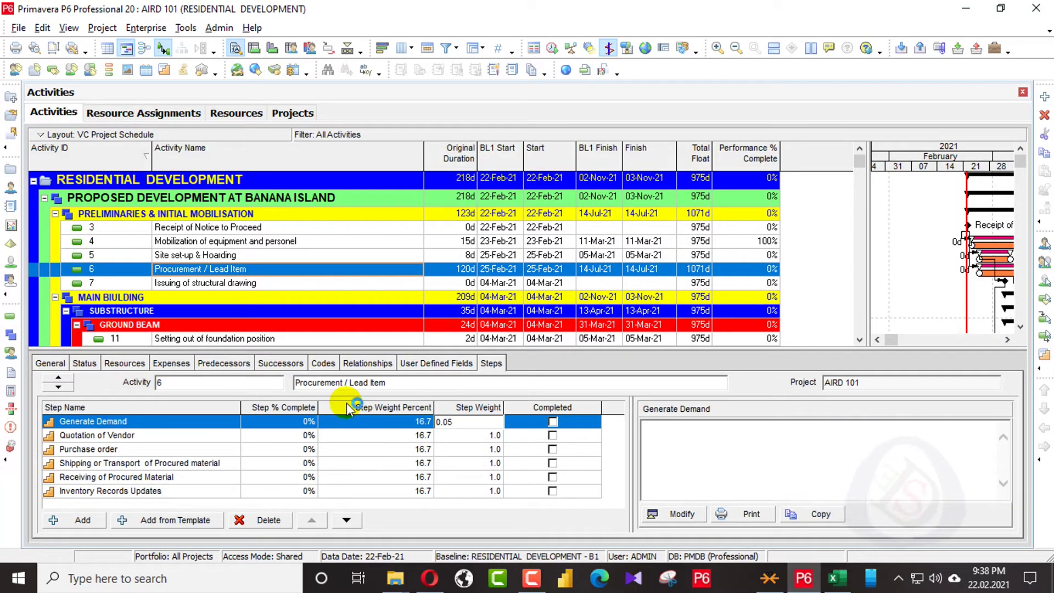
pyautogui.press('Down')
# Step: Set the step weights to 0.0 for Quotation of Vendor and 0.3 for Purchase order, checking the weightages in Excel
pyautogui.hotkey('alt', 'Tab')
pyautogui.hotkey('alt', 'Tab')
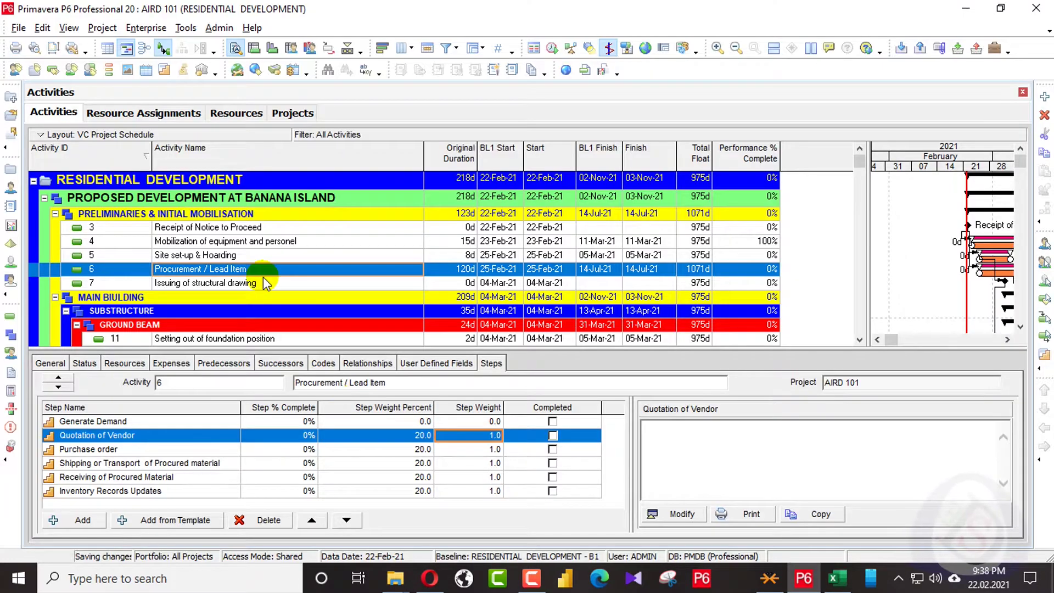
pyautogui.write('0.0')
pyautogui.hotkey('alt', 'Tab')
pyautogui.hotkey('alt', 'Tab')
pyautogui.press('Return')
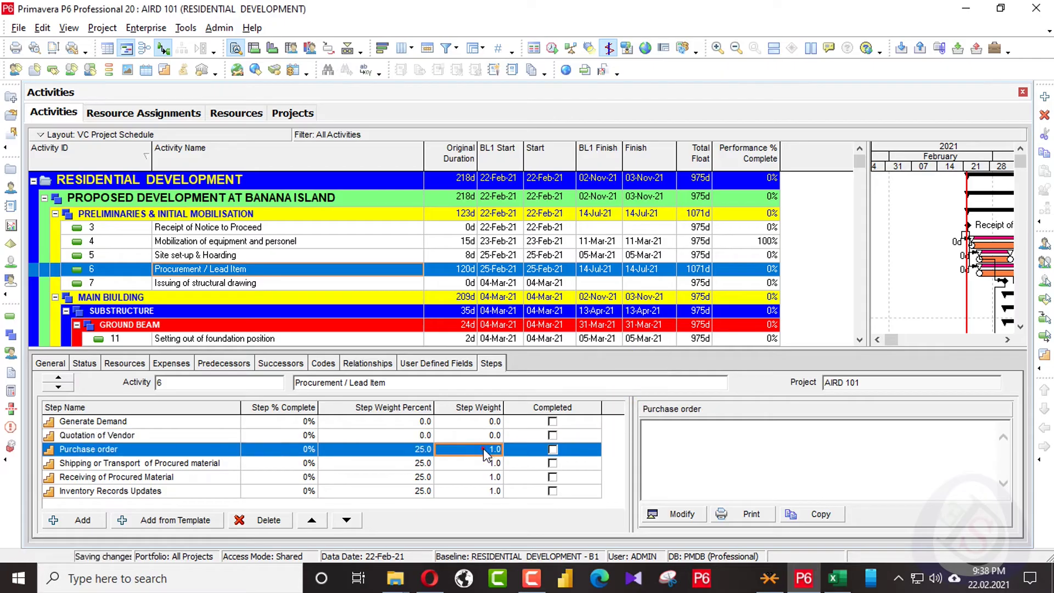
pyautogui.click(484, 464)
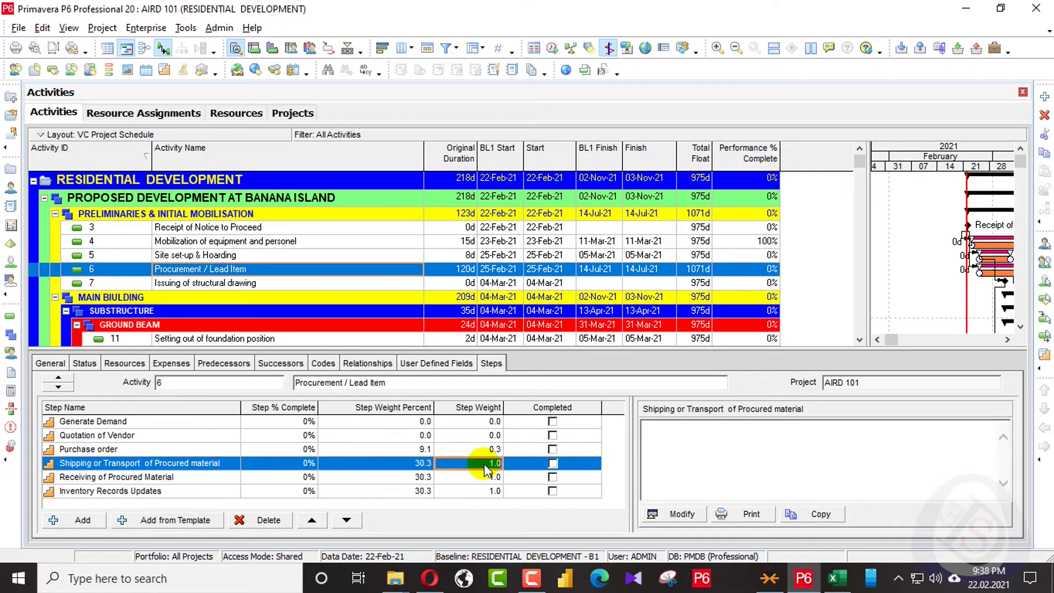
# Step: Set the step weights of Shipping or Transport of Procured material and Receiving of Procured Material to 0.25, checking the Excel weightages
pyautogui.hotkey('alt', 'Tab')
pyautogui.hotkey('alt', 'Tab')
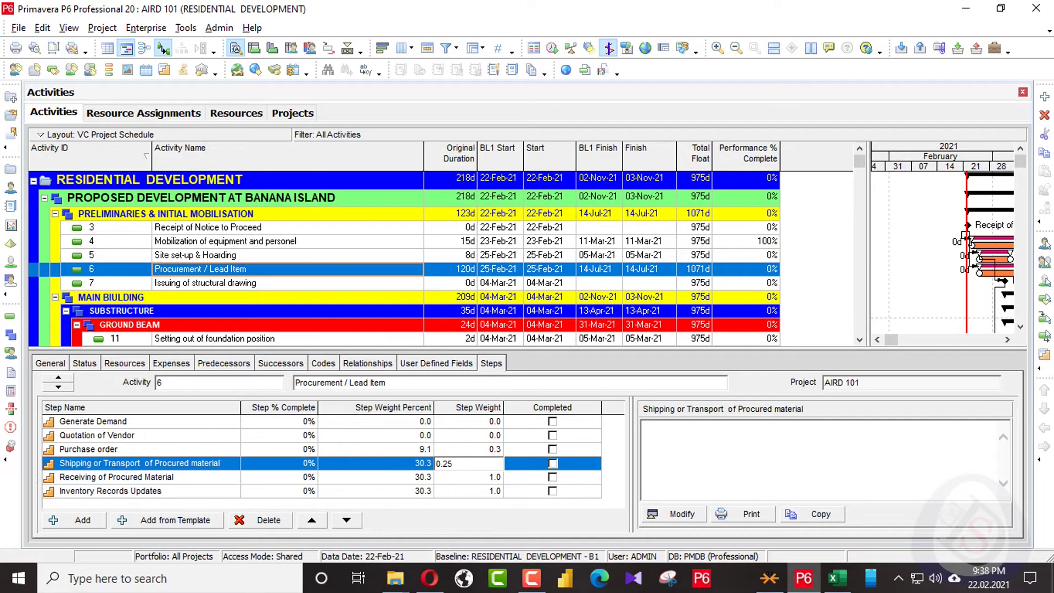
pyautogui.write('0.25')
pyautogui.click(491, 478)
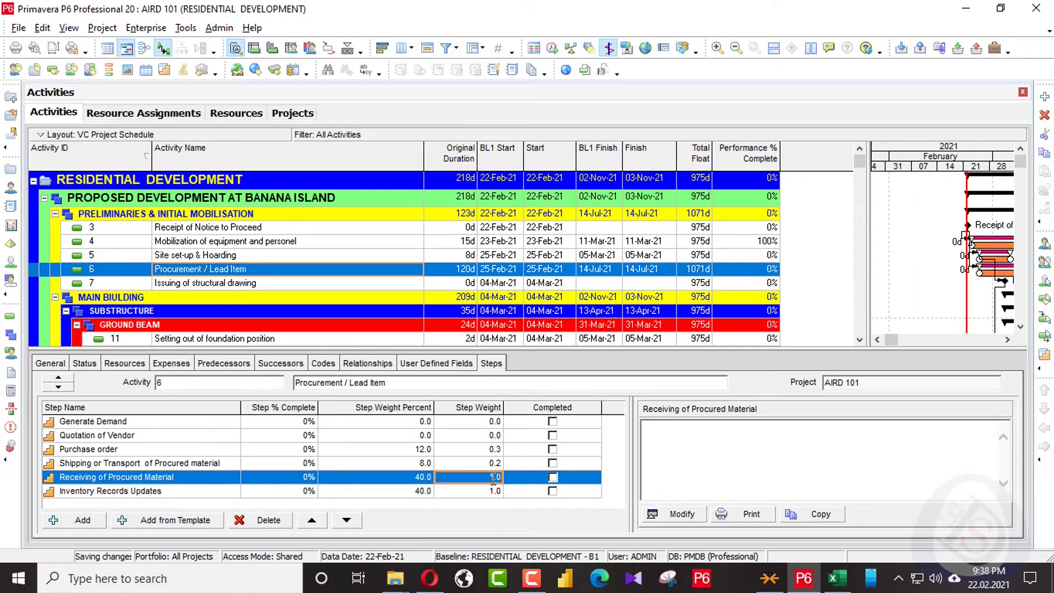
pyautogui.hotkey('alt', 'Tab')
# Step: Check the last procurement weightage in Excel and set the step weight of Inventory Records Updates to 0.1
pyautogui.hotkey('alt', 'Tab')
pyautogui.write('0.25')
pyautogui.press('Return')
pyautogui.hotkey('alt', 'Tab')
pyautogui.hotkey('alt', 'Tab')
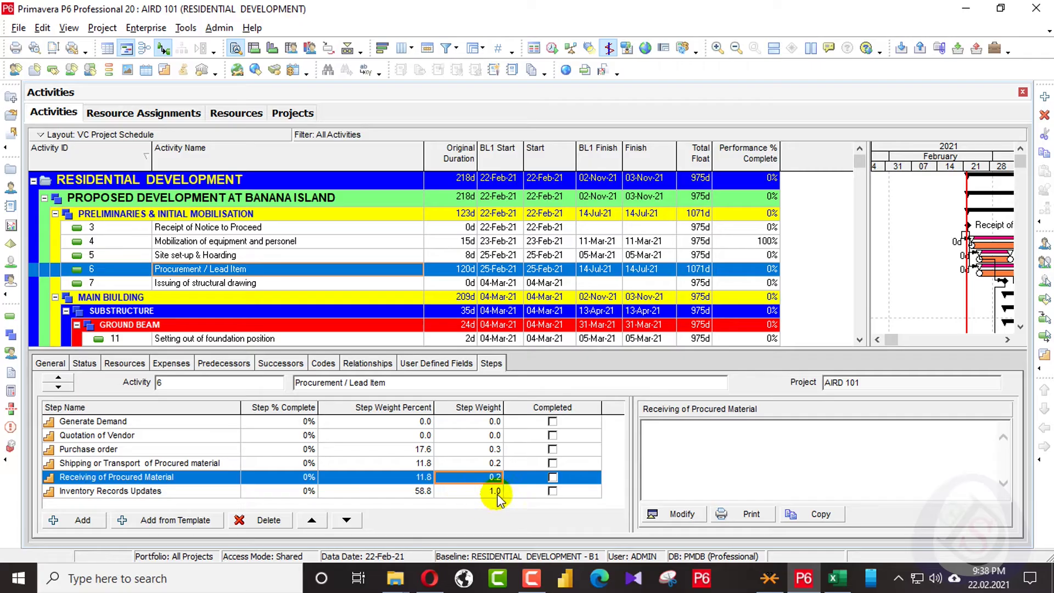
pyautogui.click(497, 492)
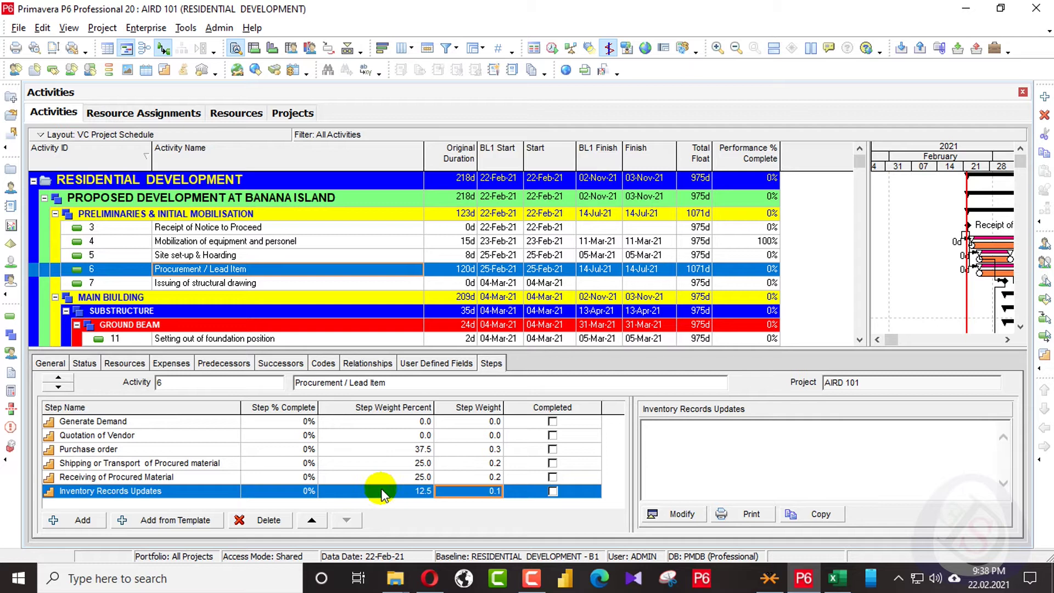
# Step: Set the step weights of Generate Demand and Quotation of Vendor to 0.1, and enter 0.2 for Receiving of Procured Material
pyautogui.click(480, 422)
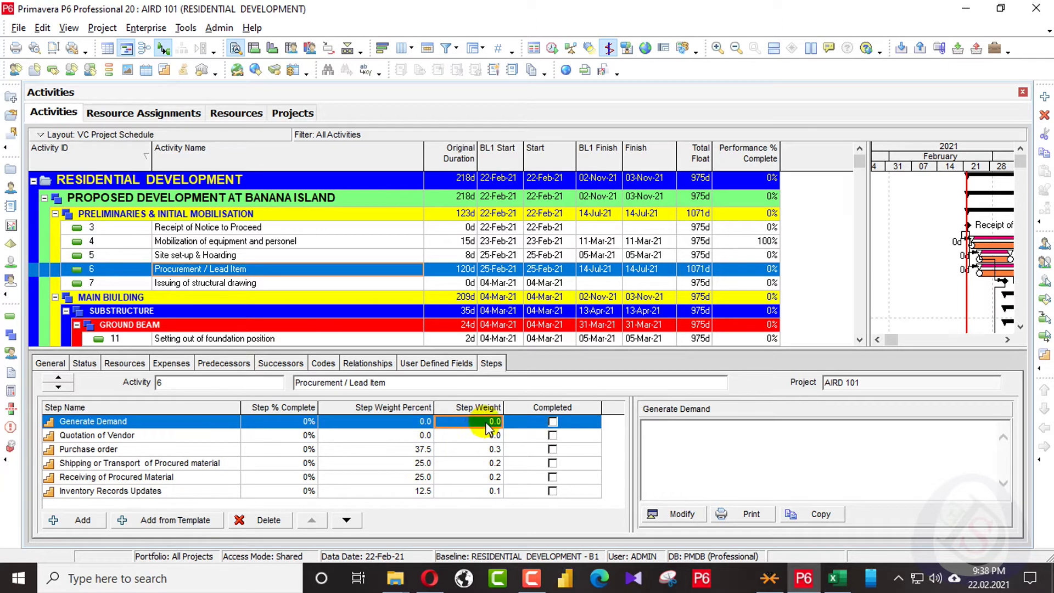
pyautogui.write('0.1')
pyautogui.press('Return')
pyautogui.write('0.1')
pyautogui.press('Return')
pyautogui.click(491, 467)
pyautogui.click(465, 477)
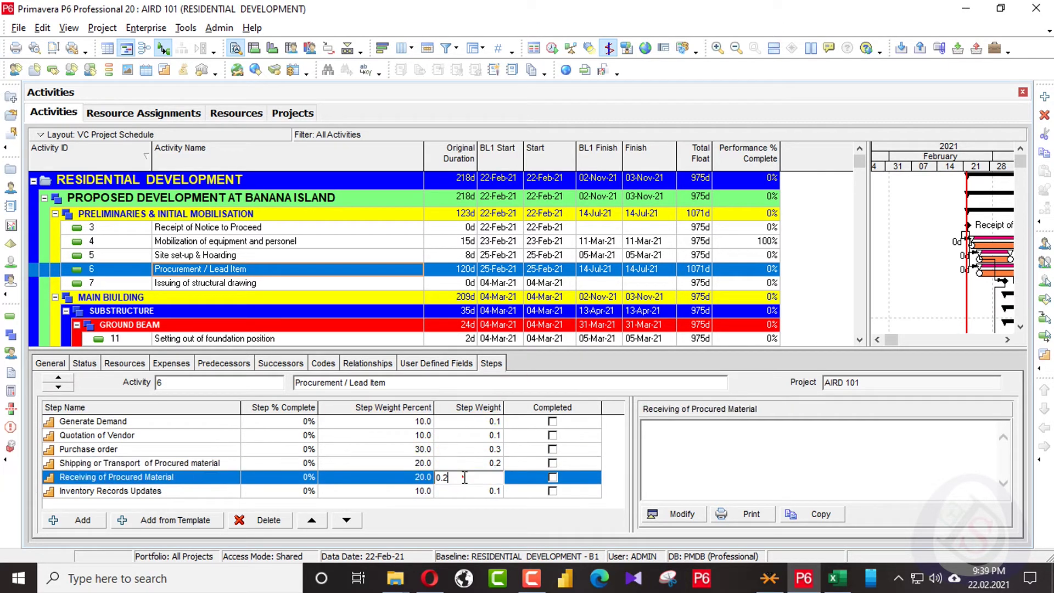
pyautogui.press('Return')
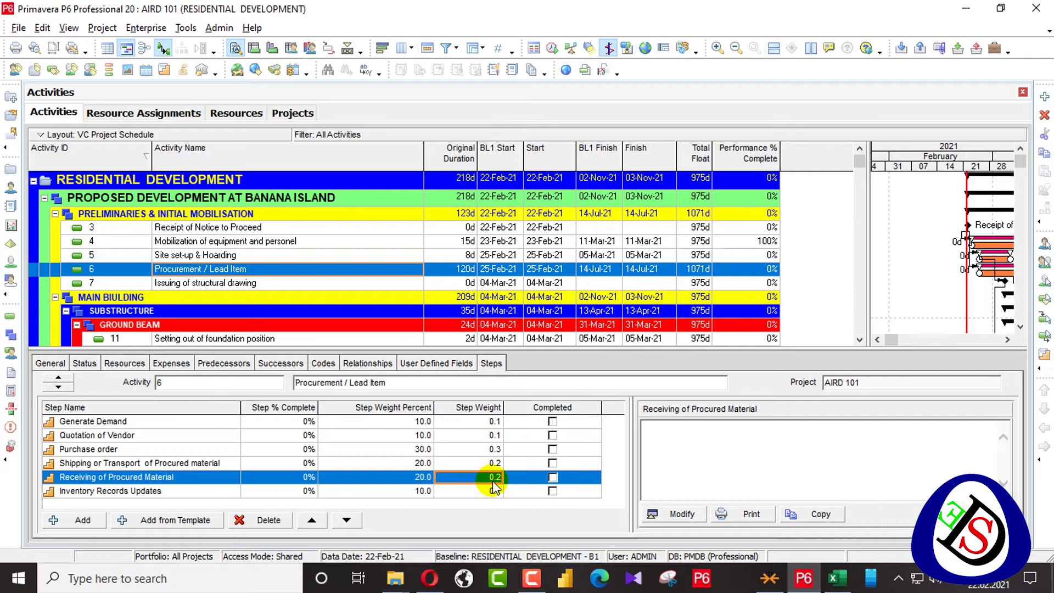
# Step: Mark Generate Demand, Quotation of Vendor and Shipping or Transport of Procured material as completed in activity 6
pyautogui.click(553, 422)
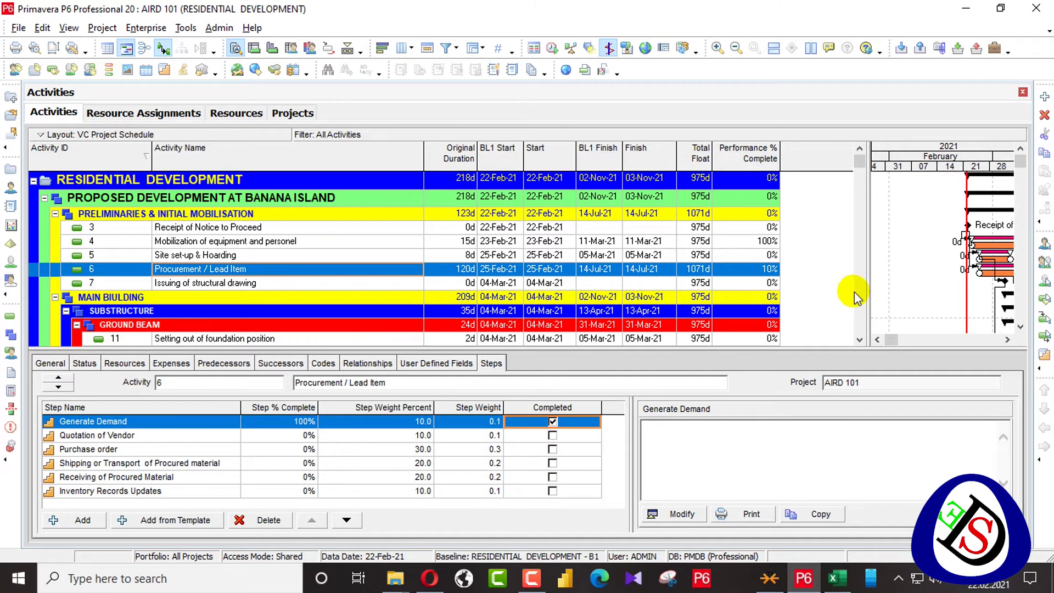
# Step: Create a step template named "Procurement" from all six steps of activity 6, copying the name from Excel
pyautogui.keyDown('shift'); pyautogui.click(82, 492); pyautogui.keyUp('shift')
pyautogui.rightClick(81, 493)
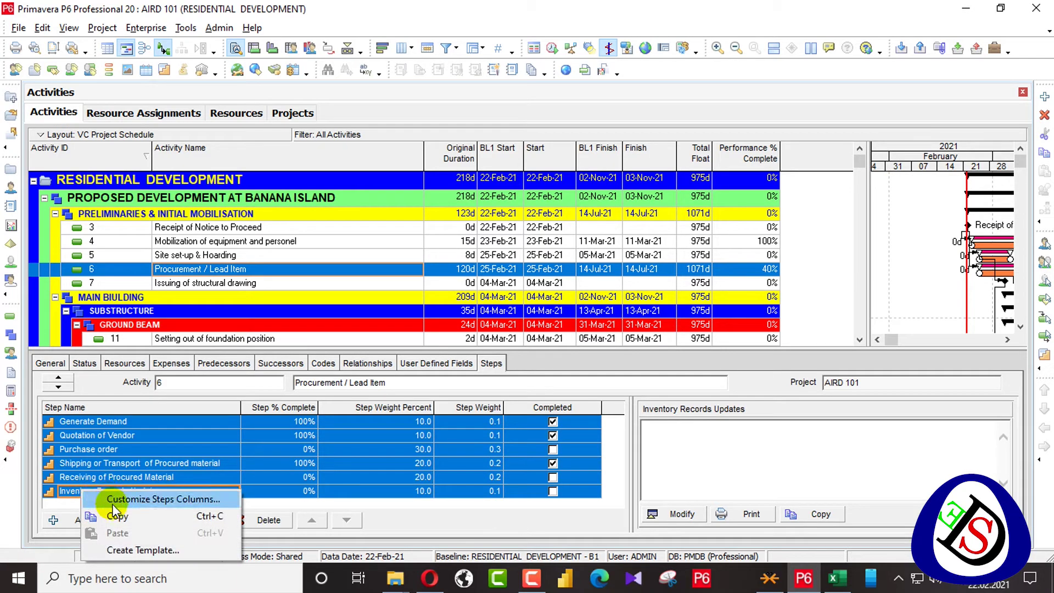
pyautogui.click(122, 550)
pyautogui.hotkey('alt', 'Tab')
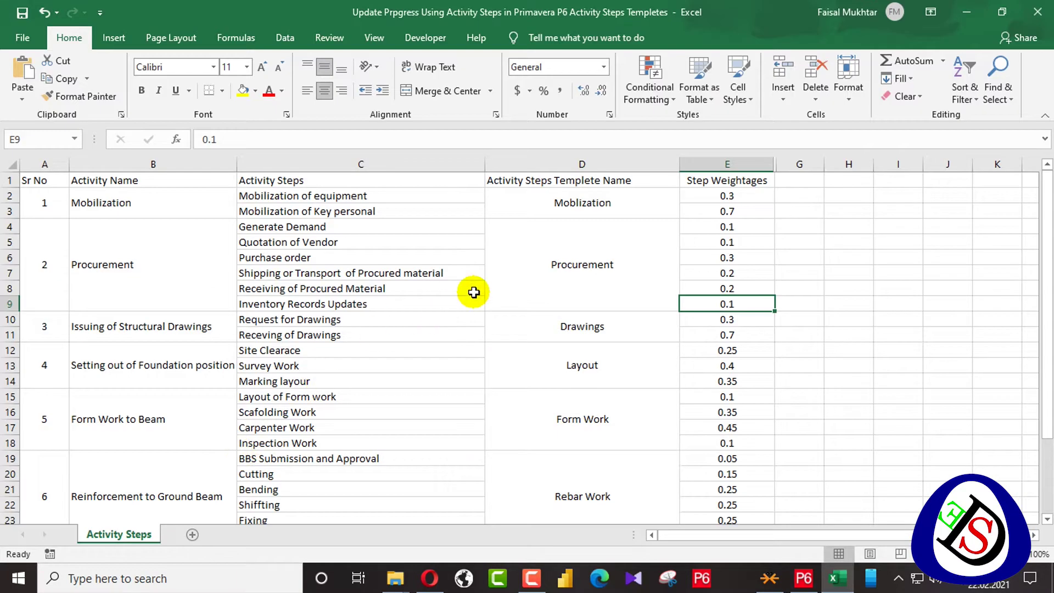
pyautogui.click(592, 261)
pyautogui.doubleClick(592, 261)
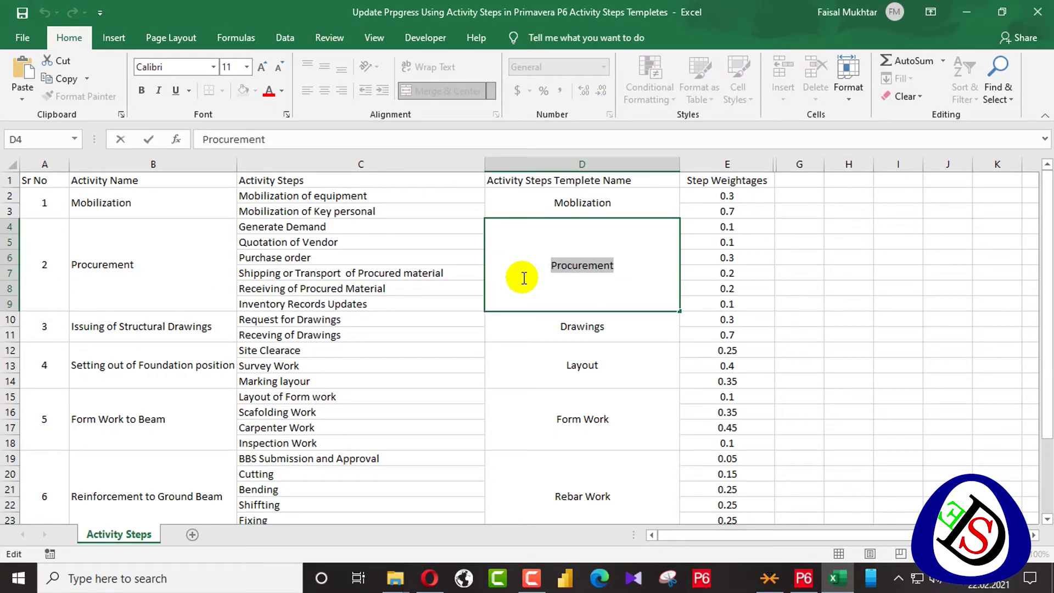
pyautogui.hotkey('alt', 'Tab')
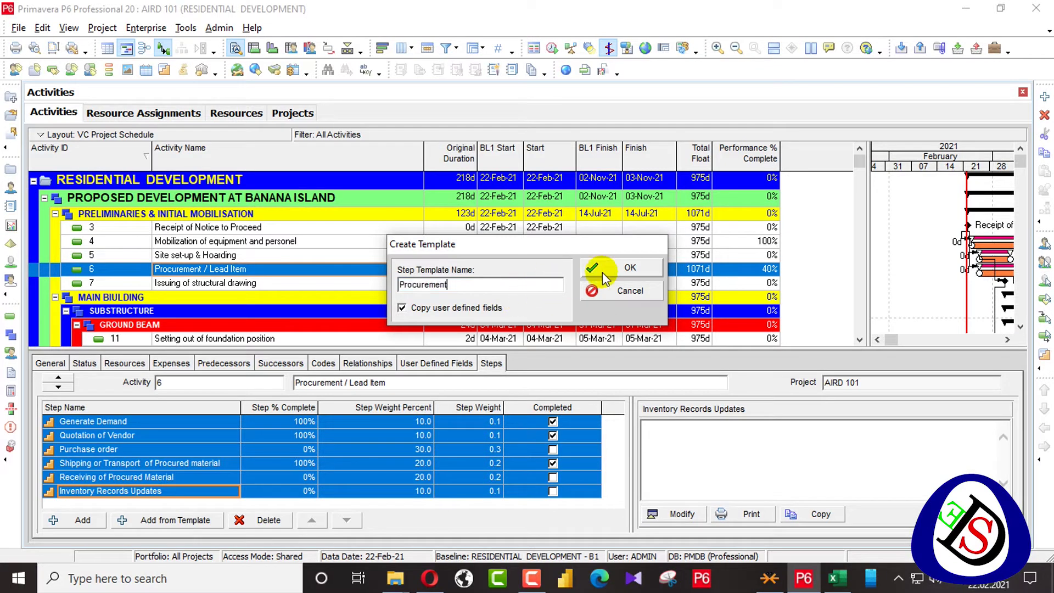
pyautogui.click(621, 269)
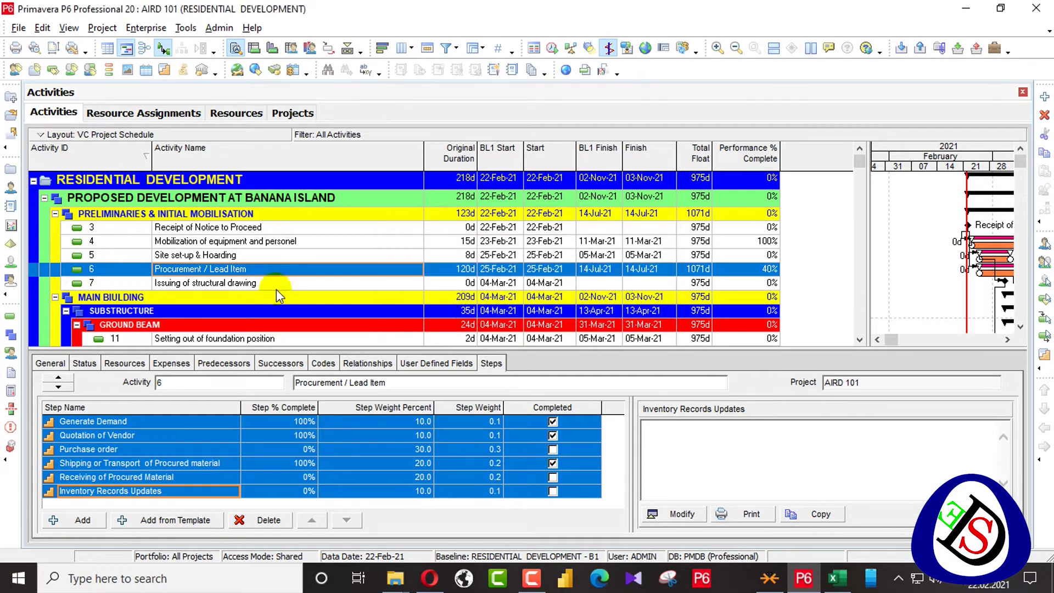
# Step: Look up the step names for activity 7, Issuing of structural drawing, in the Excel step list
pyautogui.click(246, 284)
pyautogui.hotkey('alt', 'Tab')
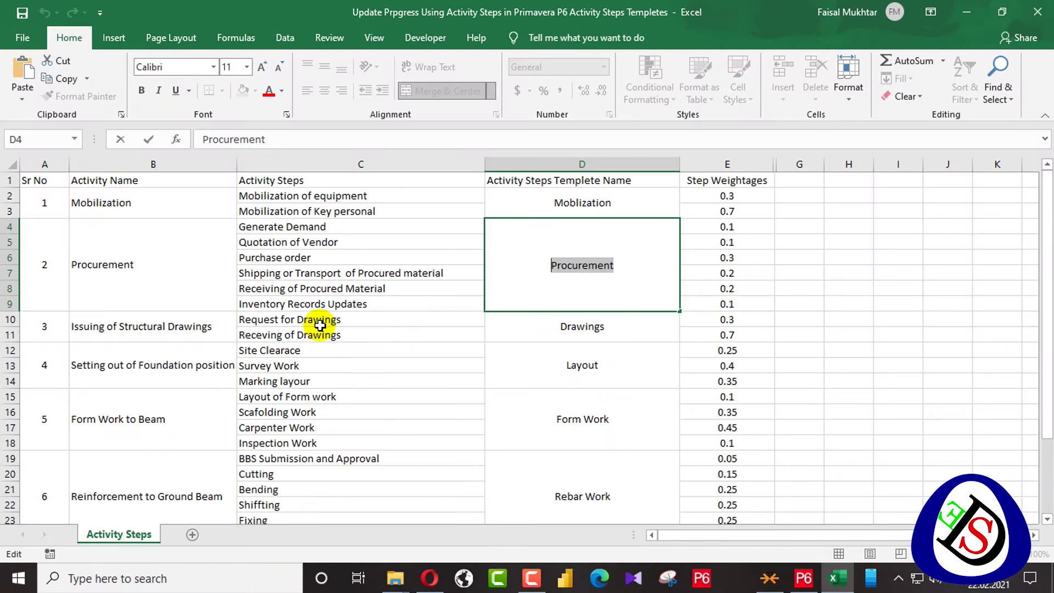
pyautogui.click(320, 326)
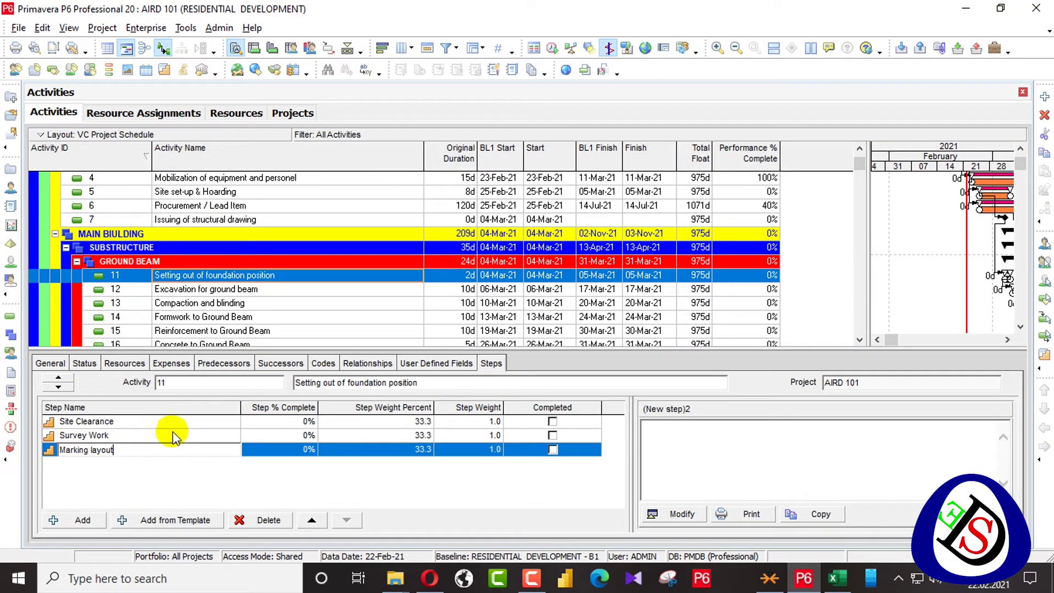
# Step: Look up the weightages for the steps of activity 11, Setting out of foundation position, in Excel
pyautogui.click(175, 436)
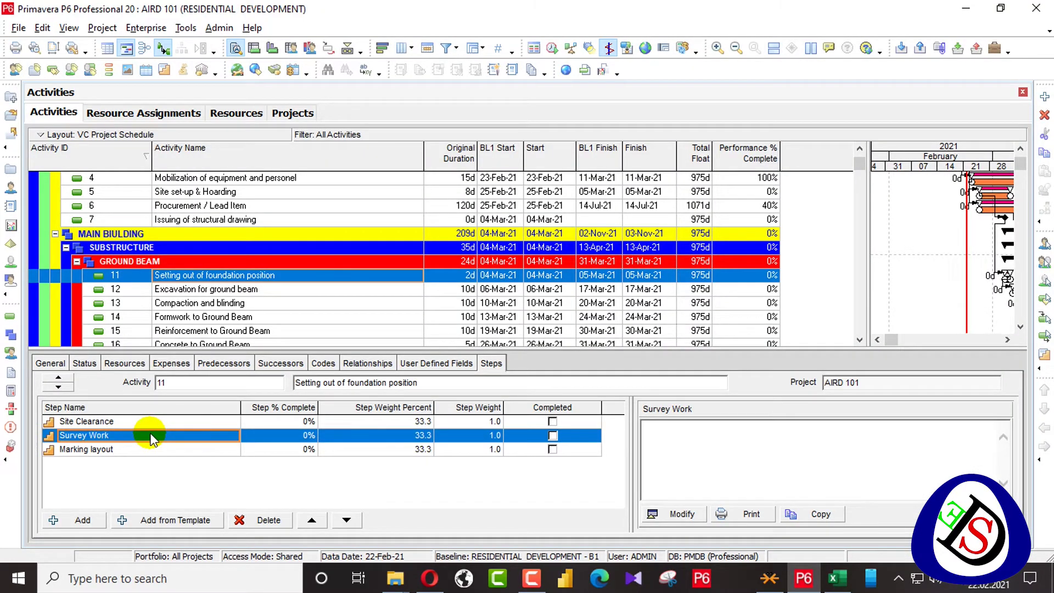
pyautogui.hotkey('alt', 'Tab')
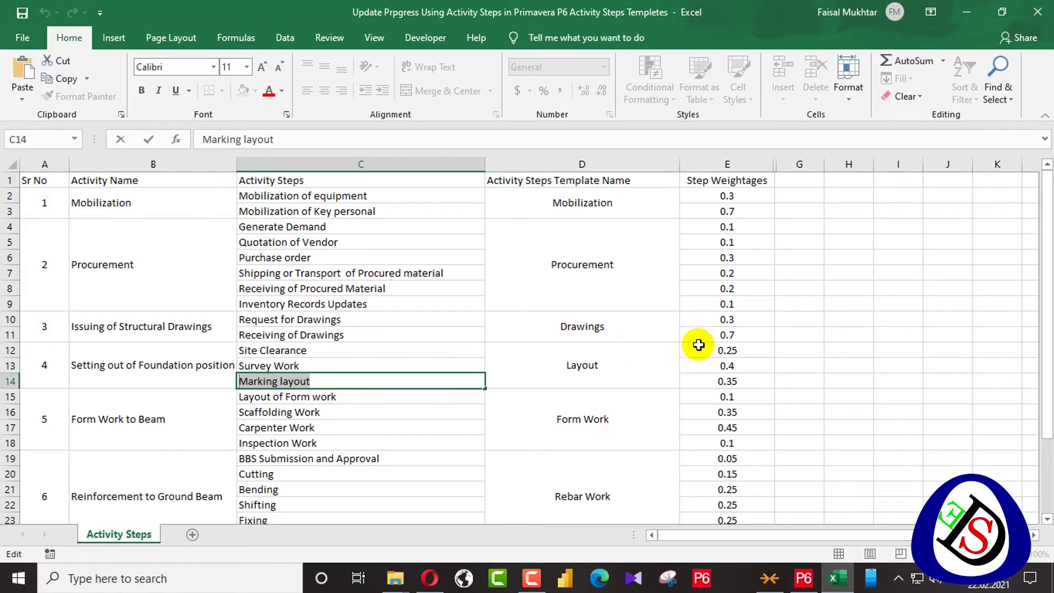
pyautogui.hotkey('alt', 'Tab')
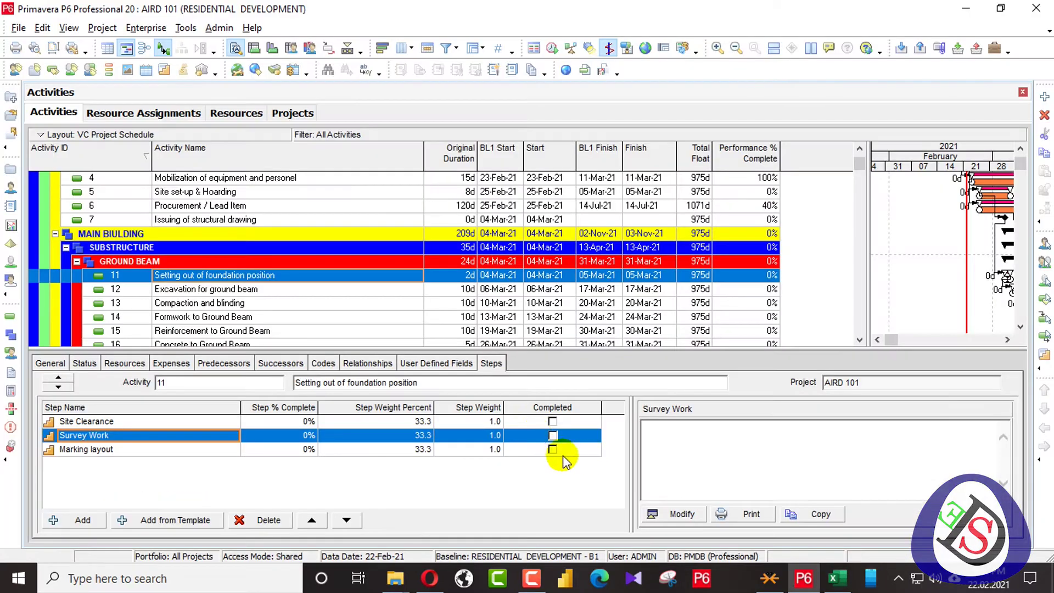
pyautogui.click(495, 422)
# Step: Name activity 14's second step "Scaffolding Work", copying the text from the Excel step list
pyautogui.hotkey('alt', 'Tab')
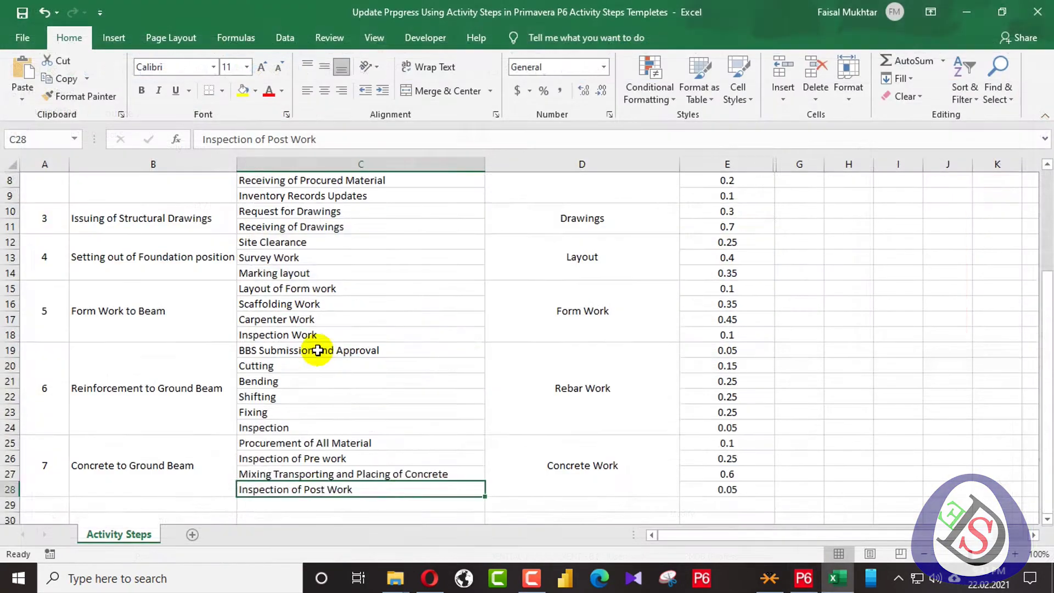
pyautogui.scroll(1, 318, 351)
pyautogui.doubleClick(301, 351)
pyautogui.moveTo(325, 351); pyautogui.dragTo(195, 347)
pyautogui.hotkey('alt', 'Tab')
pyautogui.click(95, 436)
pyautogui.write('Scaffolding Work')
# Step: Copy "Carpenter Work" from the Excel step list as the name of activity 14's third step
pyautogui.hotkey('alt', 'Tab')
pyautogui.doubleClick(302, 366)
pyautogui.moveTo(316, 366); pyautogui.dragTo(172, 371)
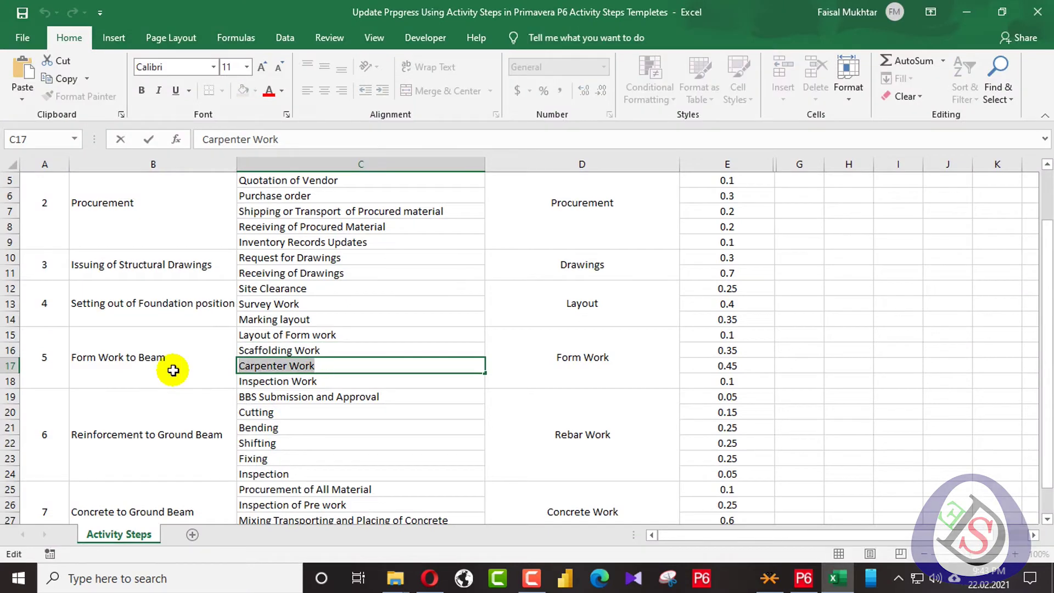
pyautogui.hotkey('alt', 'Tab')
pyautogui.click(115, 448)
# Step: Name activity 14's fourth step "Inspection Work", using the text from the Excel step list
pyautogui.hotkey('alt', 'Tab')
pyautogui.click(309, 383)
pyautogui.doubleClick(309, 384)
pyautogui.moveTo(316, 384); pyautogui.dragTo(188, 385)
pyautogui.hotkey('ctrl', 'c')
pyautogui.hotkey('alt', 'Tab')
pyautogui.click(101, 463)
pyautogui.hotkey('ctrl', 'v')
pyautogui.hotkey('alt', 'Tab')
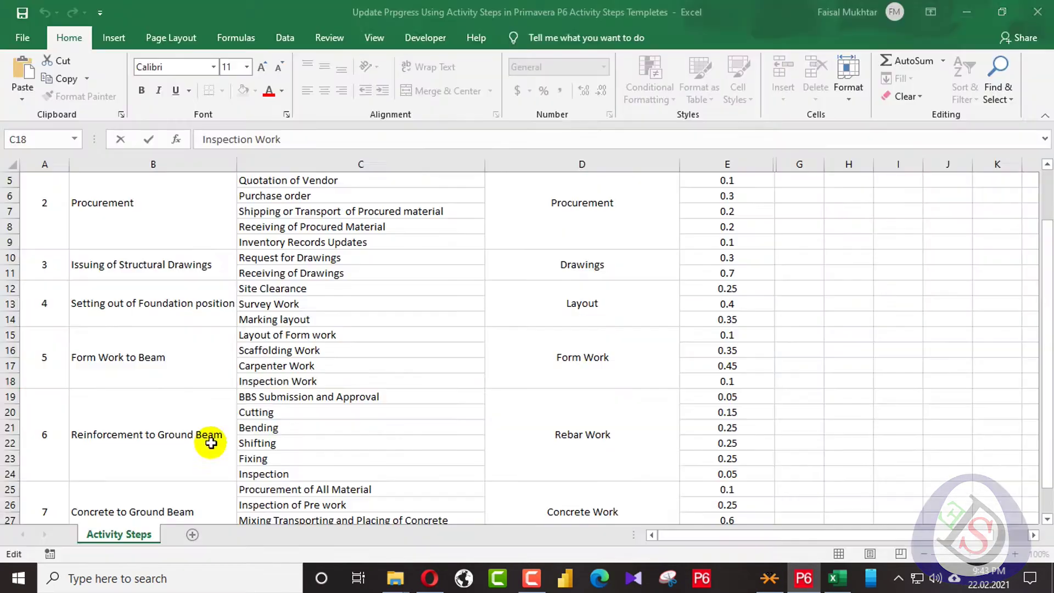
# Step: Check the Form Work weightages in Excel and set activity 14's step weights to 0.1, 0.3, 0.4 and 0.1
pyautogui.hotkey('alt', 'Tab')
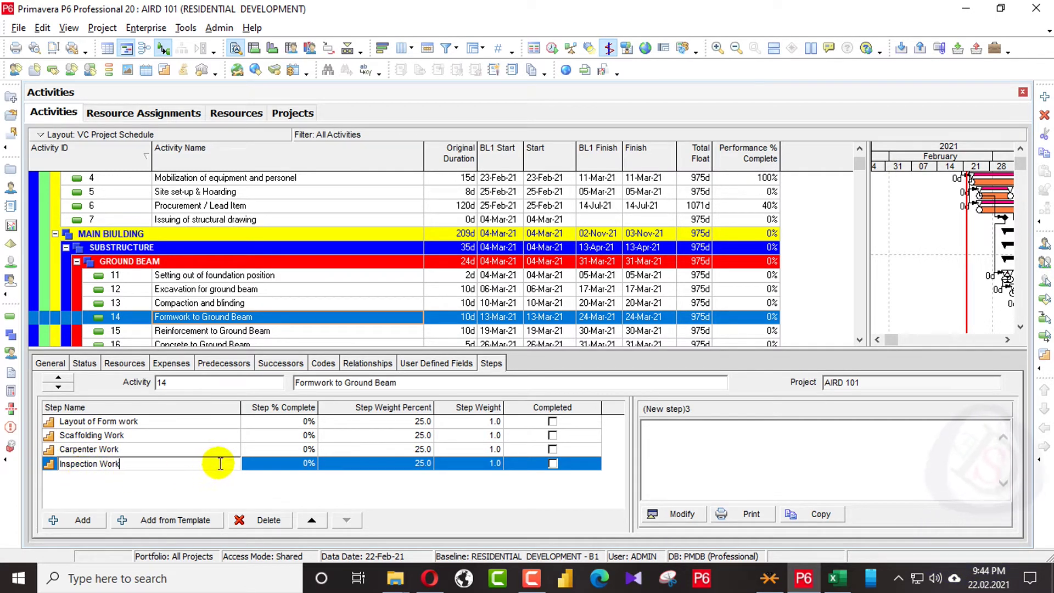
pyautogui.hotkey('alt', 'Tab')
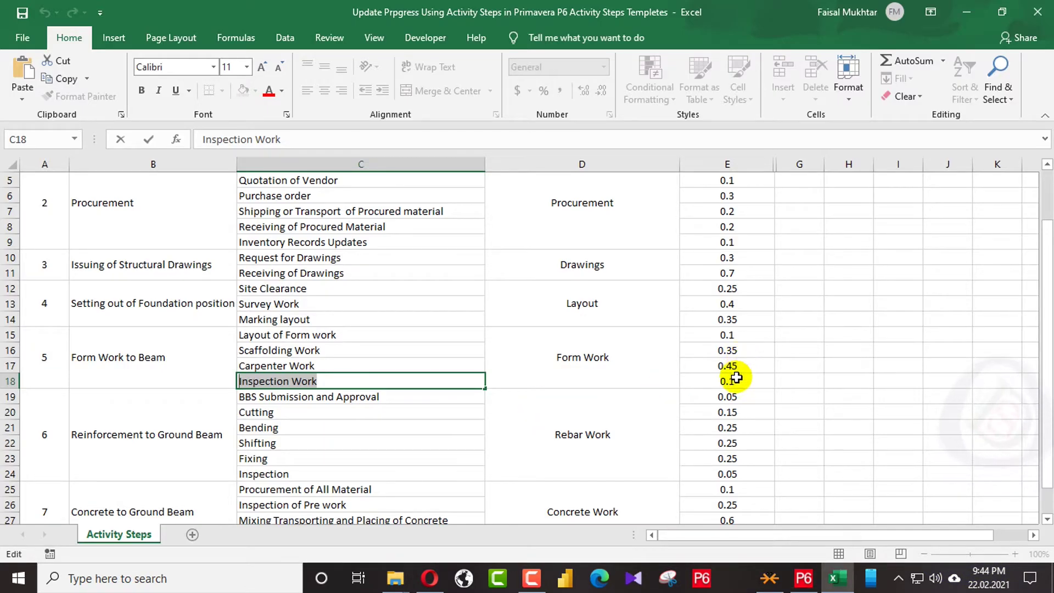
pyautogui.hotkey('alt', 'Tab')
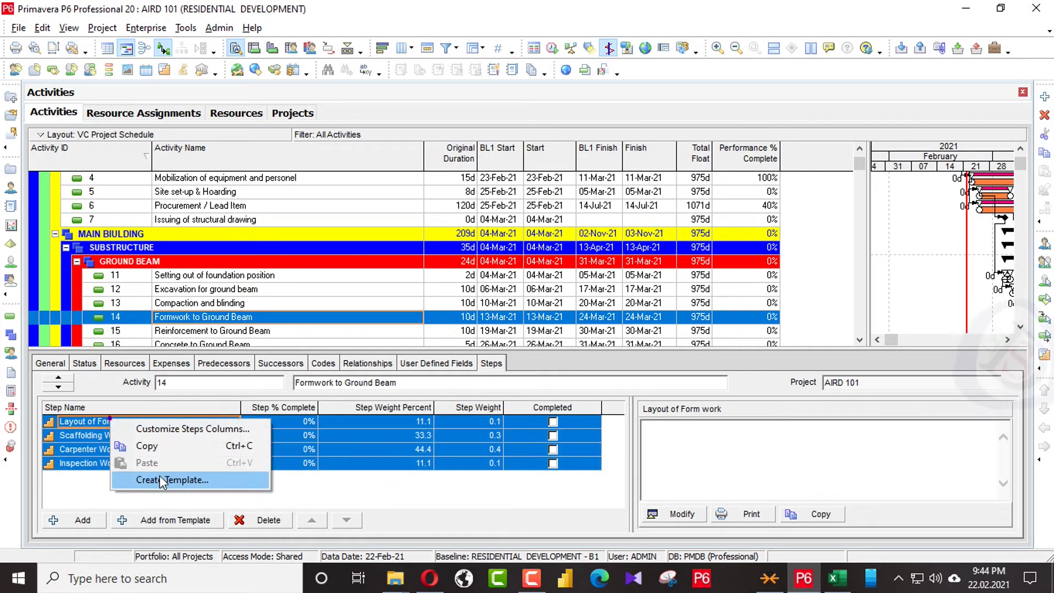
# Step: Create a step template named "Form Work" from activity 14's four steps, copying the name from Excel
pyautogui.click(160, 480)
pyautogui.hotkey('alt', 'Tab')
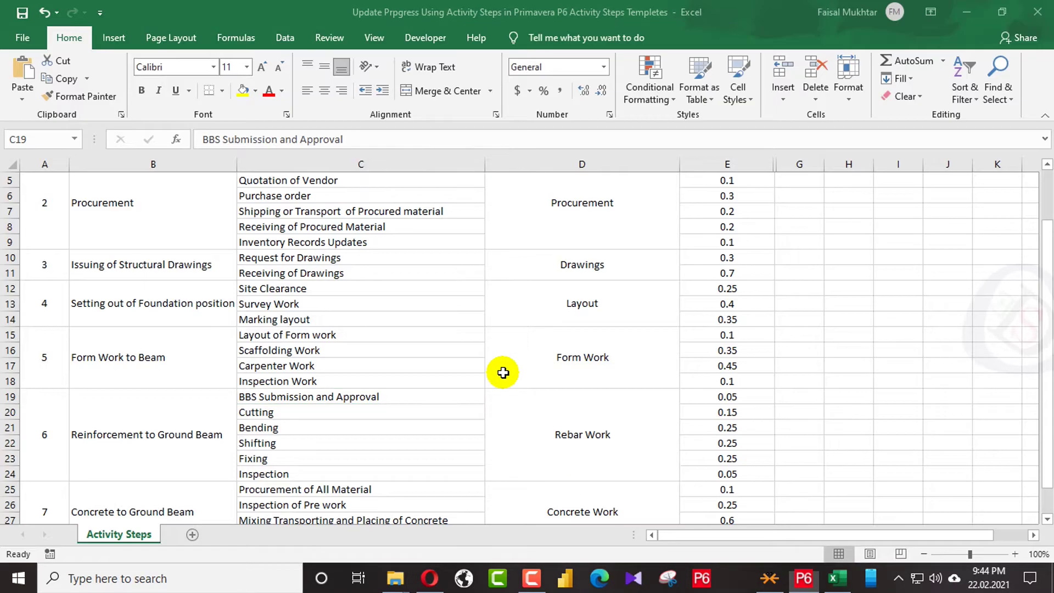
pyautogui.doubleClick(606, 360)
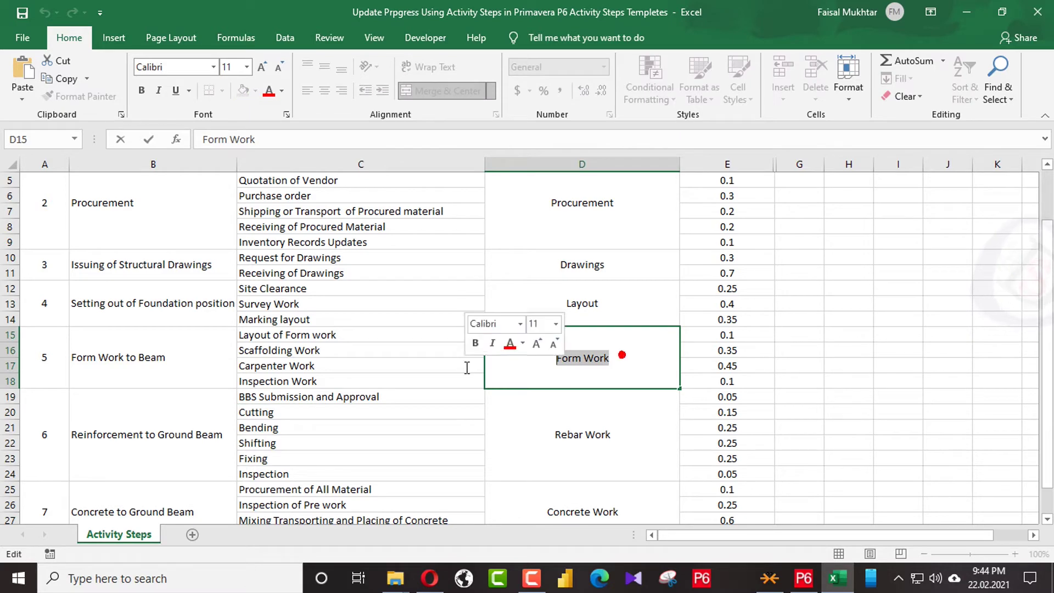
pyautogui.hotkey('ctrl', 'c')
pyautogui.hotkey('alt', 'Tab')
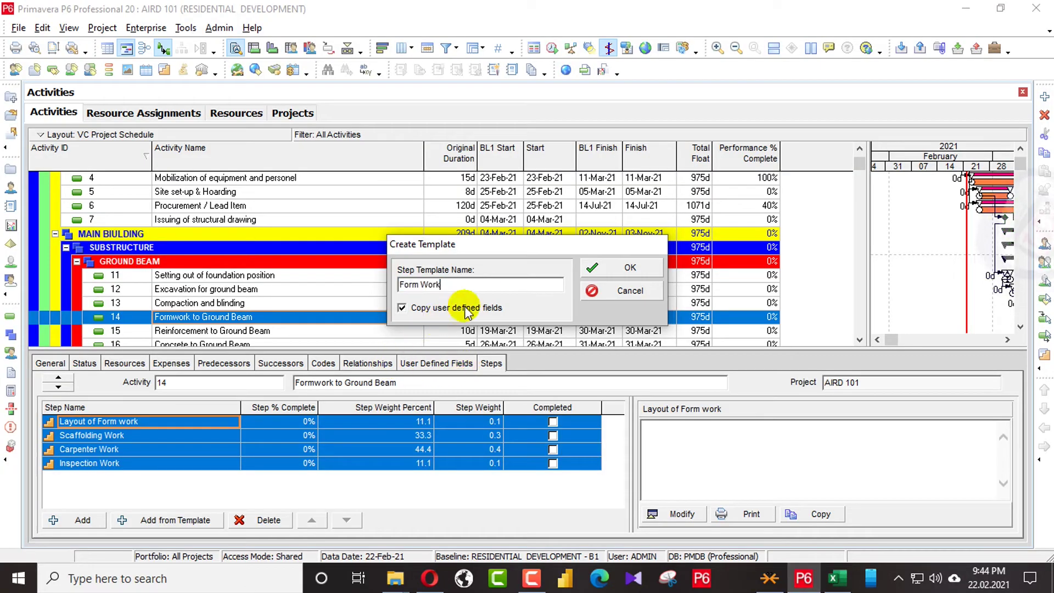
pyautogui.click(614, 272)
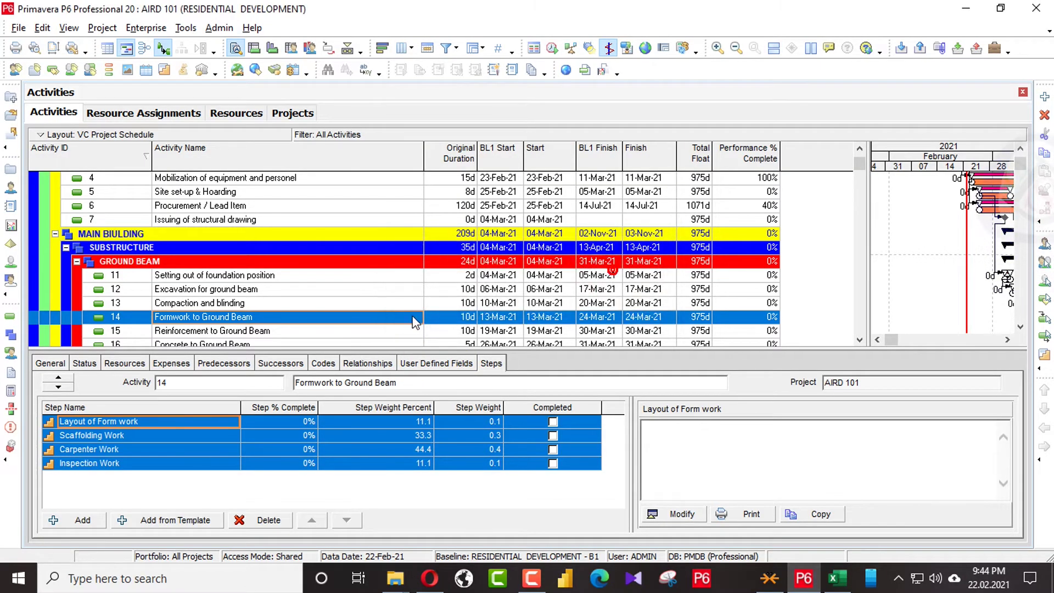
# Step: Add six new steps to activity 15, Reinforcement to Ground Beam
pyautogui.click(233, 332)
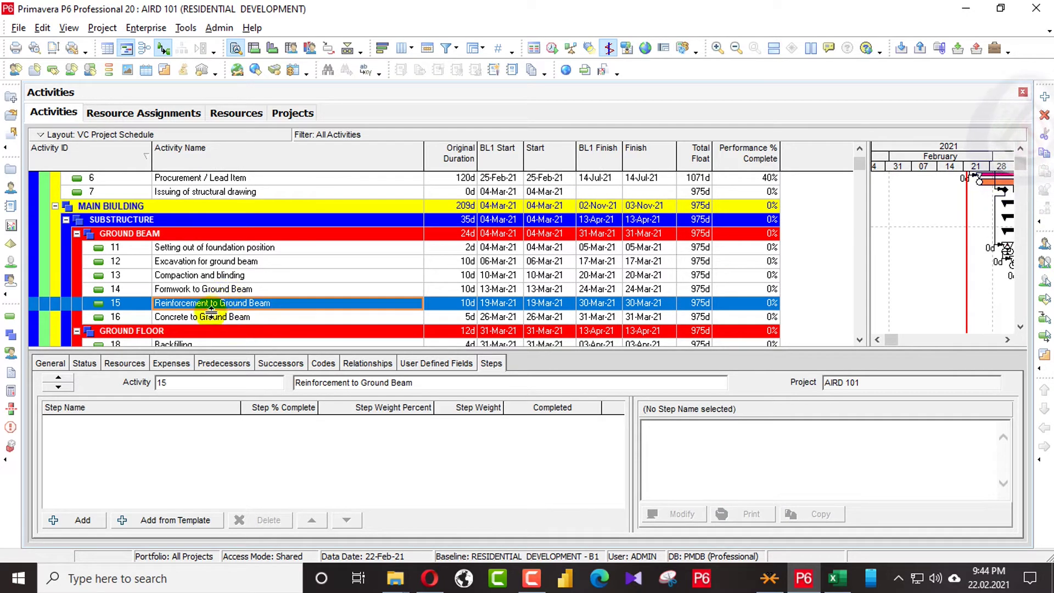
pyautogui.click(83, 520)
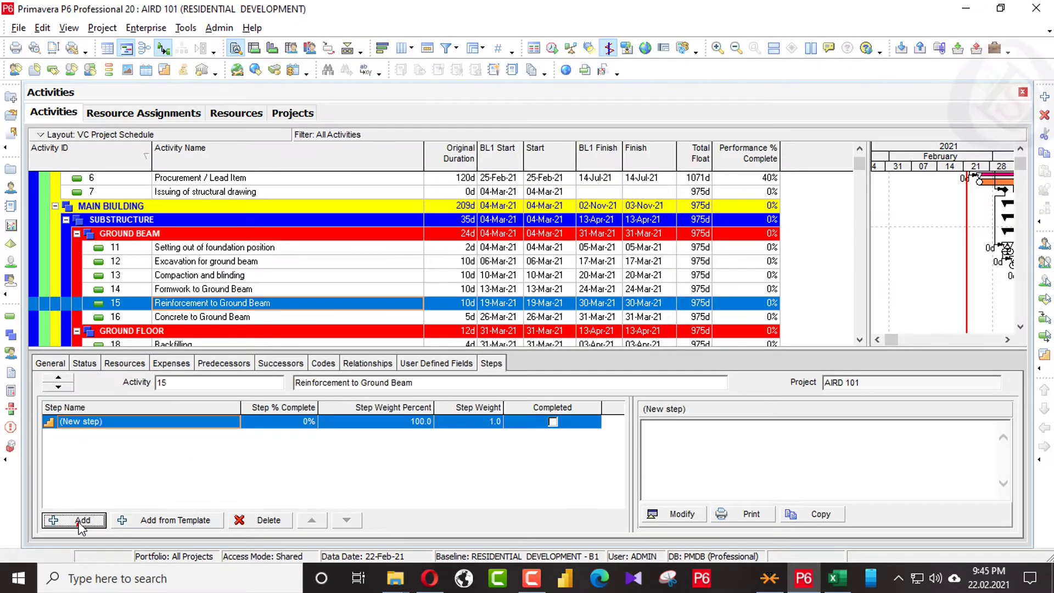
pyautogui.click(83, 520)
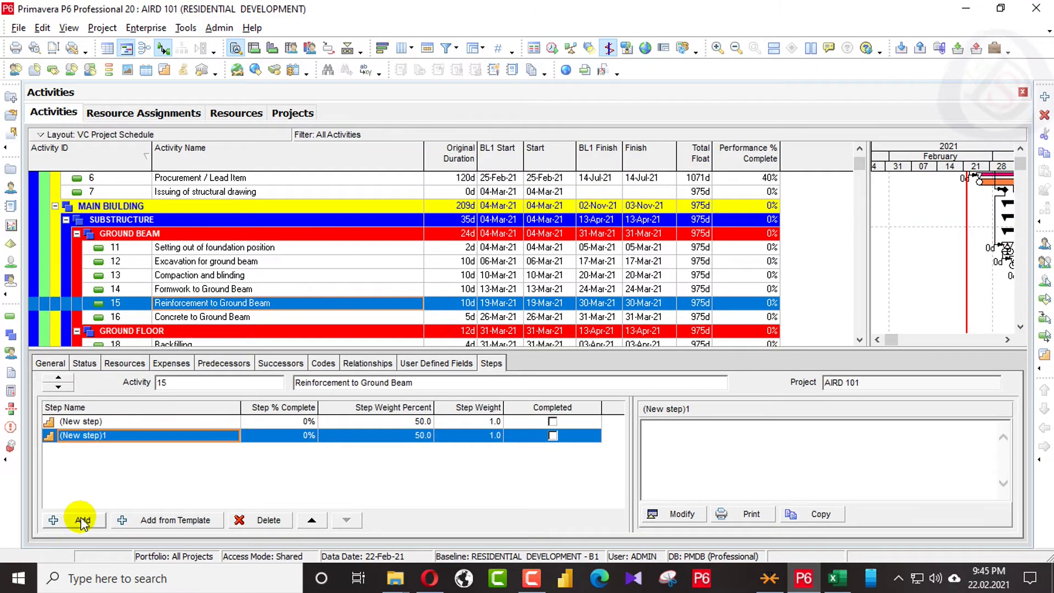
pyautogui.click(82, 520)
pyautogui.click(82, 520)
pyautogui.click(82, 520)
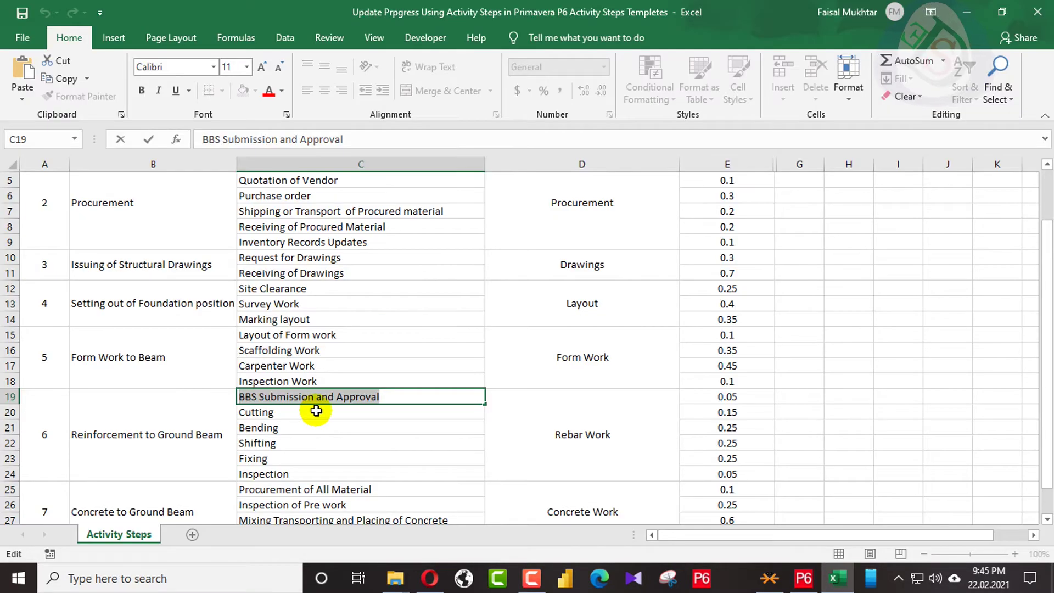
# Step: Name activity 15's steps from the Excel list: BBS Submission and Approval, Cutting, Bending, Shifting, Fixing and Inspection
pyautogui.moveTo(245, 242); pyautogui.dragTo(285, 242)
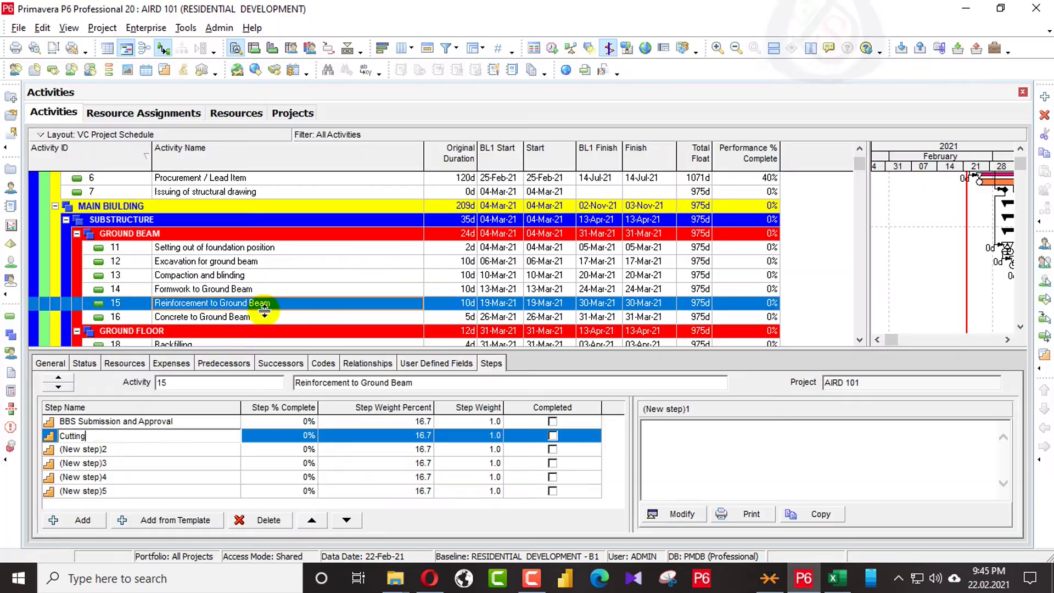
pyautogui.click(104, 449)
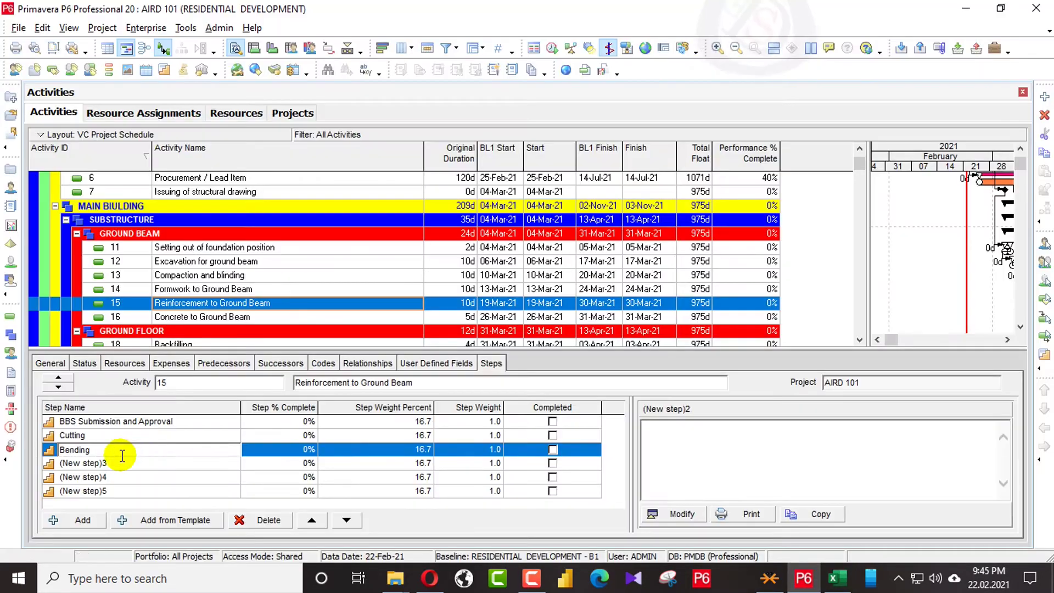
pyautogui.write('Shifting')
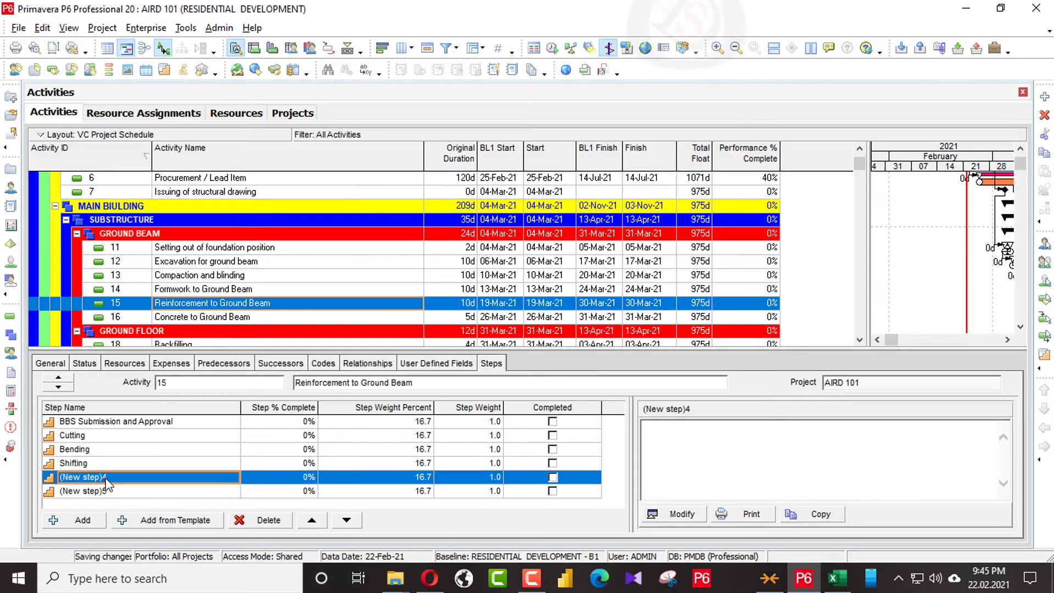
pyautogui.write('Fixing')
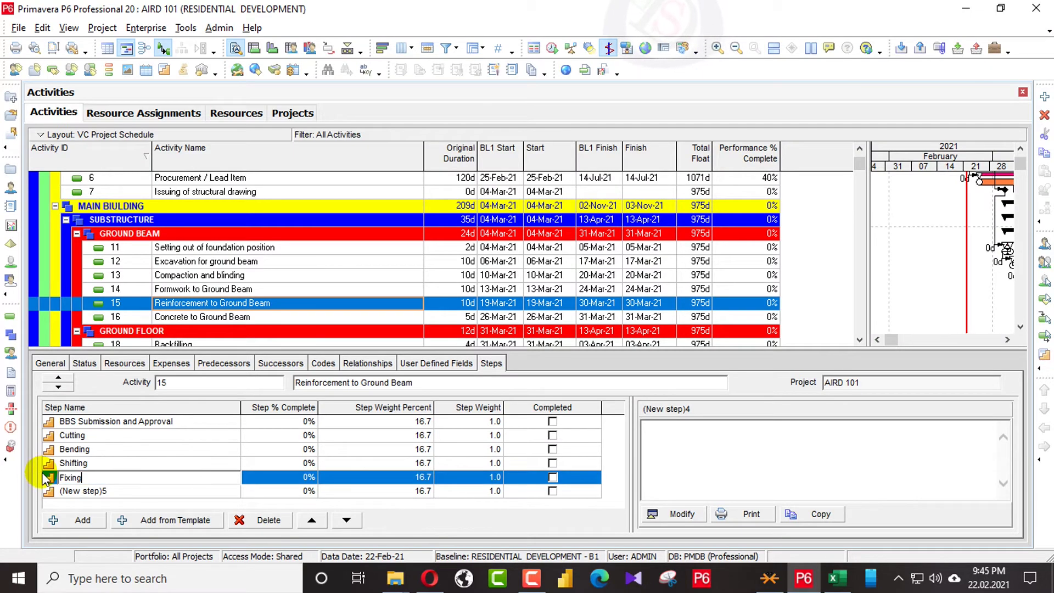
pyautogui.write('Inspection')
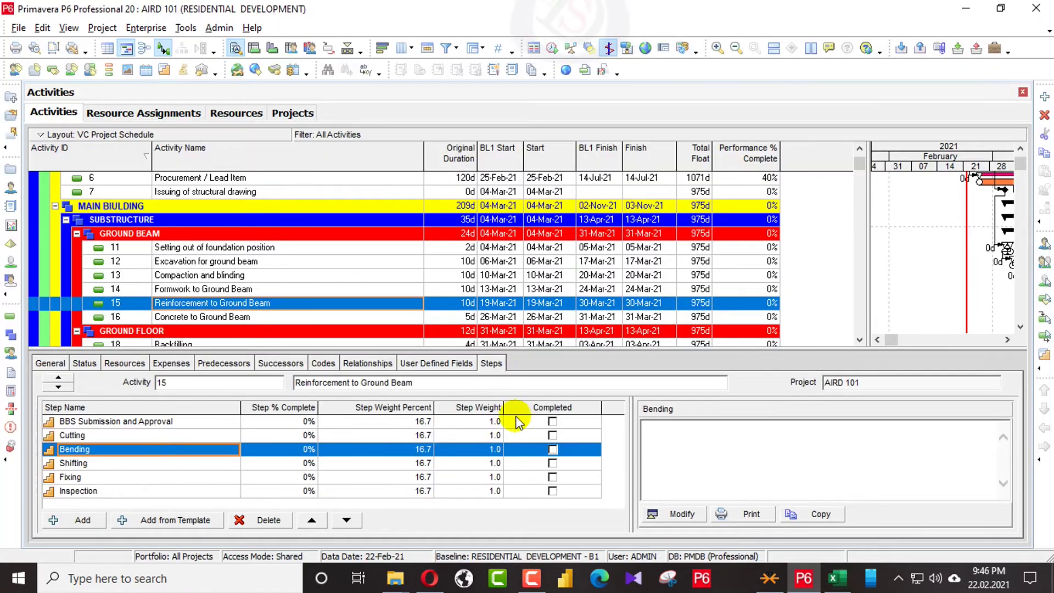
# Step: Set the step weights in activity 15 to 0.1 for BBS Submission and Approval and 0.2 for Cutting
pyautogui.click(493, 421)
pyautogui.write('0.1')
pyautogui.press('Down')
pyautogui.write('0.2')
pyautogui.press('Down')
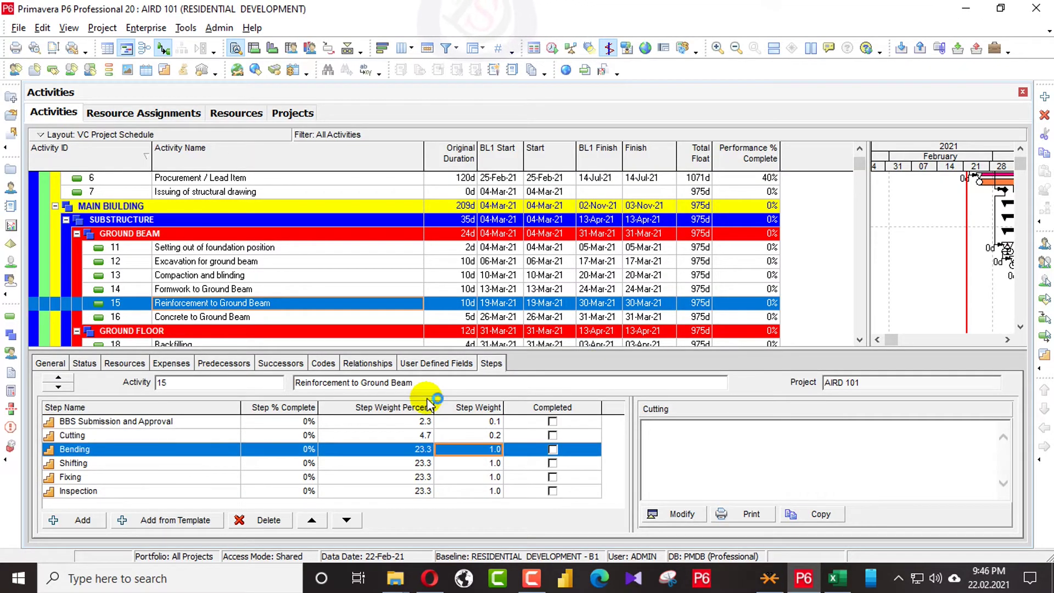
# Step: Set activity 15's remaining step weights to 0.2 for Bending, Shifting and Fixing, and 0.1 for Inspection
pyautogui.write('0.2')
pyautogui.press('Down')
pyautogui.write('0.2')
pyautogui.press('Down')
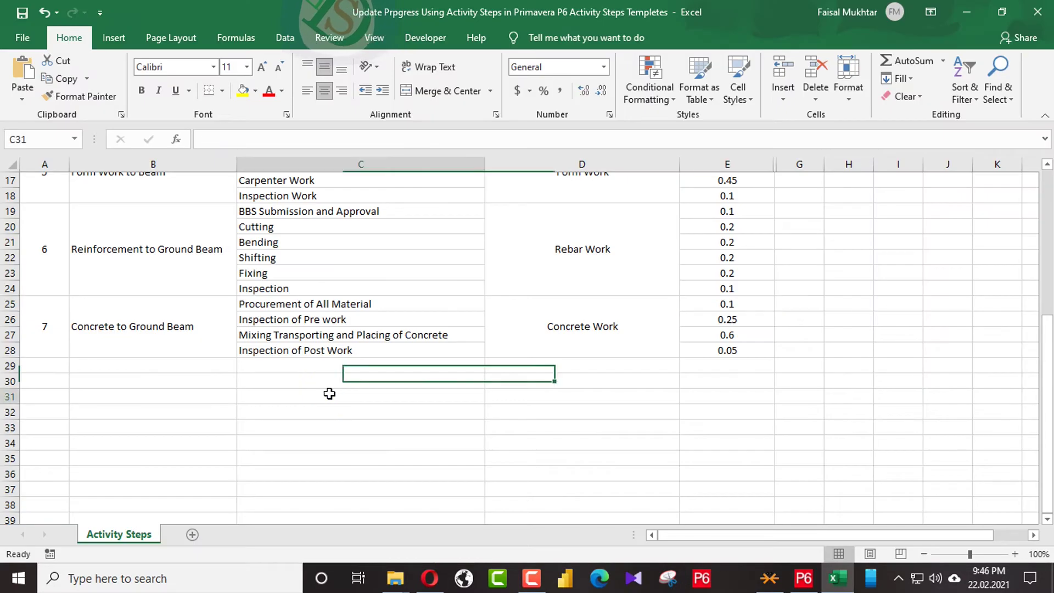
pyautogui.click(330, 394)
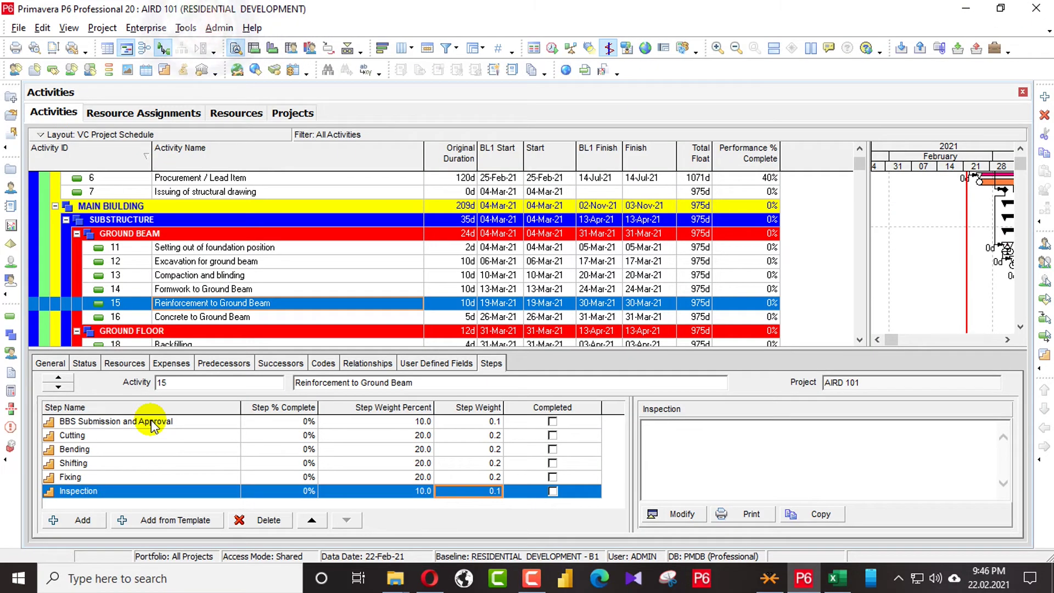
# Step: Create a step template named "Rebar Work" from activity 15's six steps, copying the name from Excel
pyautogui.keyDown('shift'); pyautogui.click(153, 422); pyautogui.keyUp('shift')
pyautogui.rightClick(148, 424)
pyautogui.click(187, 481)
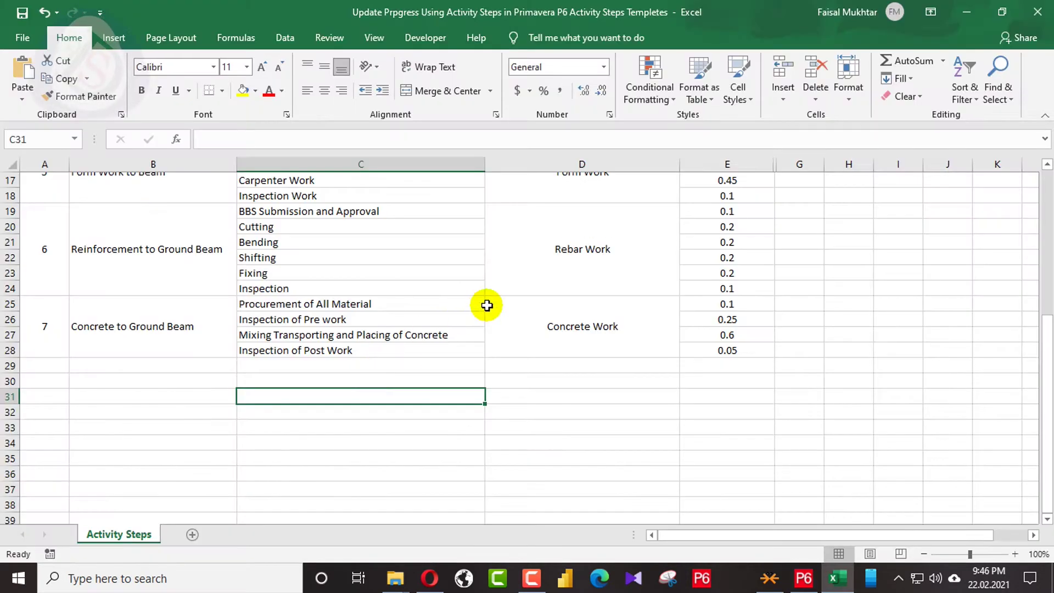
pyautogui.click(617, 249)
pyautogui.doubleClick(614, 250)
pyautogui.moveTo(613, 250); pyautogui.dragTo(495, 261)
pyautogui.hotkey('ctrl', 'c')
pyautogui.hotkey('alt', 'Tab')
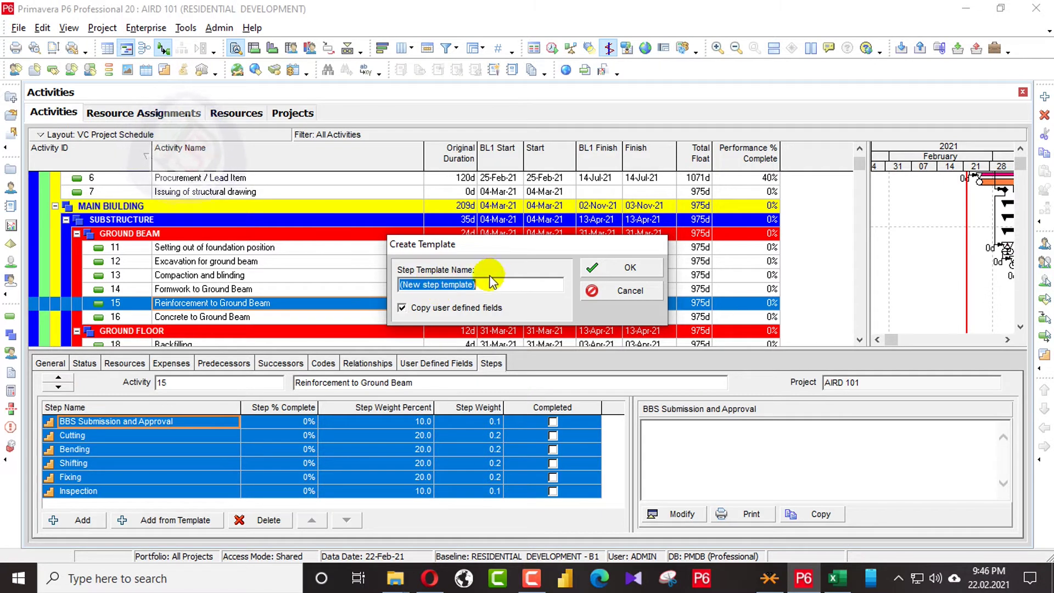
pyautogui.hotkey('ctrl', 'v')
pyautogui.click(624, 259)
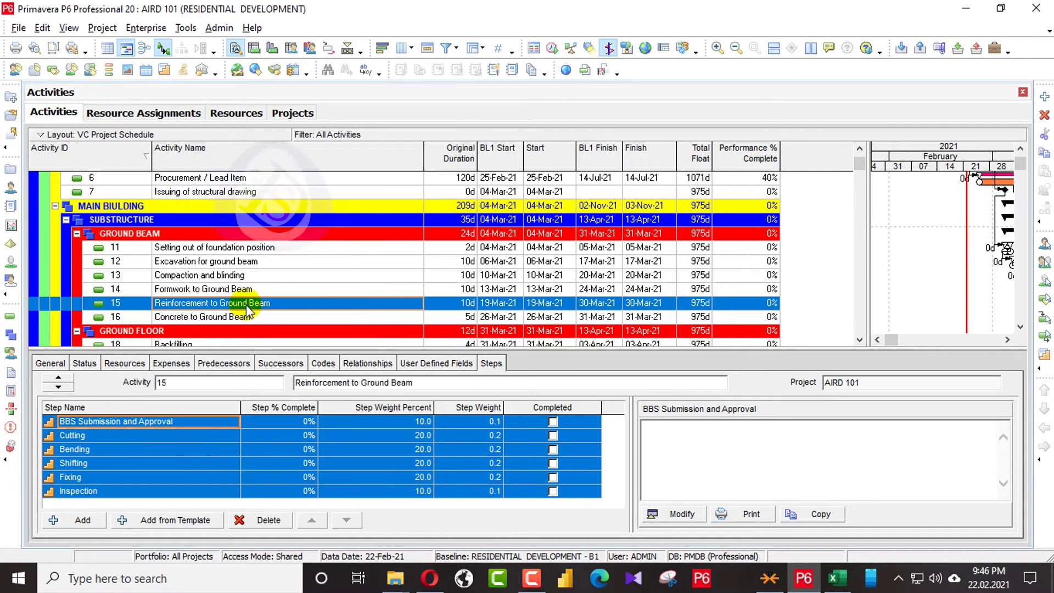
# Step: Add four new steps to activity 16, Concrete to Ground Beam, matching the step list in Excel
pyautogui.click(225, 320)
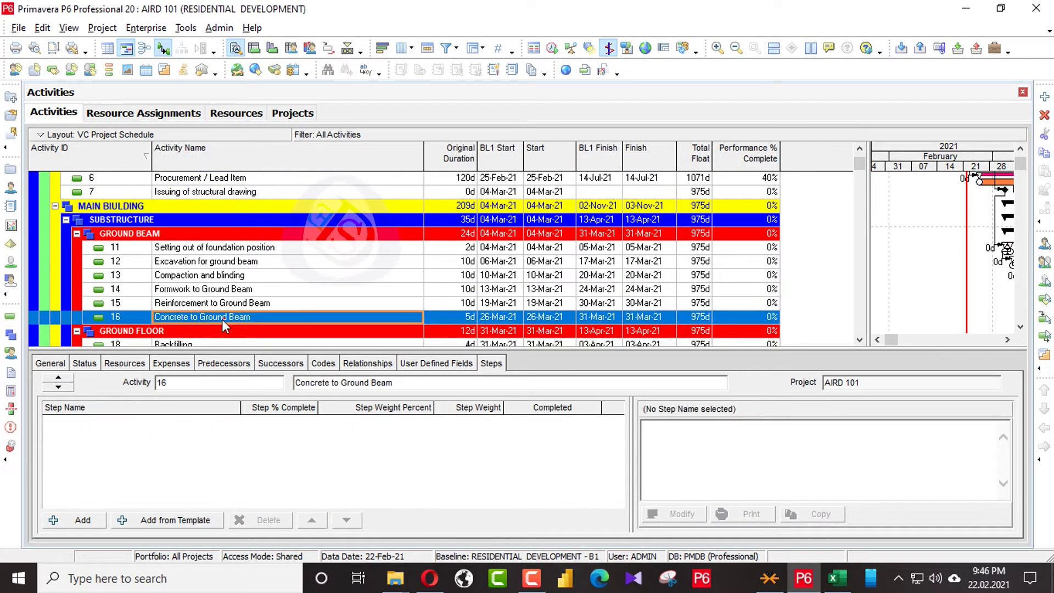
pyautogui.click(77, 520)
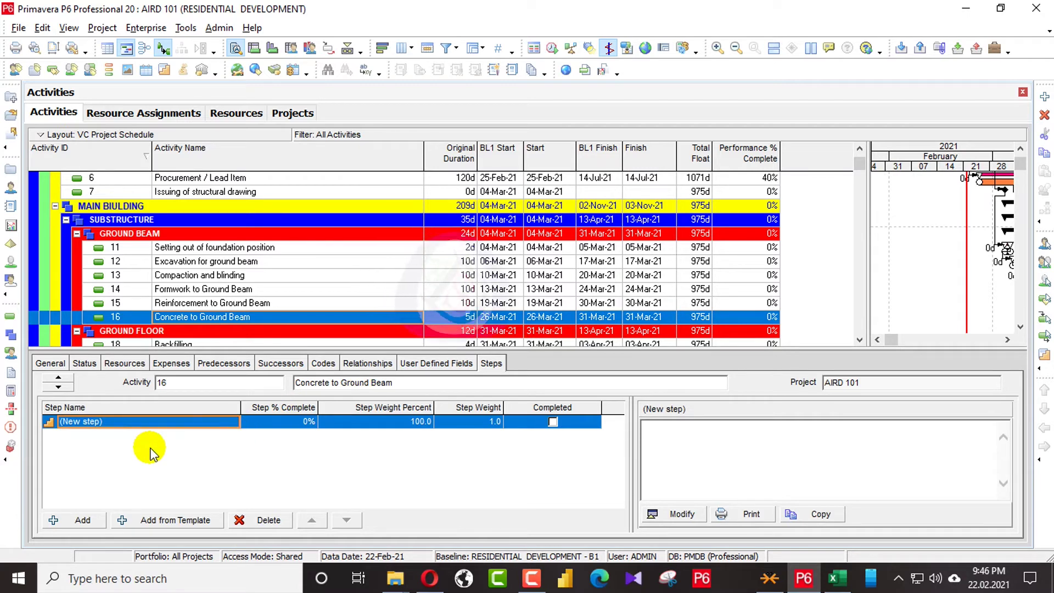
pyautogui.hotkey('alt', 'Tab')
pyautogui.moveTo(364, 305); pyautogui.dragTo(357, 348)
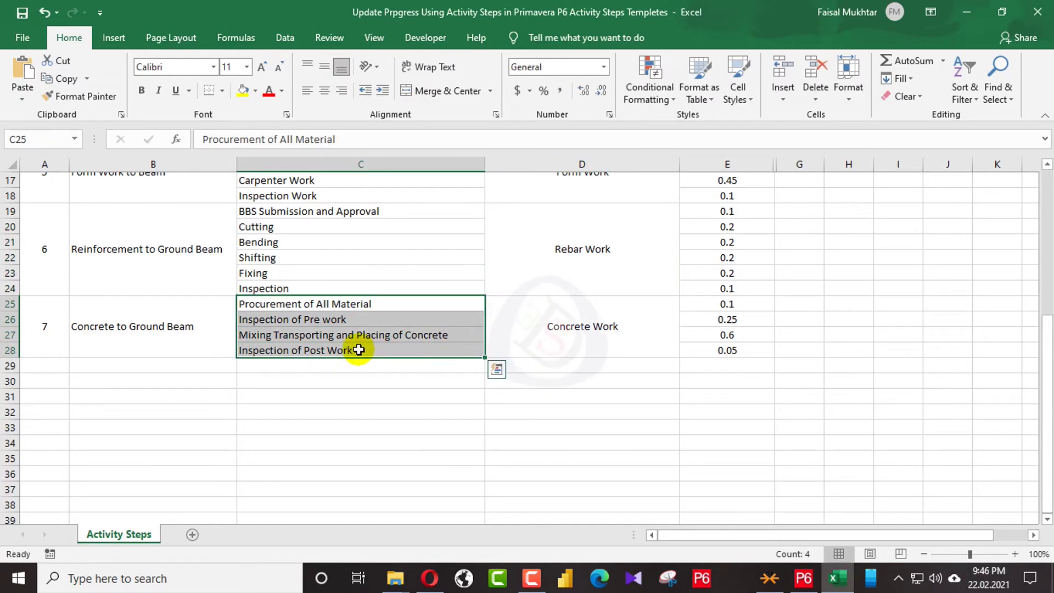
pyautogui.hotkey('alt', 'Tab')
pyautogui.click(96, 521)
pyautogui.click(94, 521)
pyautogui.click(94, 520)
# Step: Name activity 16's first two steps Procurement of All Material and Inspection of Pre work, copying the names from Excel
pyautogui.hotkey('alt', 'Tab')
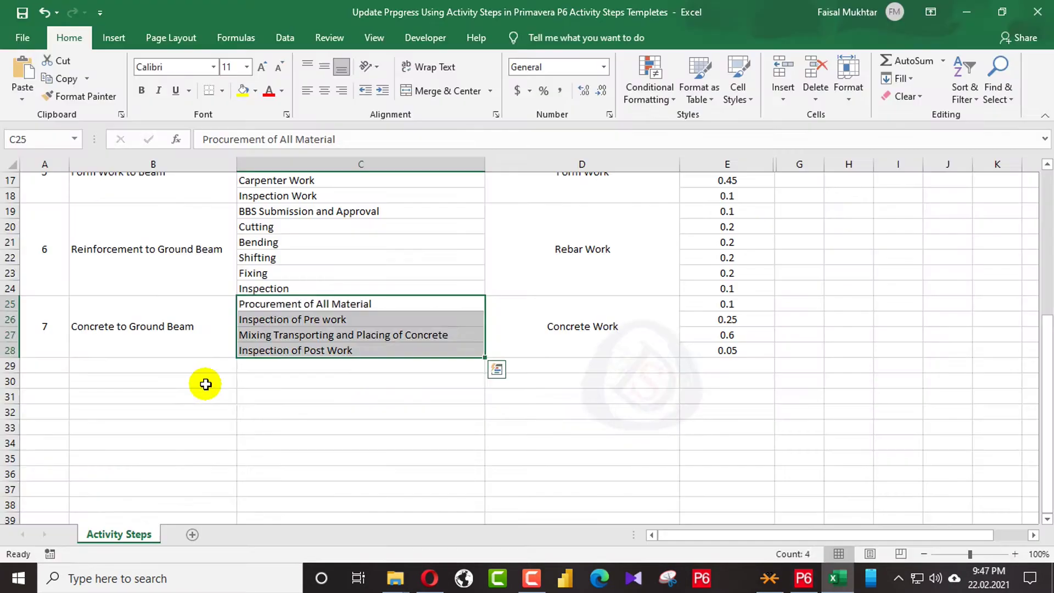
pyautogui.doubleClick(371, 304)
pyautogui.moveTo(371, 304); pyautogui.dragTo(233, 300)
pyautogui.hotkey('alt', 'Tab')
pyautogui.click(60, 422)
pyautogui.hotkey('ctrl', 'v')
pyautogui.hotkey('alt', 'Tab')
pyautogui.doubleClick(372, 318)
pyautogui.moveTo(372, 318); pyautogui.dragTo(183, 327)
pyautogui.hotkey('alt', 'Tab')
pyautogui.click(121, 435)
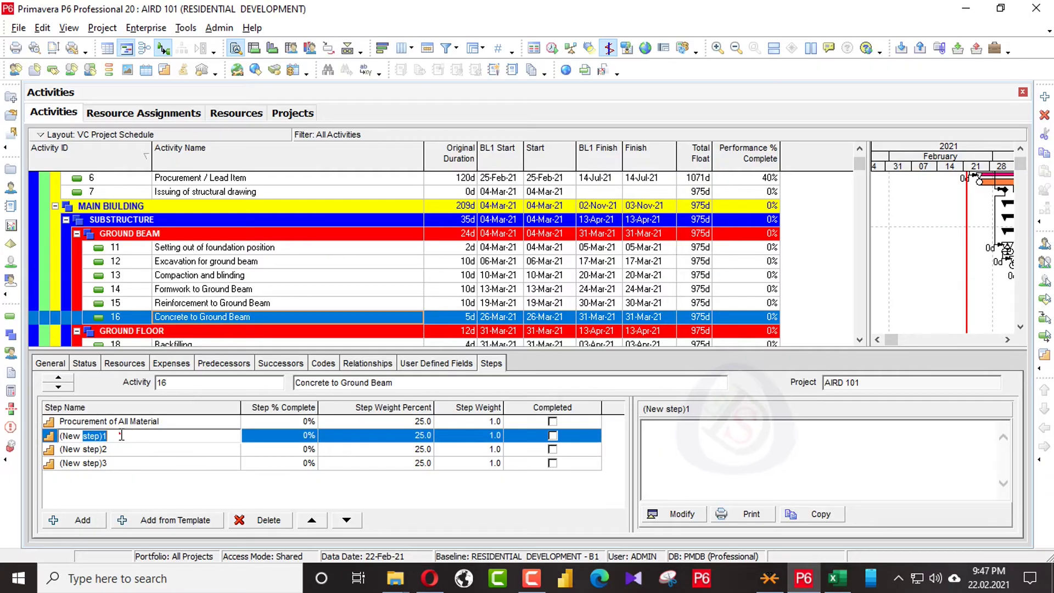
pyautogui.hotkey('ctrl', 'v')
# Step: Name activity 16's last two steps Mixing Transporting and Placing of Concrete and Inspection of Post Work from the Excel list
pyautogui.hotkey('alt', 'Tab')
pyautogui.click(82, 449)
pyautogui.hotkey('ctrl', 'v')
pyautogui.hotkey('alt', 'Tab')
pyautogui.doubleClick(364, 350)
pyautogui.moveTo(363, 351); pyautogui.dragTo(146, 356)
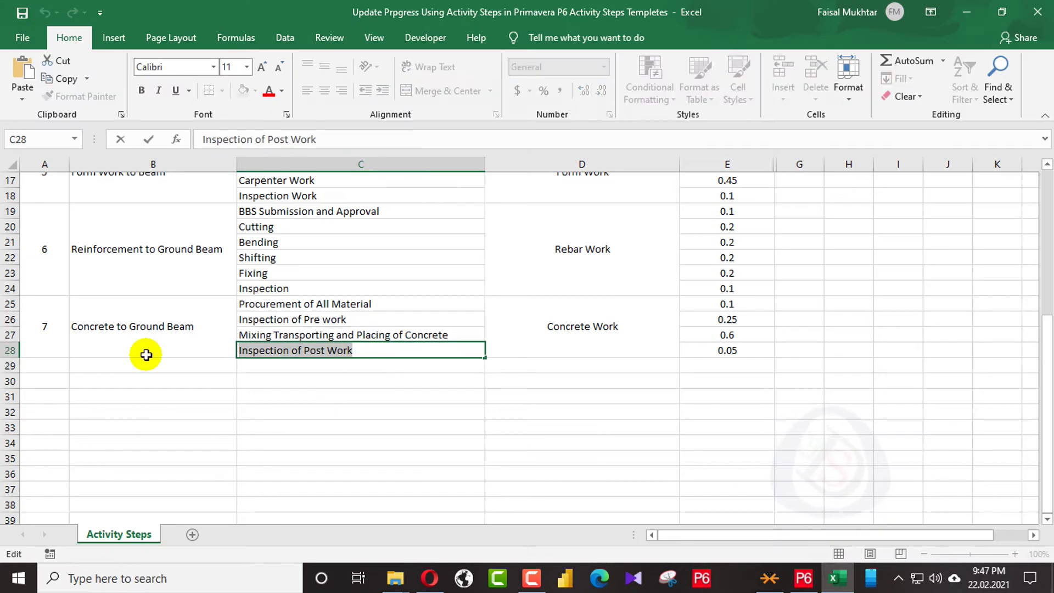
pyautogui.hotkey('alt', 'Tab')
pyautogui.click(116, 463)
# Step: In the Excel sheet, set the Concrete Work weights to 0.2 for Inspection of Pre work and 0.1 for Inspection of Post Work
pyautogui.hotkey('alt', 'Tab')
pyautogui.click(737, 317)
pyautogui.press('Down')
pyautogui.press('Down')
pyautogui.write('1')
pyautogui.press('Return')
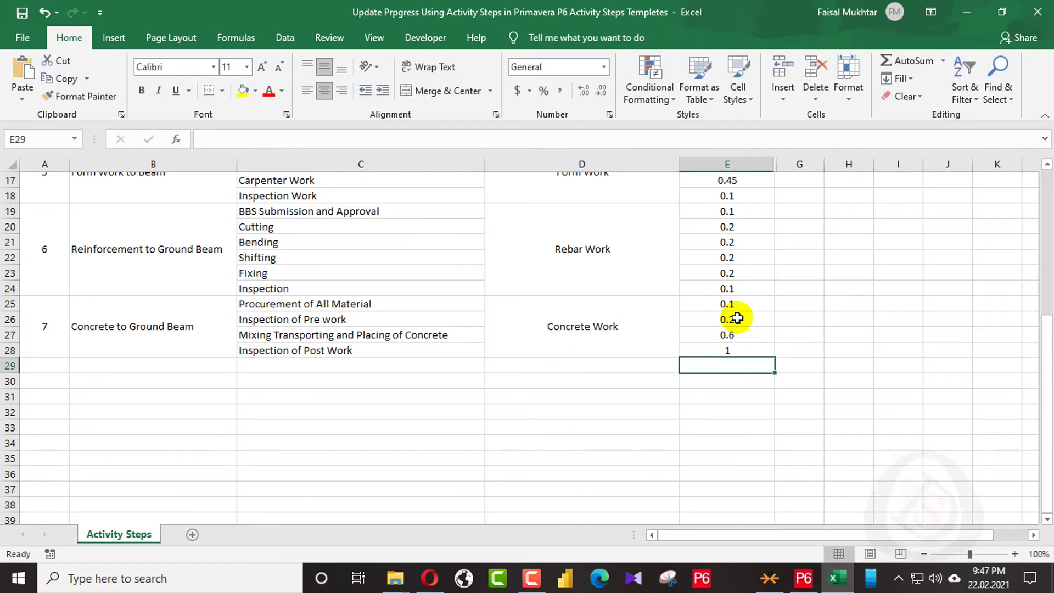
# Step: Set activity 16's step weights in Primavera P6 to 0.1, 0.2, 0.6 and 0.1, in list order
pyautogui.hotkey('alt', 'Tab')
pyautogui.click(472, 421)
pyautogui.press('BackSpace')
pyautogui.press('BackSpace')
pyautogui.press('BackSpace')
pyautogui.write('0.1')
pyautogui.press('Down')
pyautogui.write('0.2')
pyautogui.press('Down')
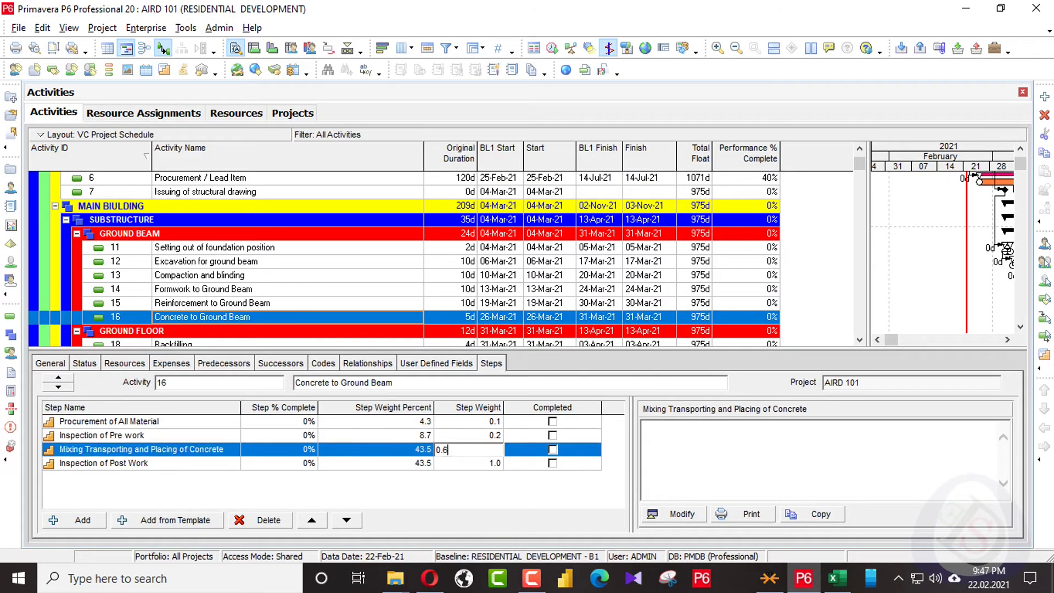
pyautogui.write('0.6')
pyautogui.press('Down')
pyautogui.write('0.1')
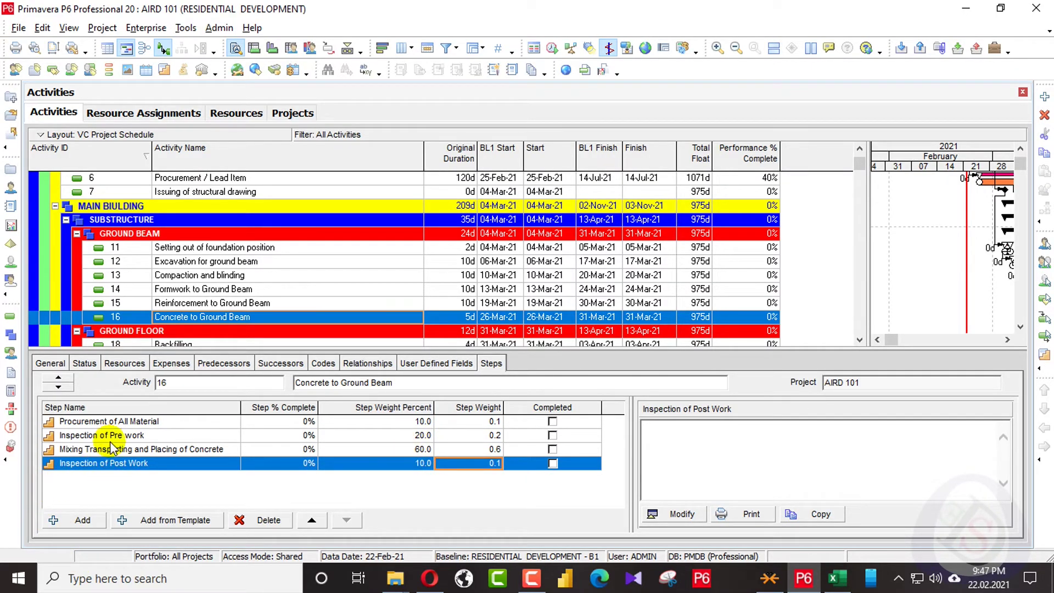
# Step: Create a step template named "Concrete Work" from activity 16's four steps, copying the name from Excel
pyautogui.click(136, 420)
pyautogui.rightClick(136, 419)
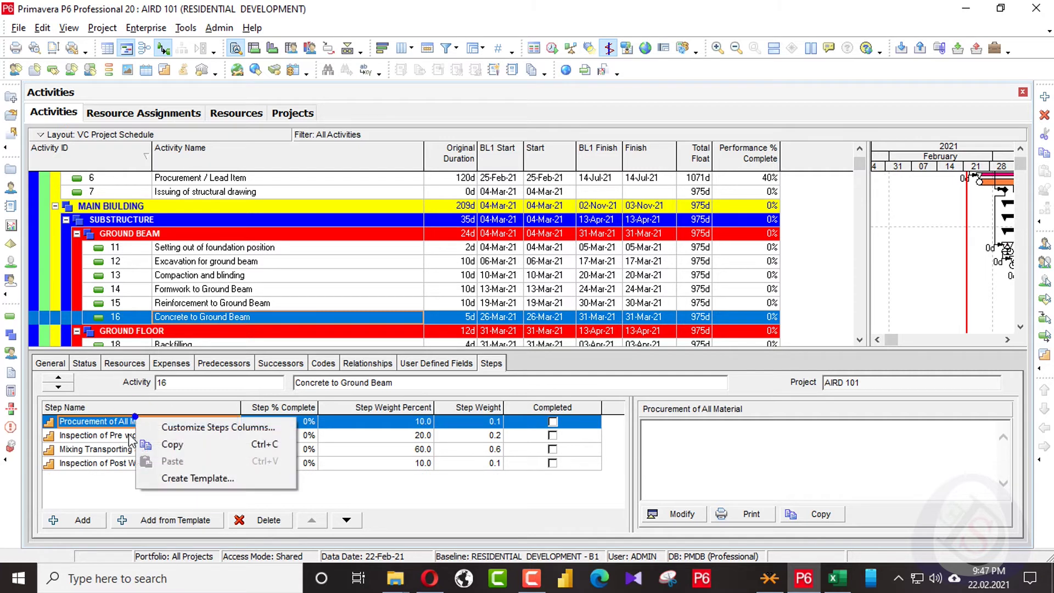
pyautogui.keyDown('shift'); pyautogui.click(109, 463); pyautogui.keyUp('shift')
pyautogui.rightClick(110, 464)
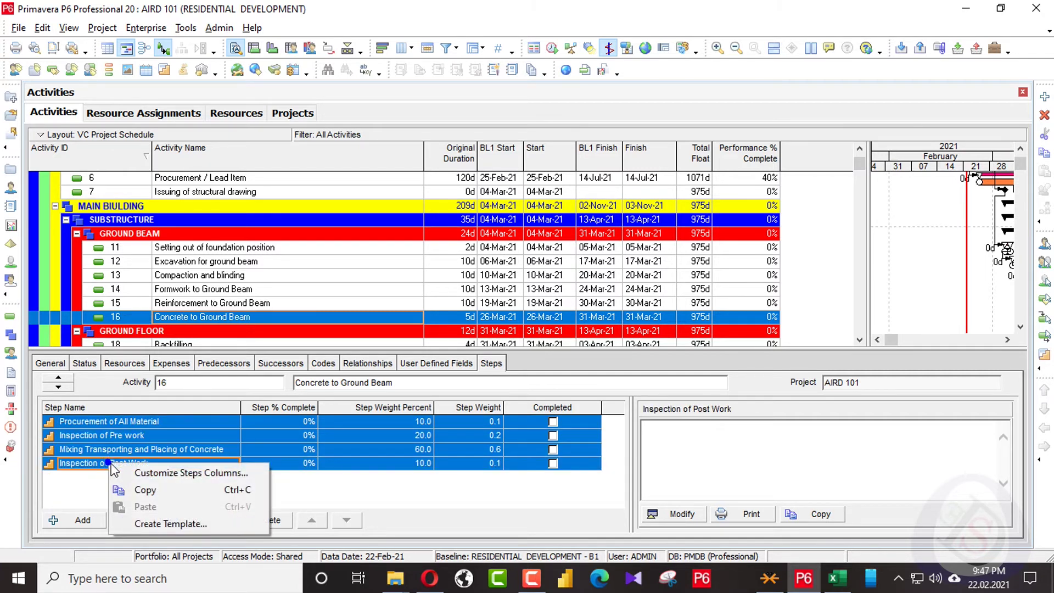
pyautogui.click(146, 523)
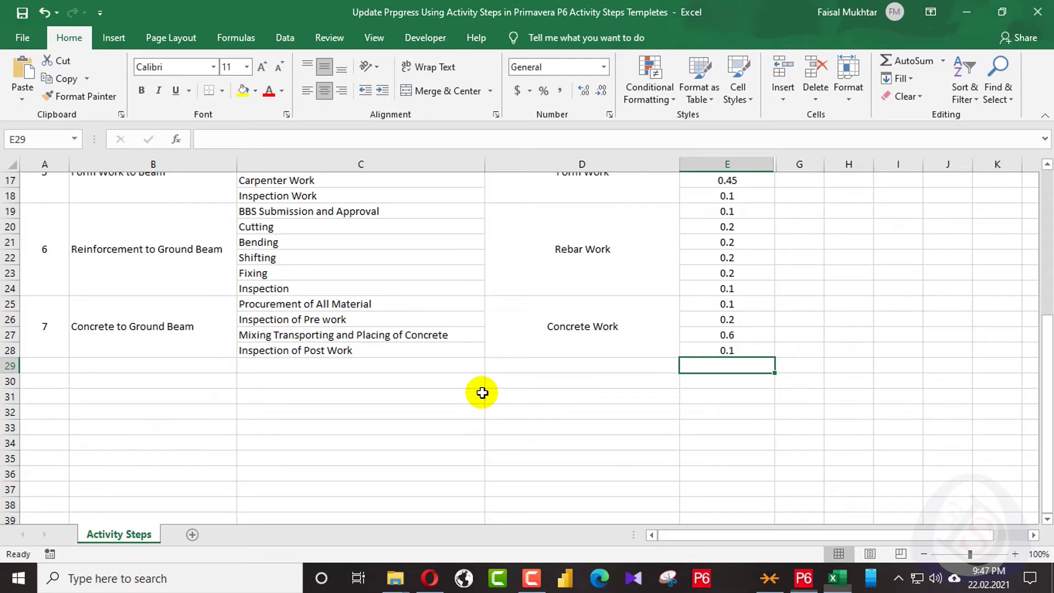
pyautogui.click(606, 317)
pyautogui.doubleClick(605, 324)
pyautogui.moveTo(618, 327); pyautogui.dragTo(514, 334)
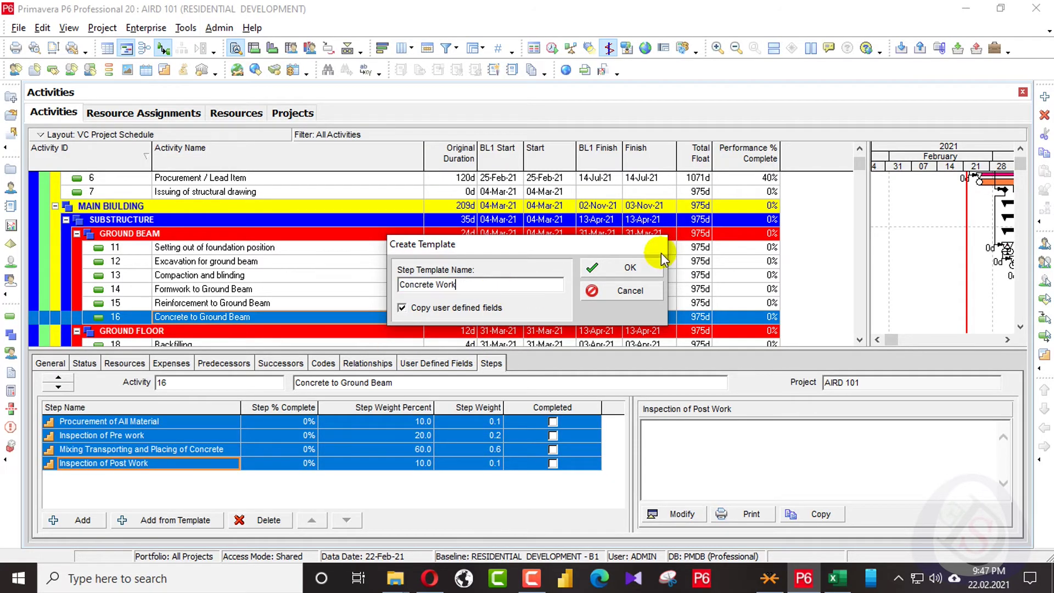
pyautogui.click(628, 264)
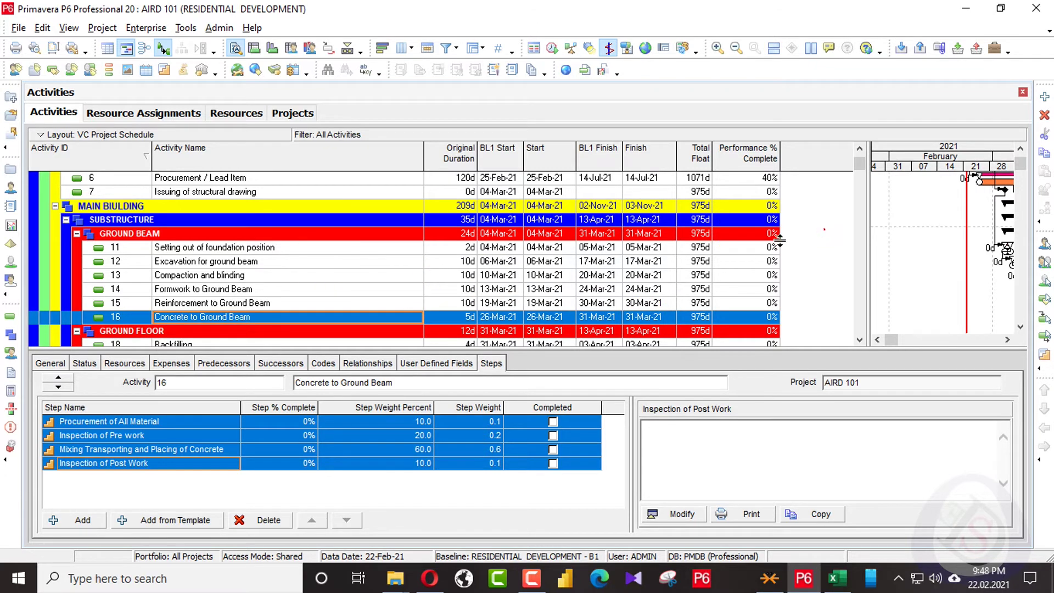
# Step: Add the steps of the Rebar Work template to activity 23, Reinforcement to floor
pyautogui.scroll(-2, 614, 271)
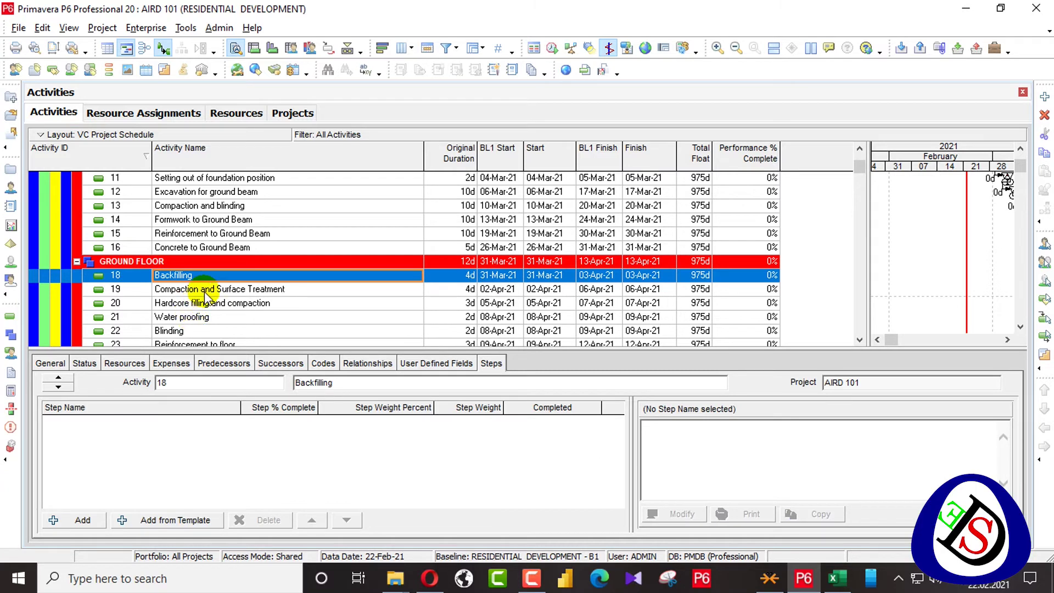
pyautogui.scroll(-1, 204, 294)
pyautogui.click(218, 303)
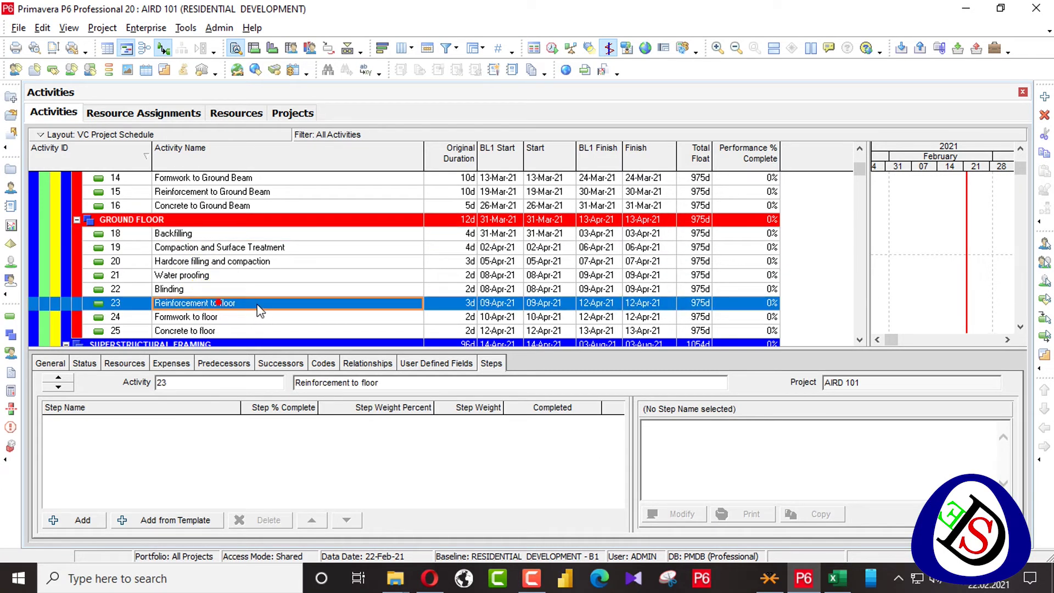
pyautogui.click(165, 523)
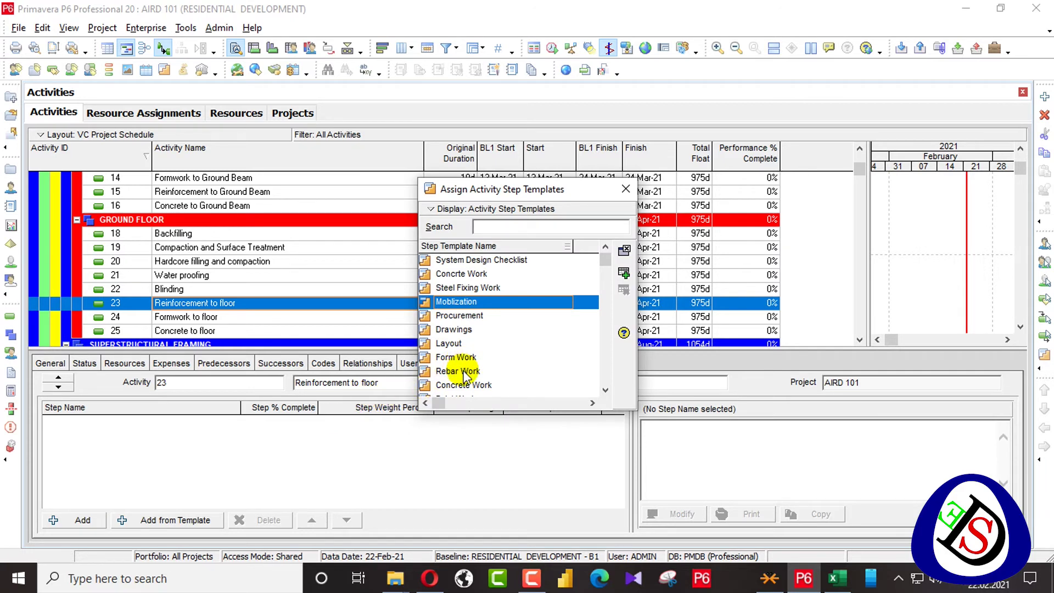
pyautogui.doubleClick(461, 372)
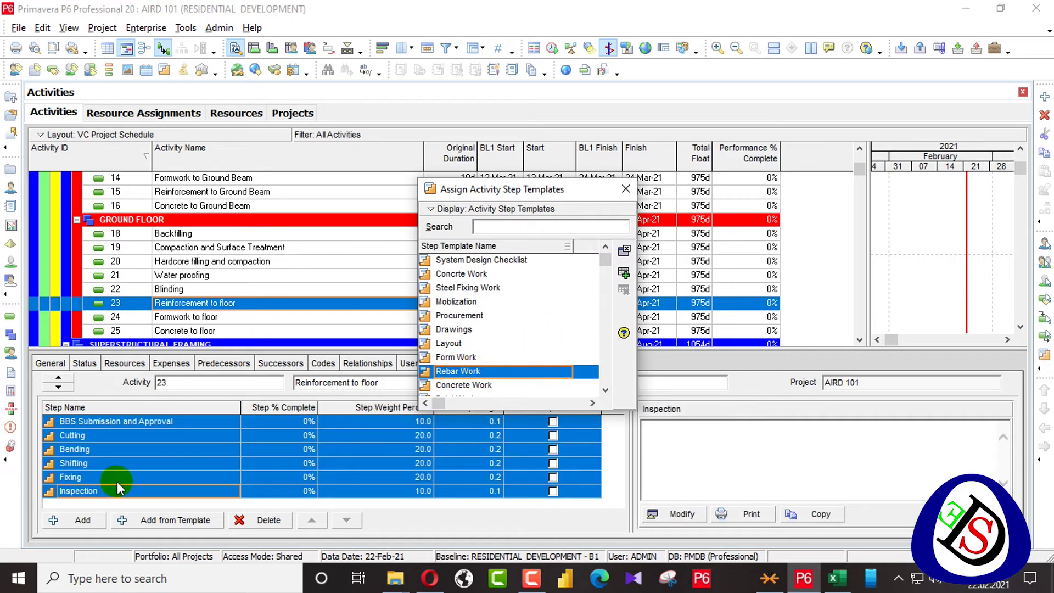
# Step: Assign the Form Work template to activity 24, Formwork to floor, and the Concrete Work template to activity 25, Concrete to floor
pyautogui.click(220, 318)
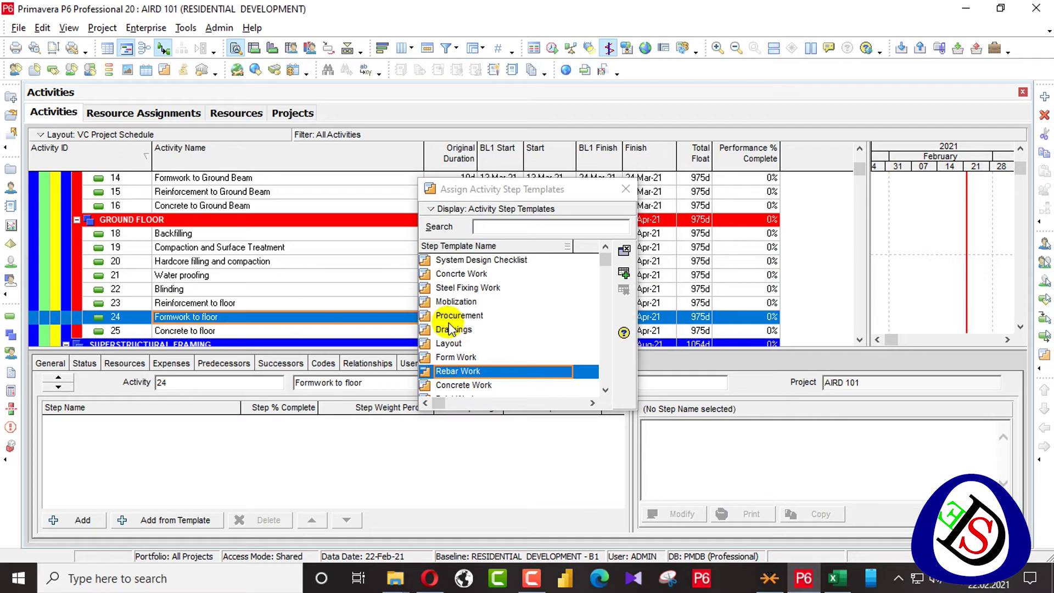
pyautogui.click(466, 360)
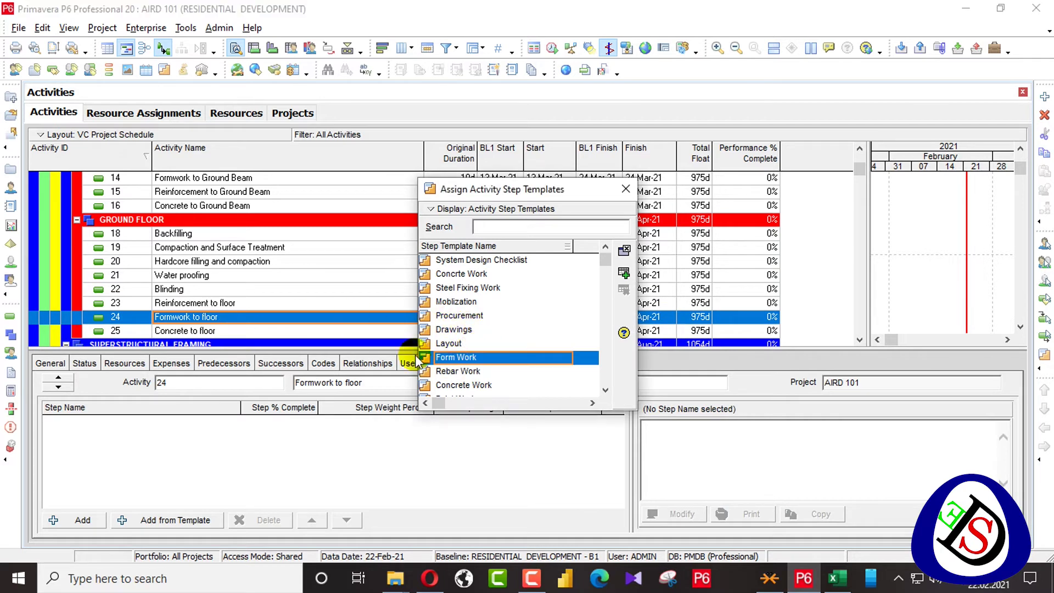
pyautogui.click(204, 331)
pyautogui.moveTo(465, 386); pyautogui.dragTo(203, 321)
# Step: Assign the Rebar Work template to activity 28, Reinforcement to Columns, and the Form Work template to activity 29, Formwork to Columns
pyautogui.scroll(-2, 222, 305)
pyautogui.scroll(-2, 221, 306)
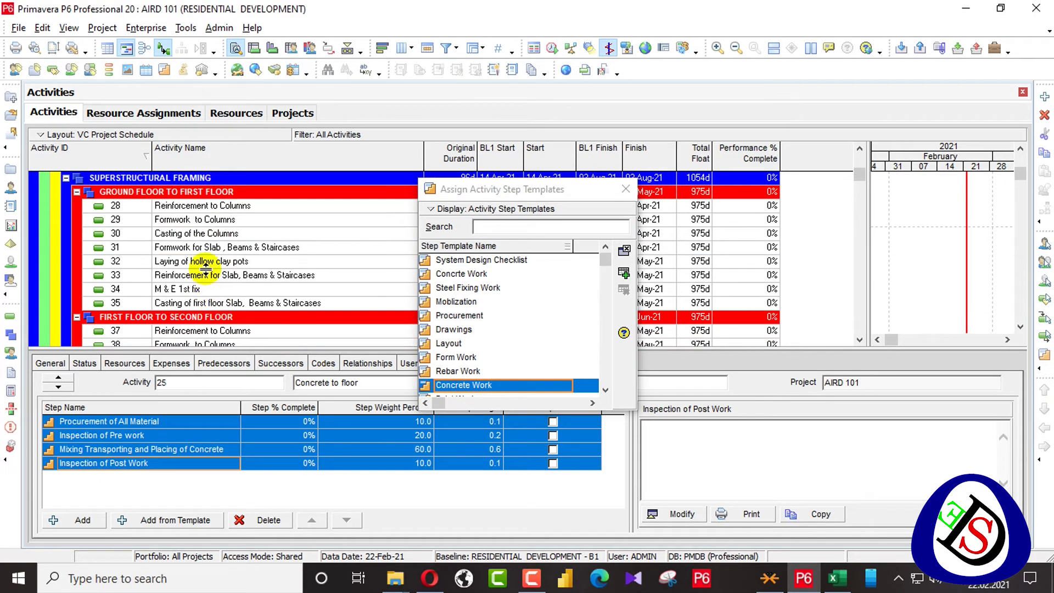
pyautogui.click(227, 207)
pyautogui.moveTo(476, 373); pyautogui.dragTo(209, 226)
pyautogui.click(209, 220)
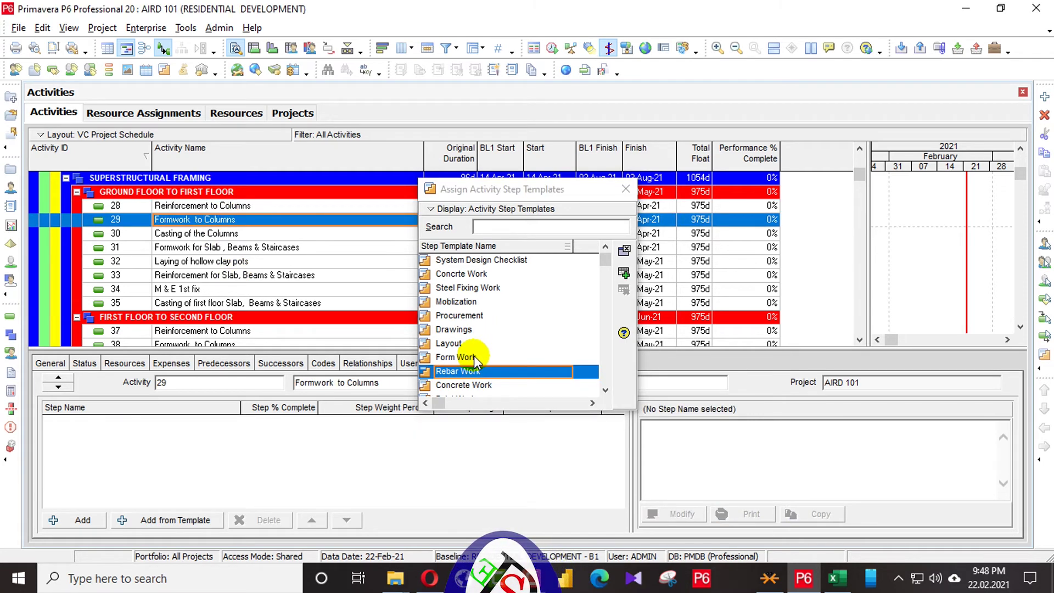
pyautogui.moveTo(474, 355); pyautogui.dragTo(236, 237)
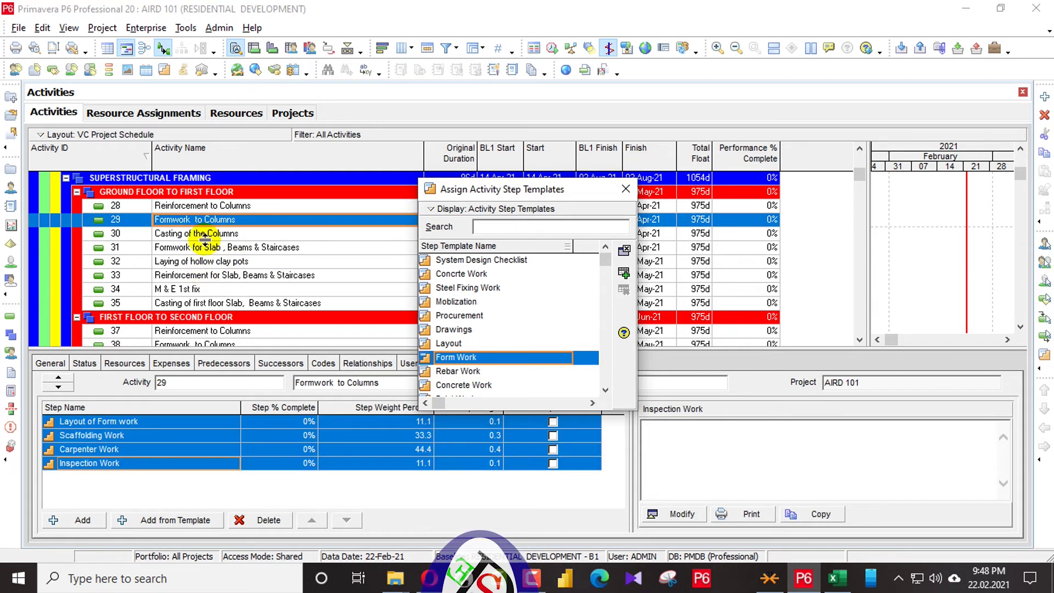
# Step: Assign the Concrete Work template to activity 30, Casting of the Columns, and the Form Work template to slab formwork activity 31
pyautogui.click(213, 232)
pyautogui.moveTo(464, 385); pyautogui.dragTo(282, 307)
pyautogui.click(266, 249)
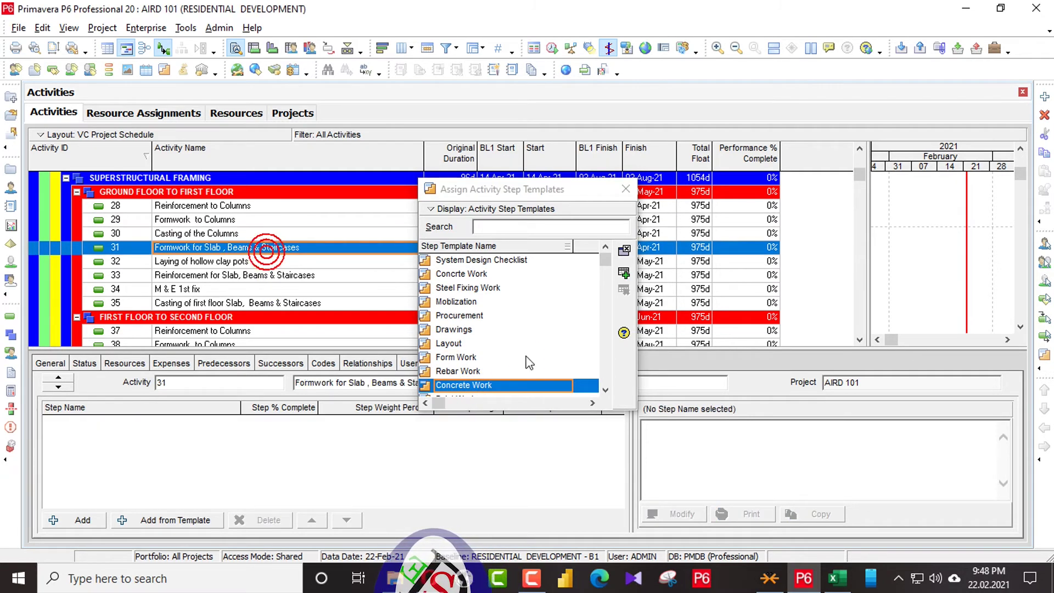
pyautogui.click(465, 358)
pyautogui.moveTo(466, 358); pyautogui.dragTo(208, 271)
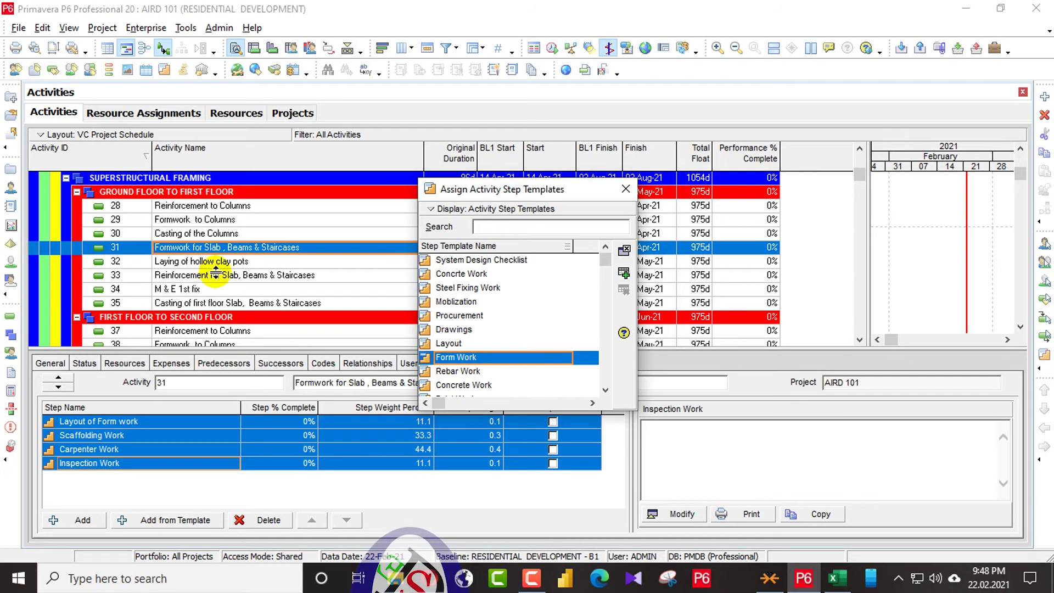
# Step: Assign the Rebar Work template to slab reinforcement activity 33 and Concrete Work to slab casting activity 35, and close the template list
pyautogui.click(219, 275)
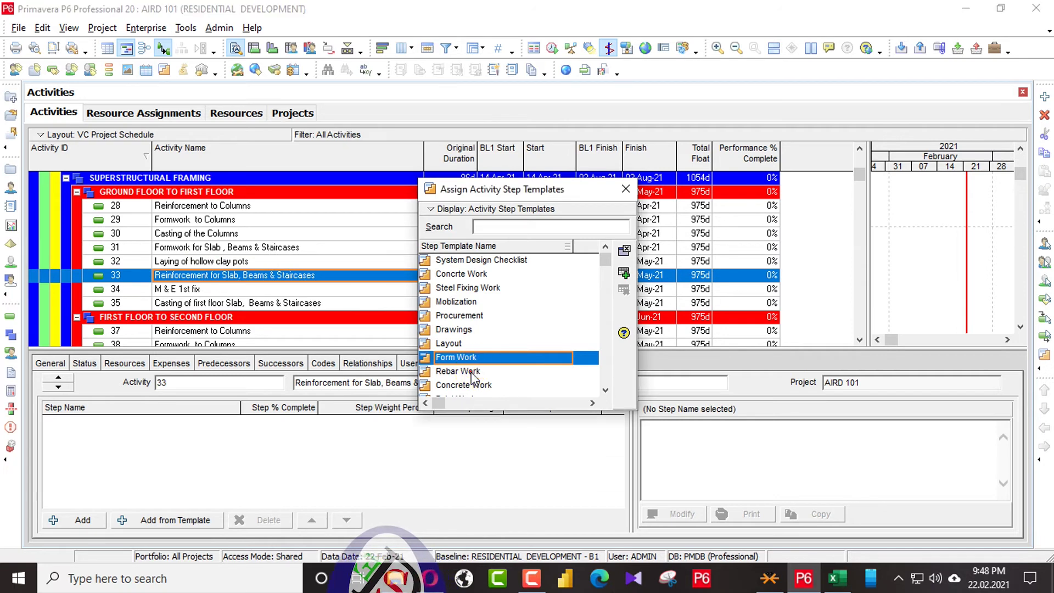
pyautogui.click(469, 372)
pyautogui.moveTo(470, 371); pyautogui.dragTo(246, 327)
pyautogui.click(238, 303)
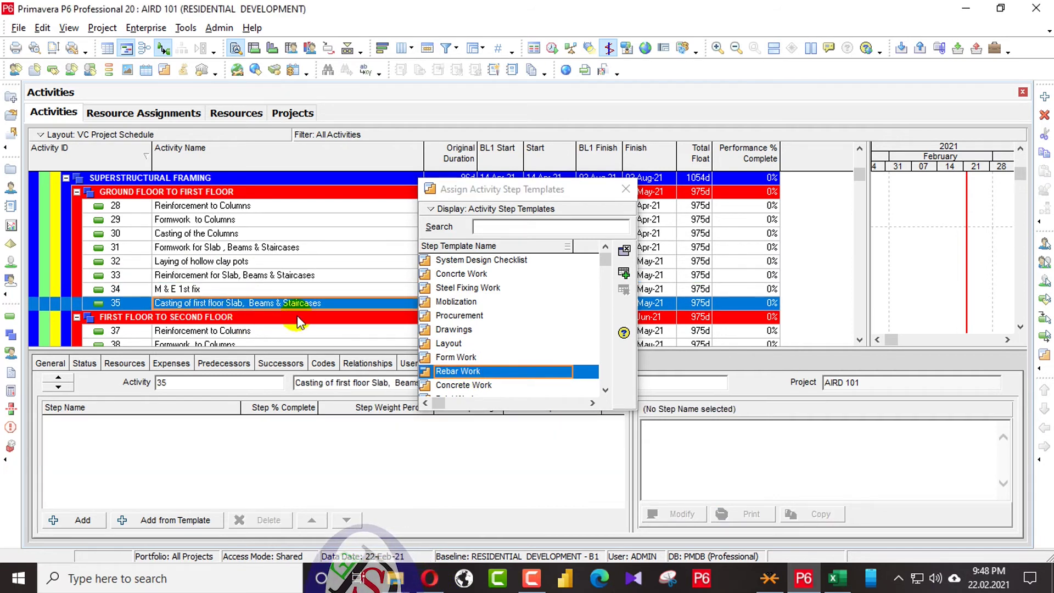
pyautogui.click(494, 386)
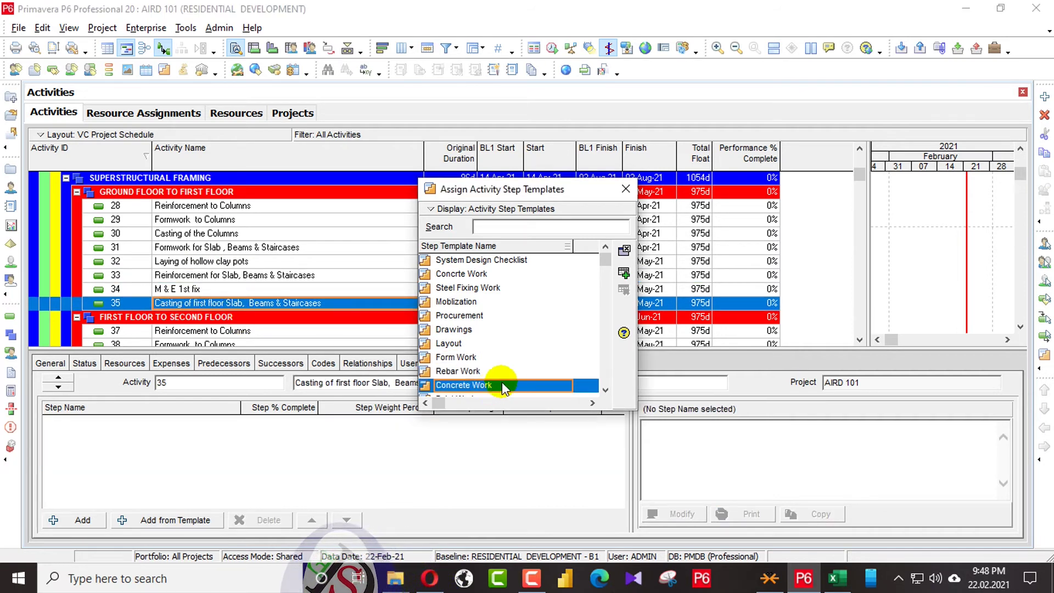
pyautogui.doubleClick(502, 384)
pyautogui.click(627, 189)
pyautogui.scroll(10, 531, 296)
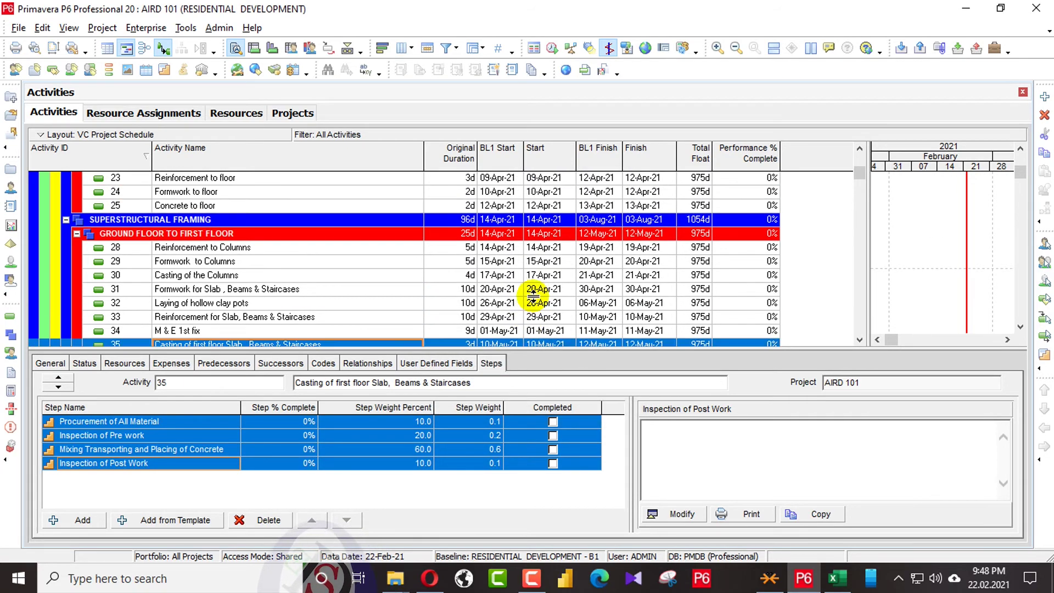
pyautogui.scroll(-4, 531, 297)
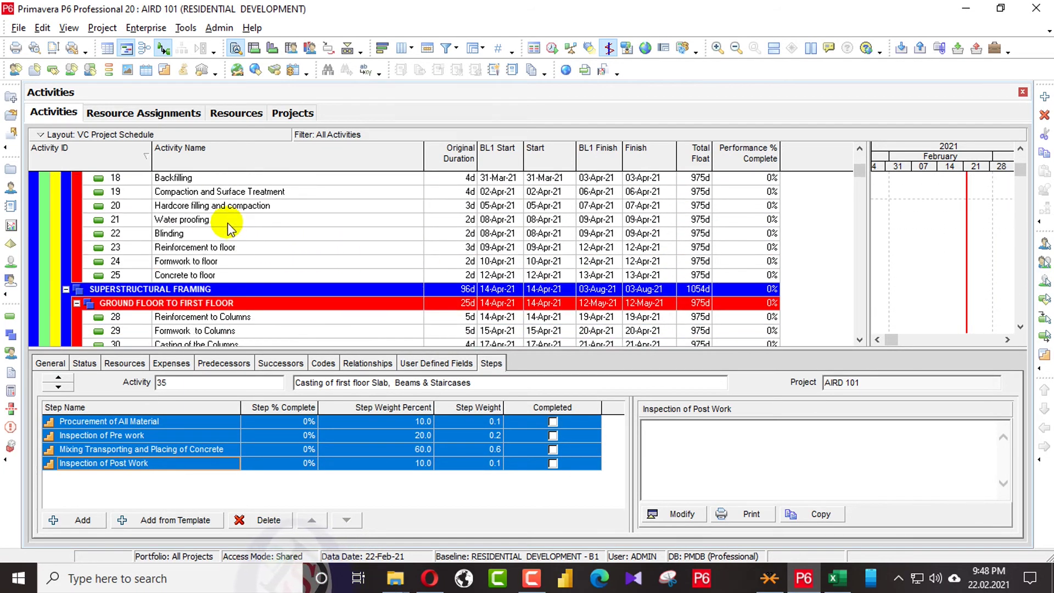
# Step: For activity 24, Formwork to floor, mark the Scaffolding Work step completed and set Layout of Form work to 20% complete
pyautogui.click(188, 263)
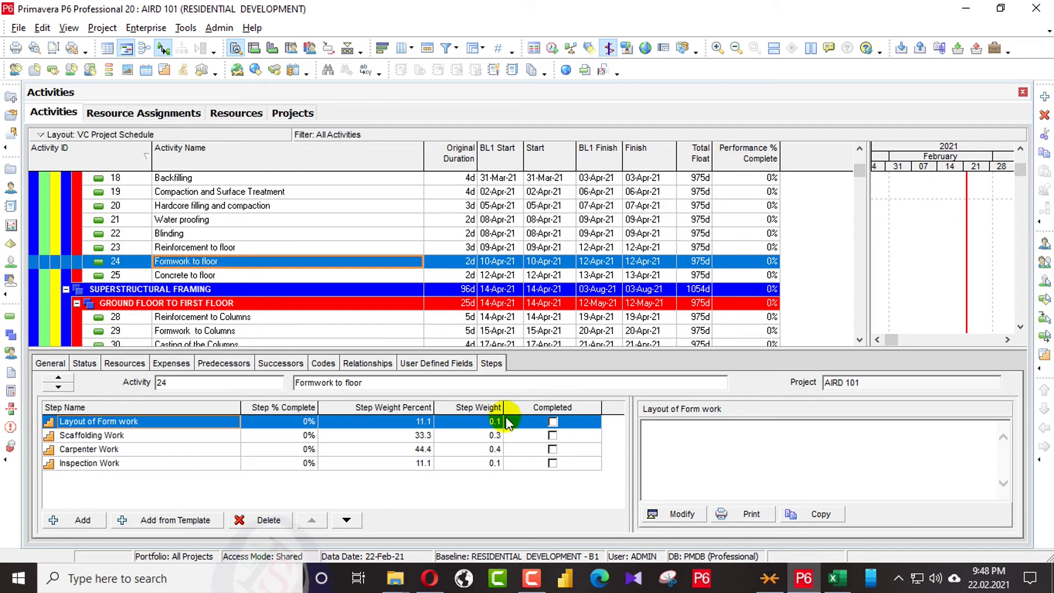
pyautogui.click(554, 436)
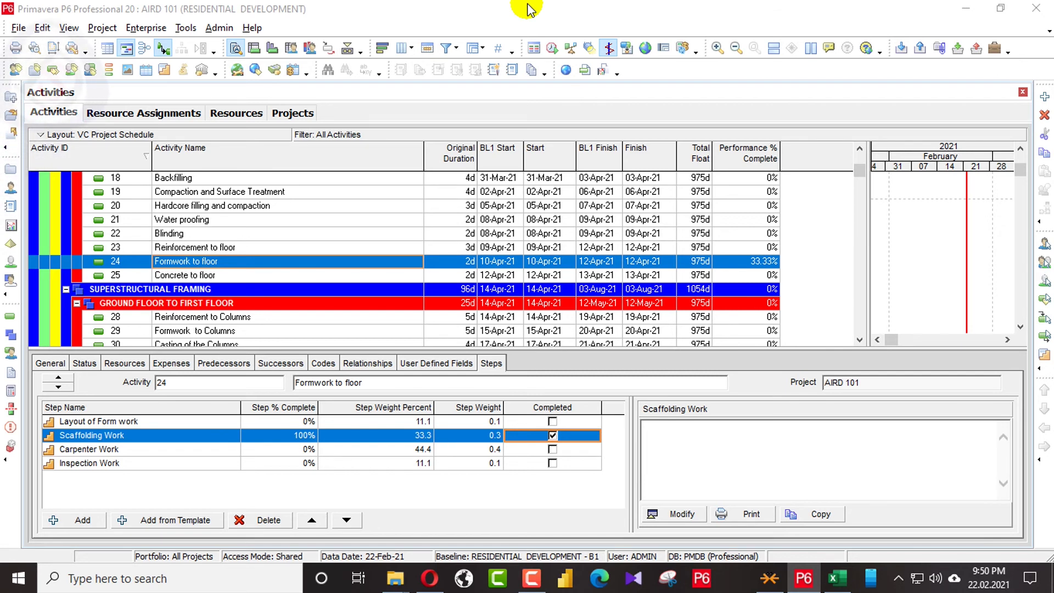
pyautogui.click(292, 421)
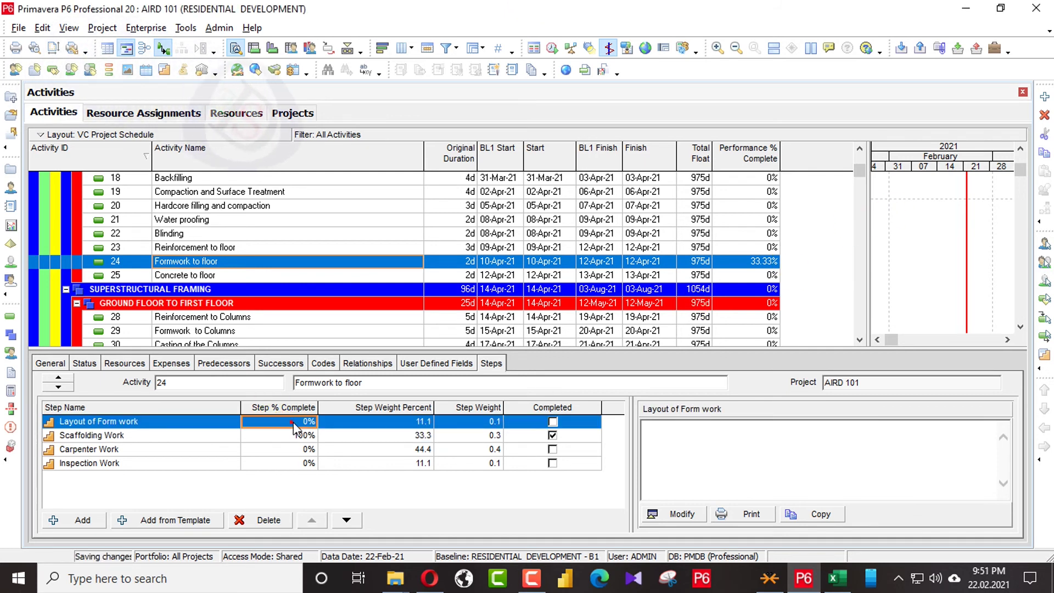
pyautogui.click(292, 423)
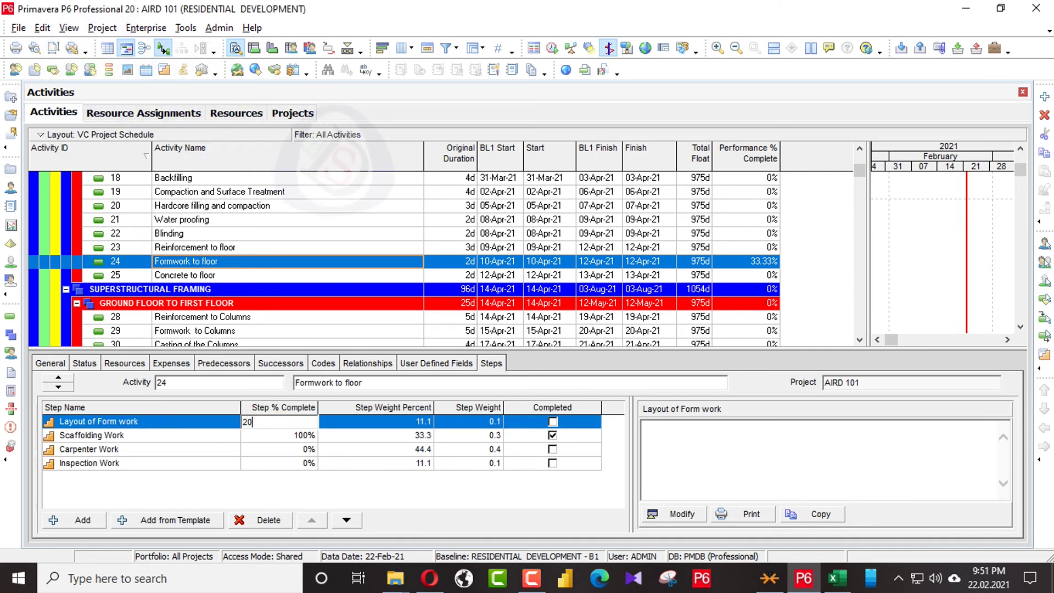
pyautogui.write('20')
pyautogui.press('Return')
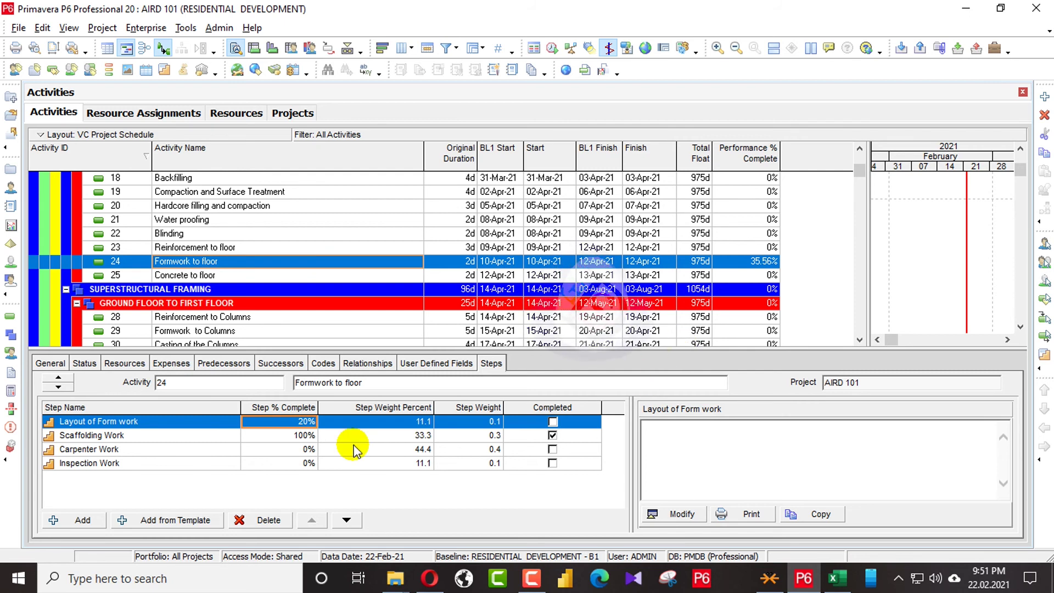
# Step: Set the Carpenter Work step of activity 24, Formwork to floor, to 10% complete
pyautogui.click(305, 449)
pyautogui.write('10')
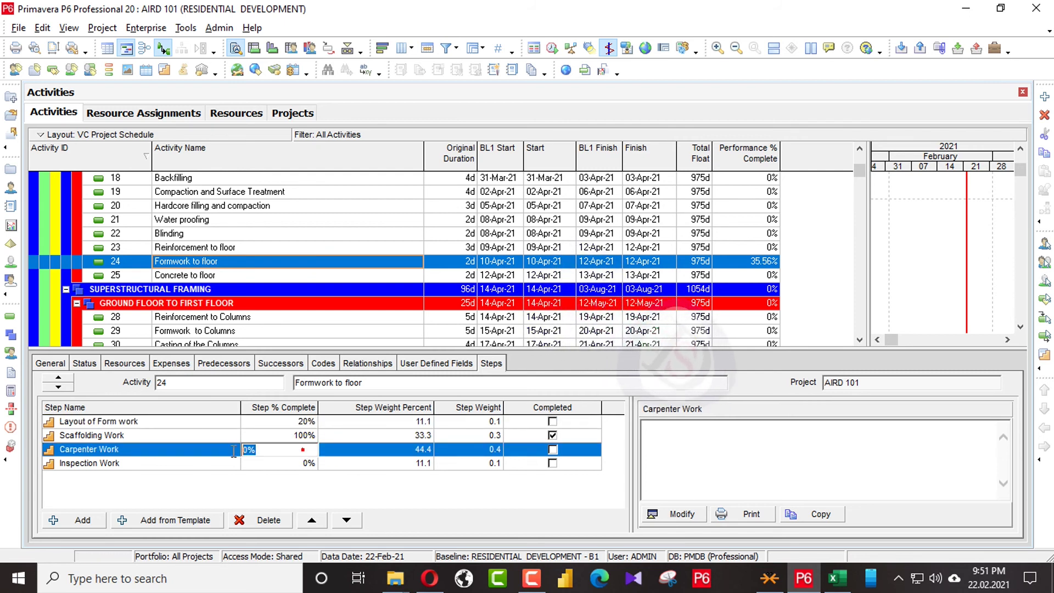
pyautogui.click(177, 443)
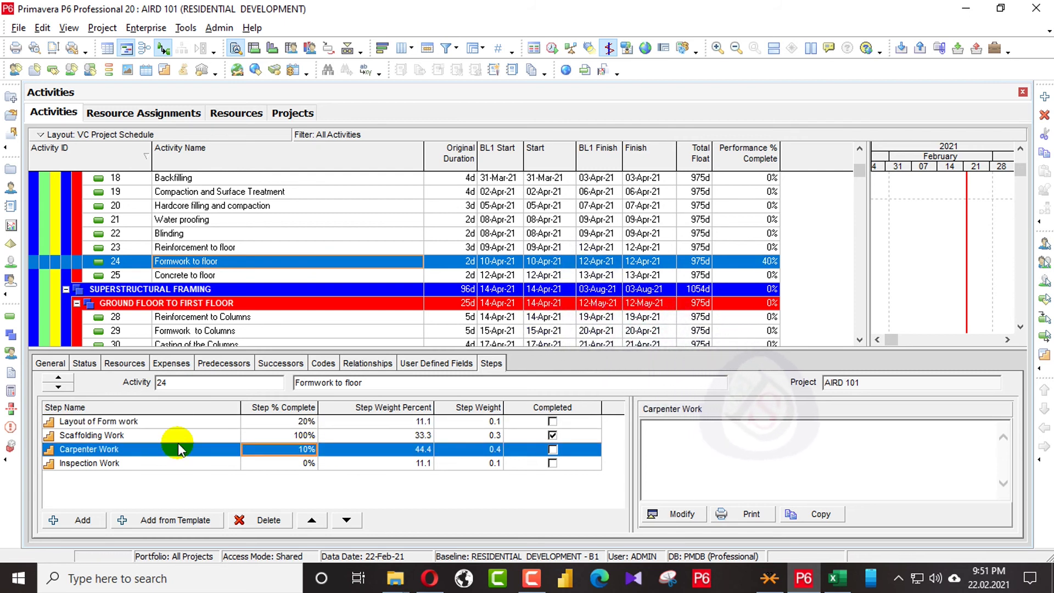